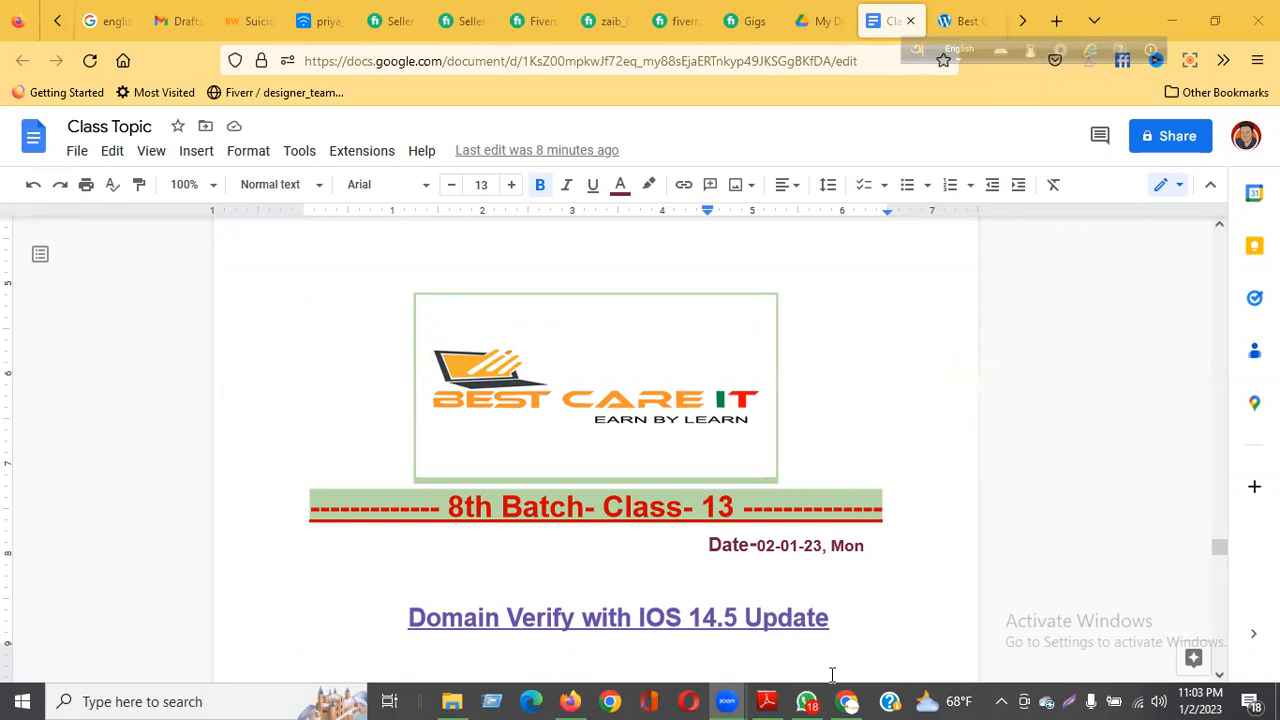
Step: Switch to Chrome and review the BCIT Test Pixel under Pixels in Meta Business settings
click(855, 697)
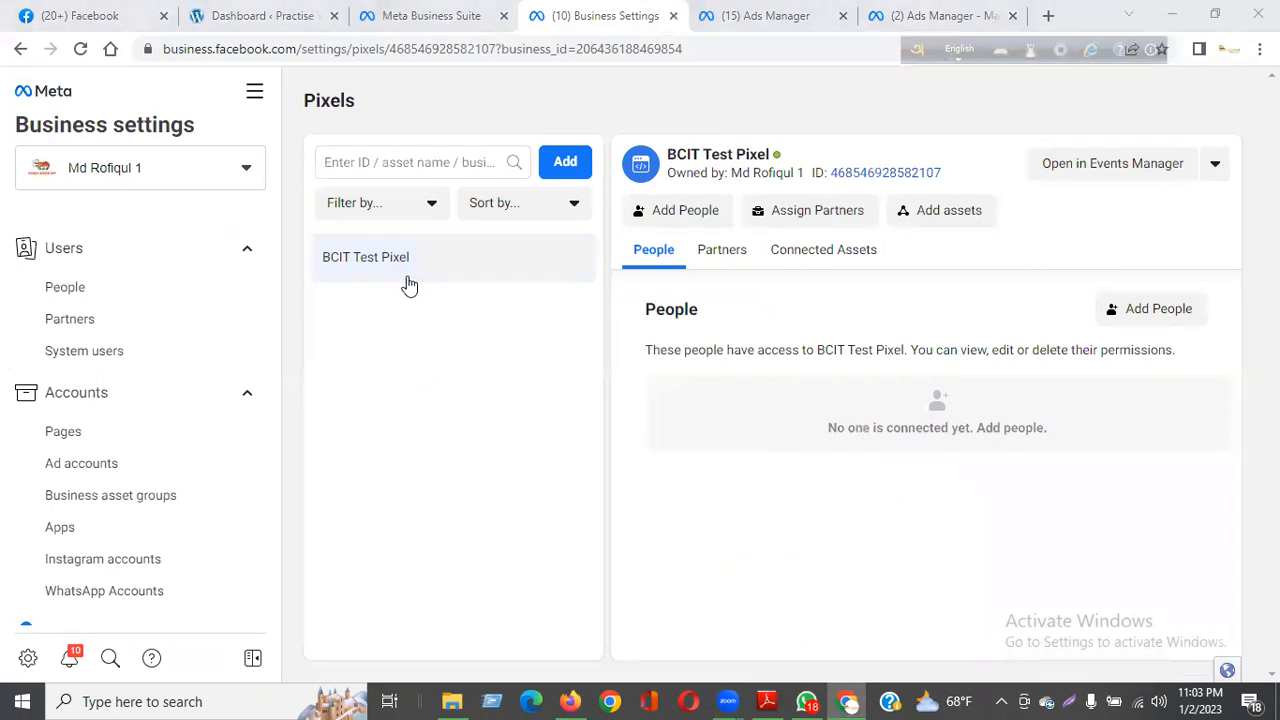
scroll(158, 415, down, 2)
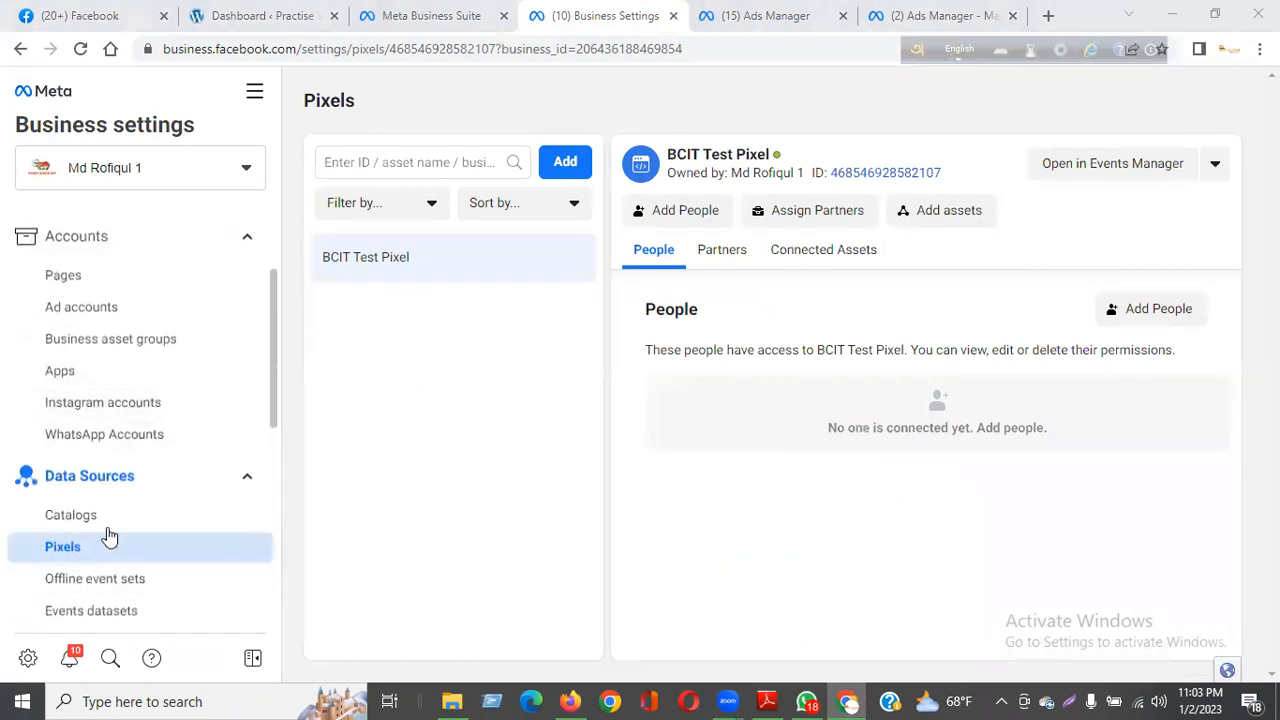
drag(667, 154, 770, 154)
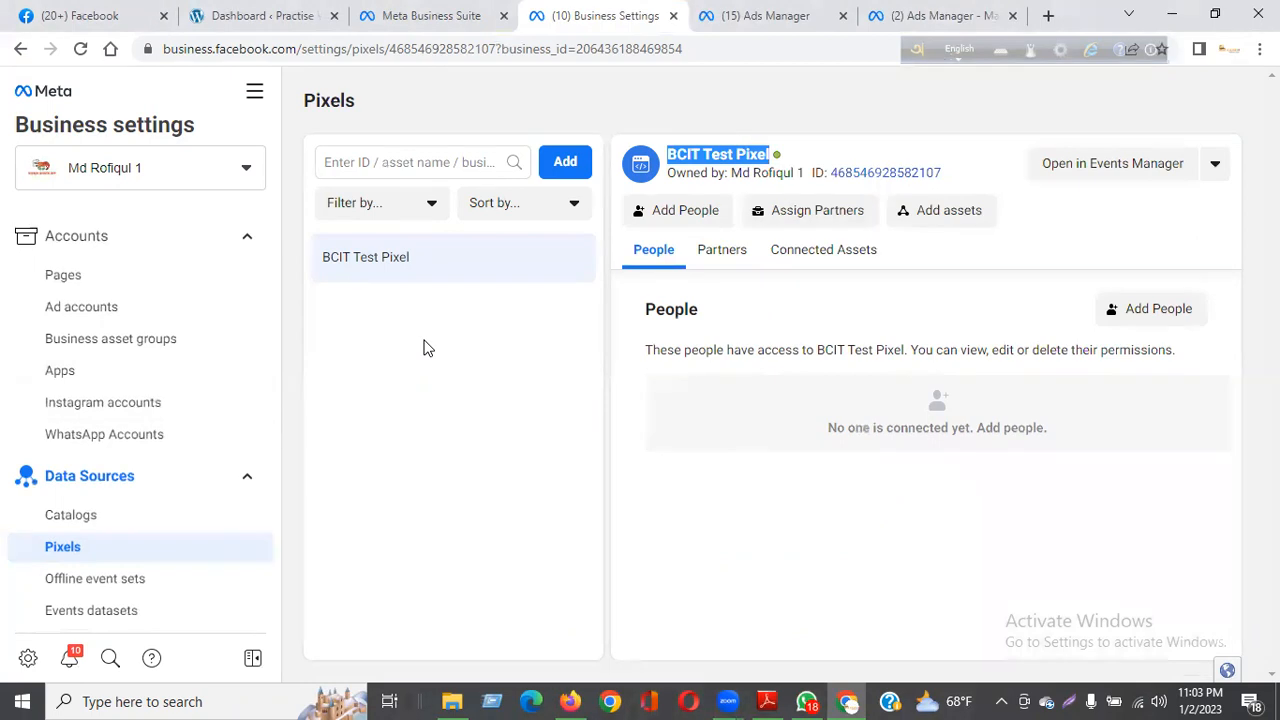
Step: Examine the practice website's address in its WordPress dashboard
click(287, 16)
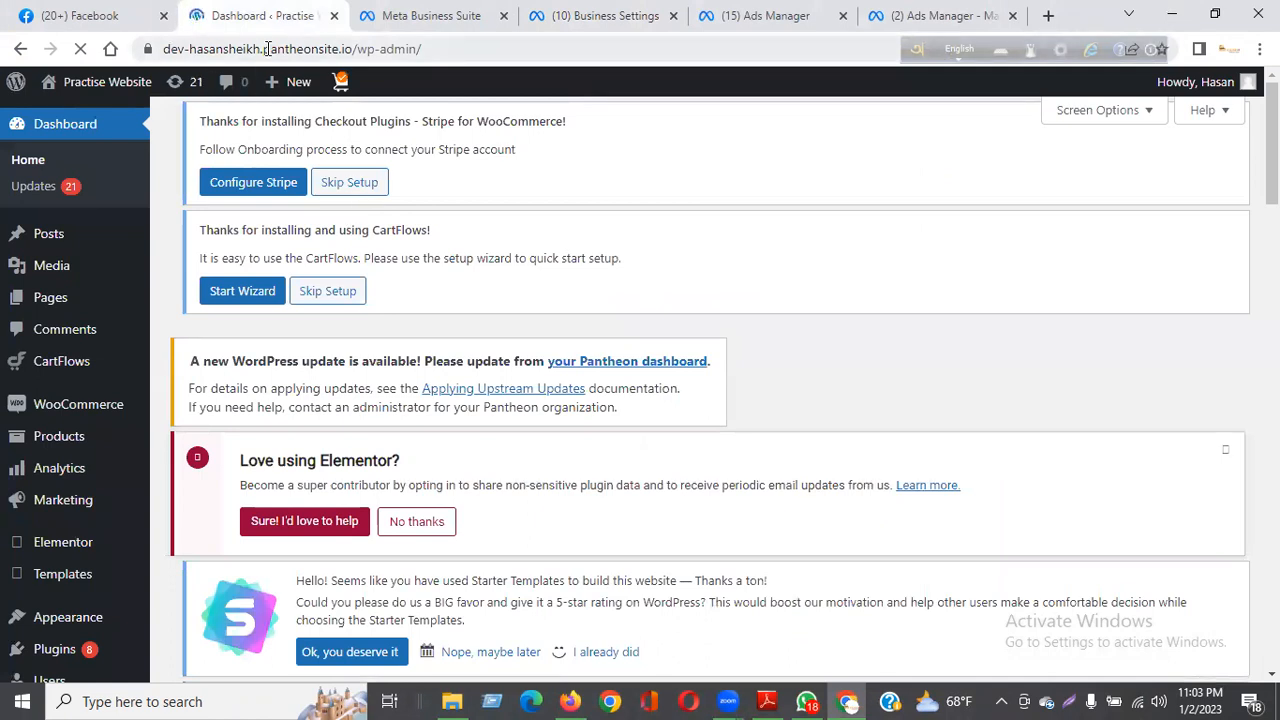
click(431, 48)
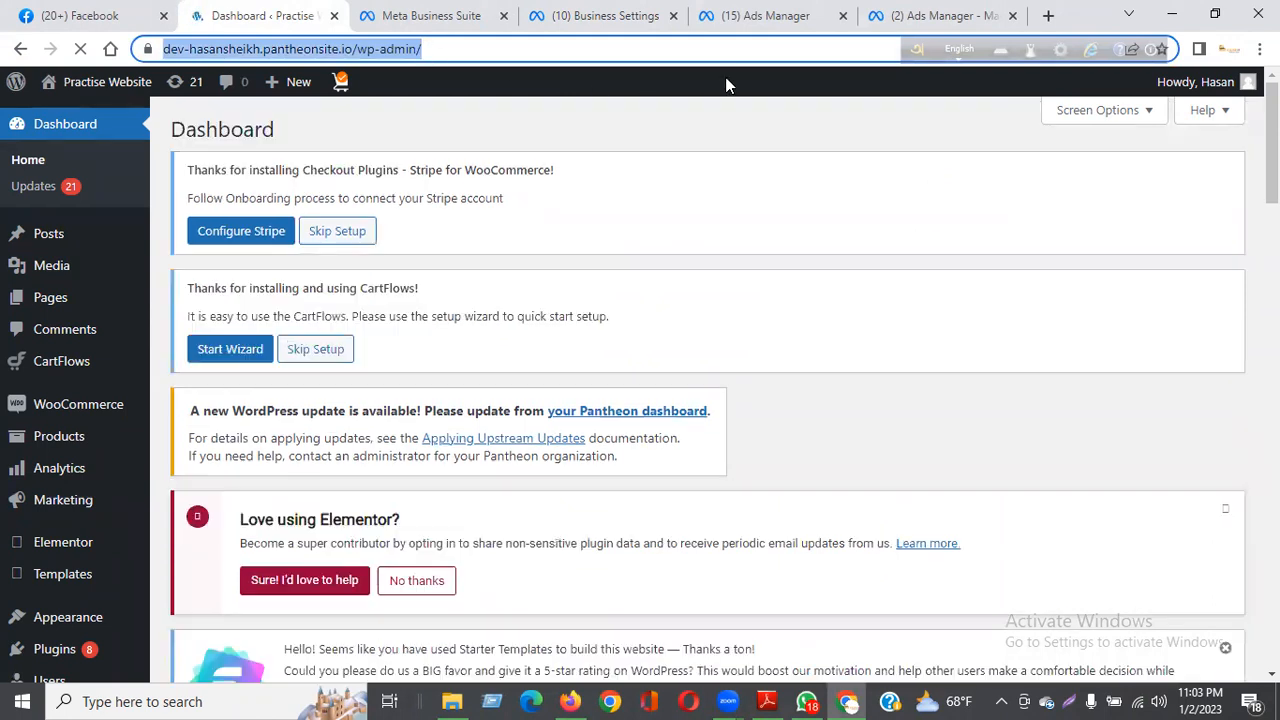
click(725, 82)
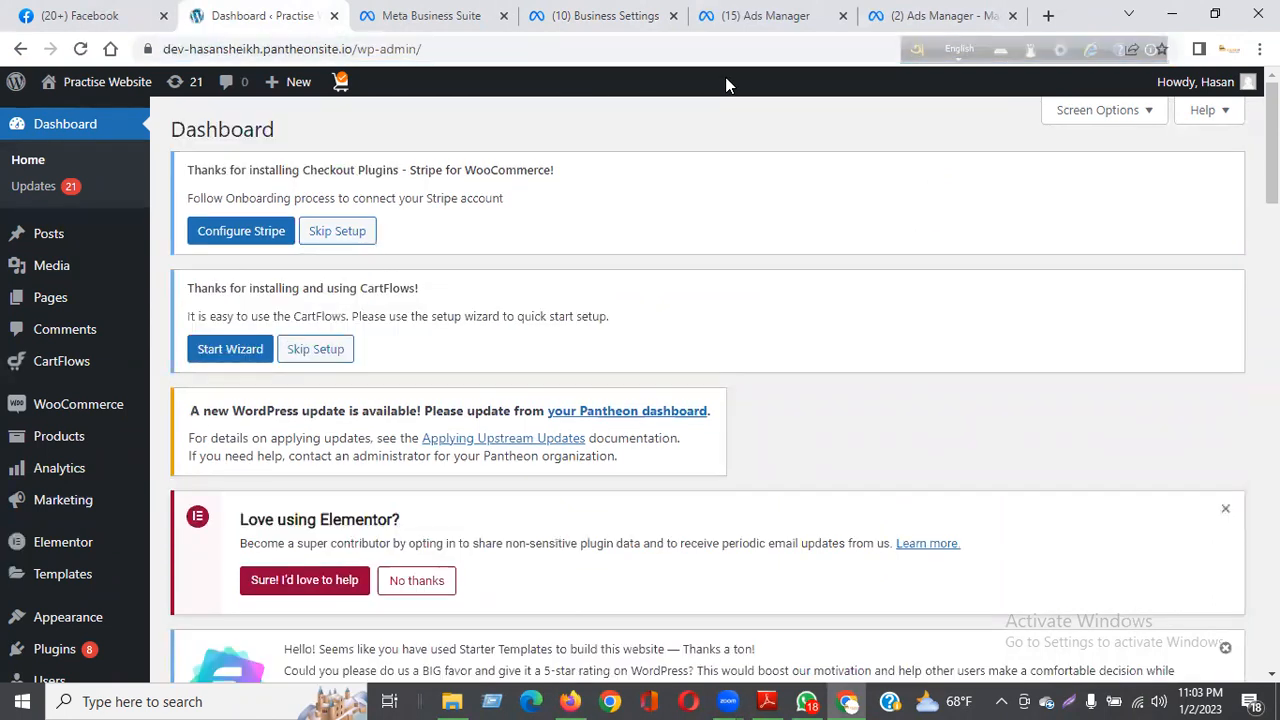
click(537, 52)
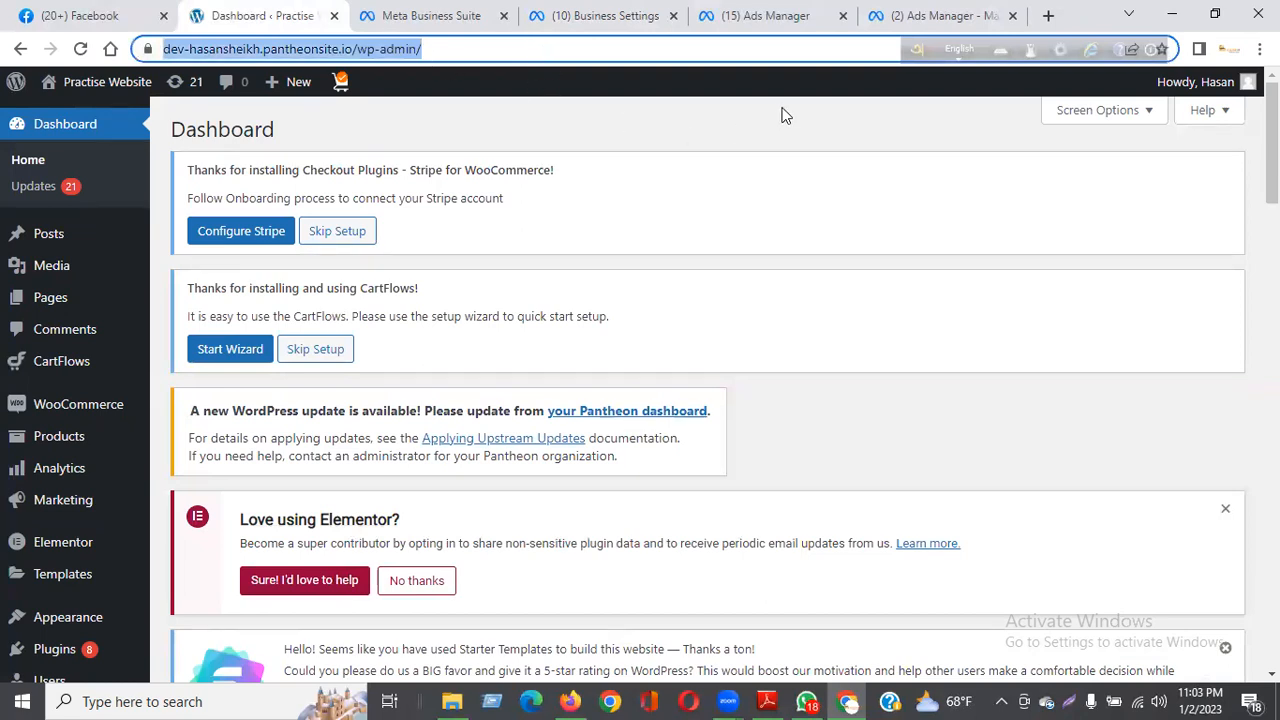
click(682, 88)
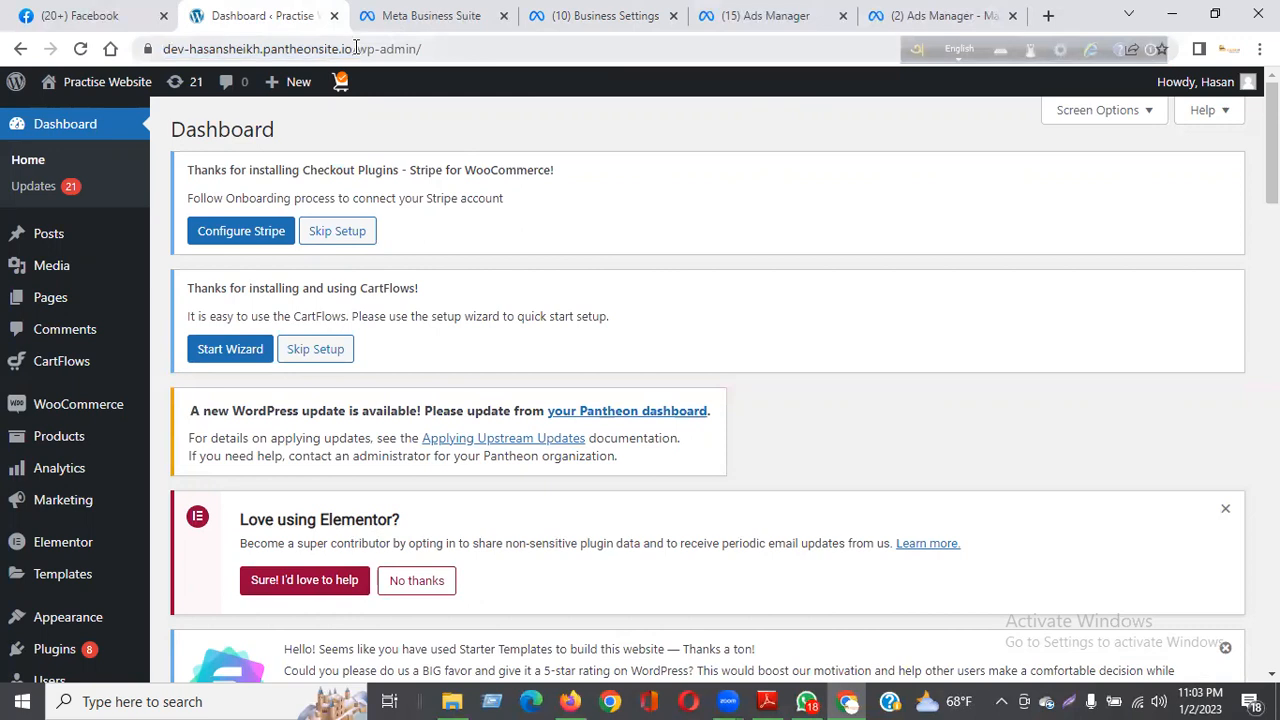
Step: Return to Meta Business settings and open the Domains page under Brand Safety
click(593, 20)
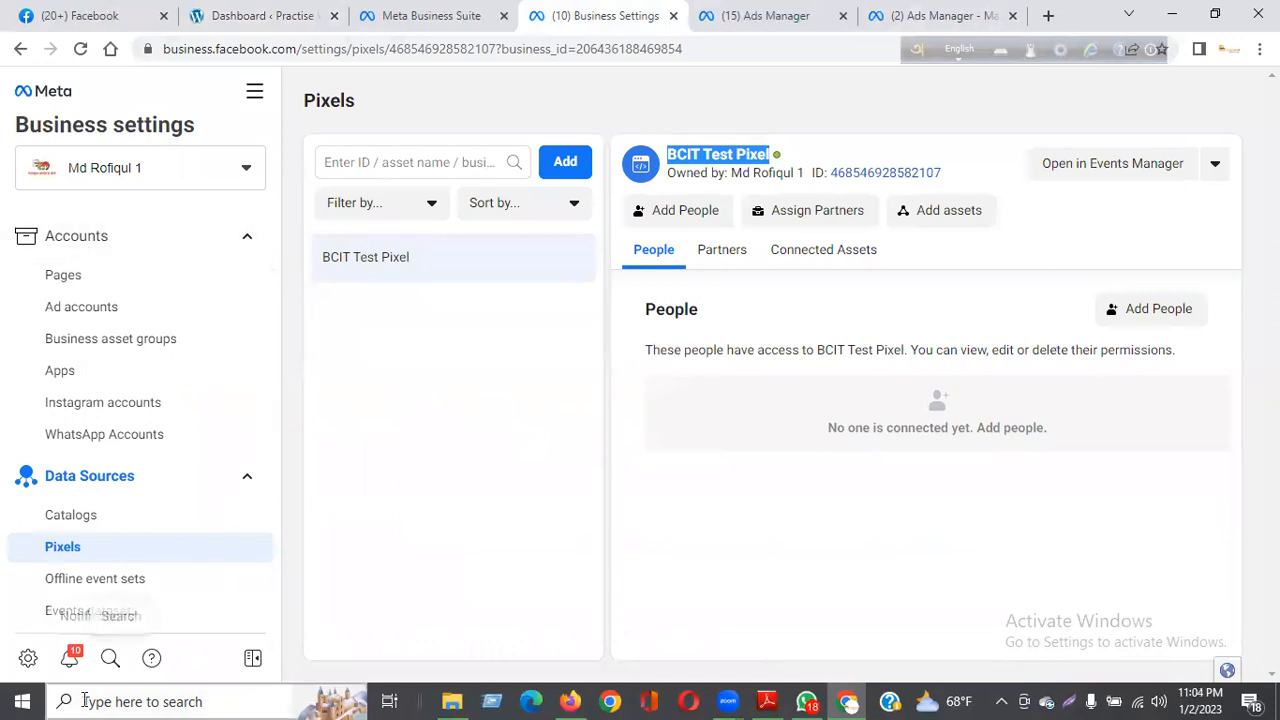
scroll(72, 520, down, 1)
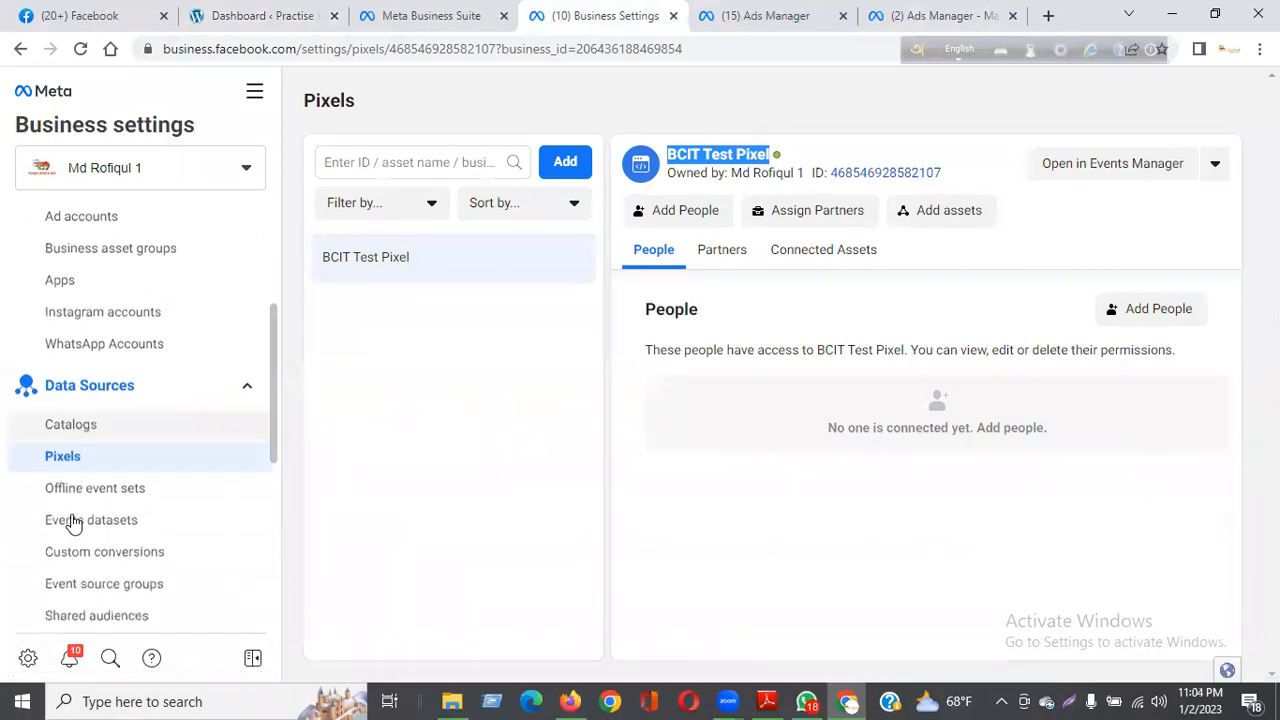
scroll(110, 430, down, 1)
scroll(145, 338, down, 2)
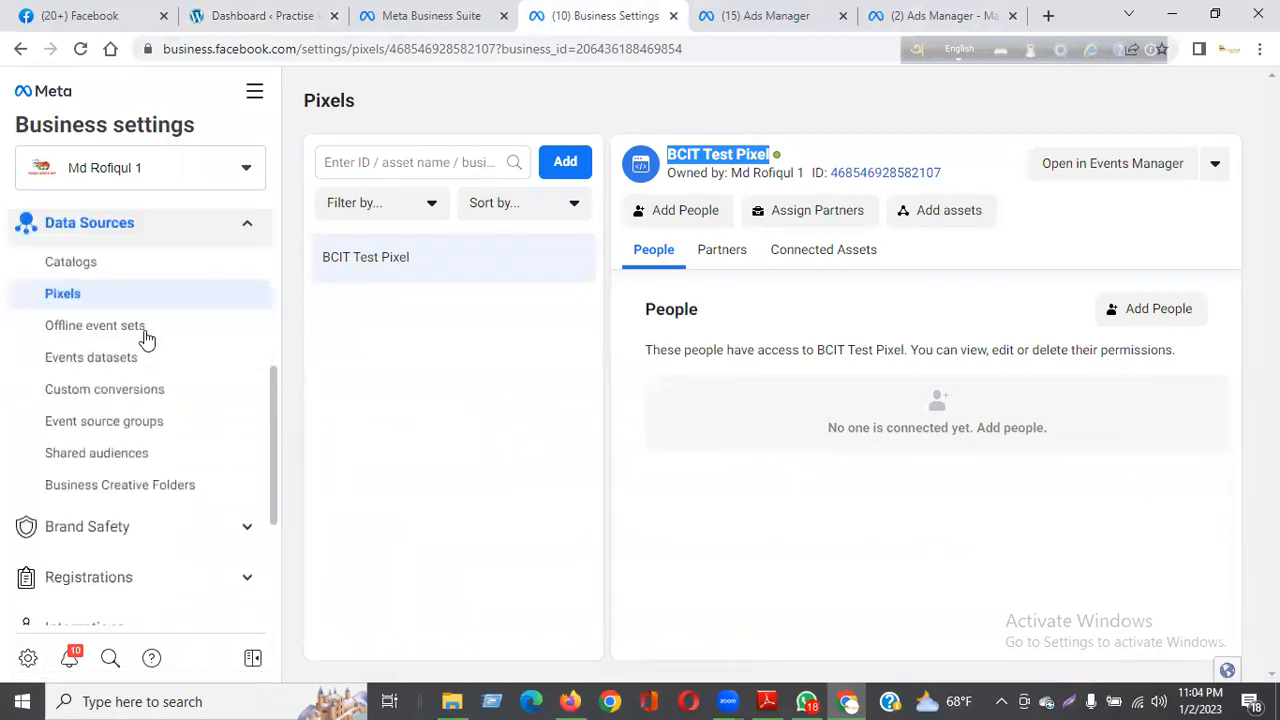
click(154, 474)
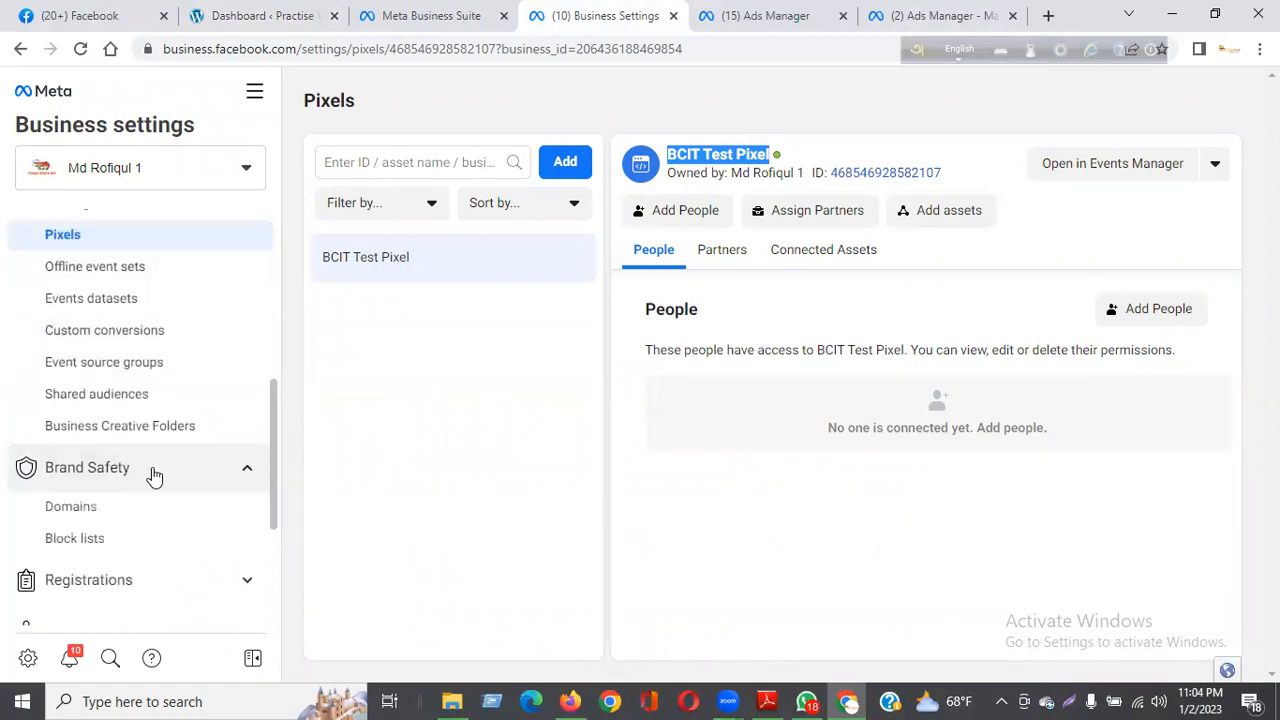
click(154, 474)
click(154, 474)
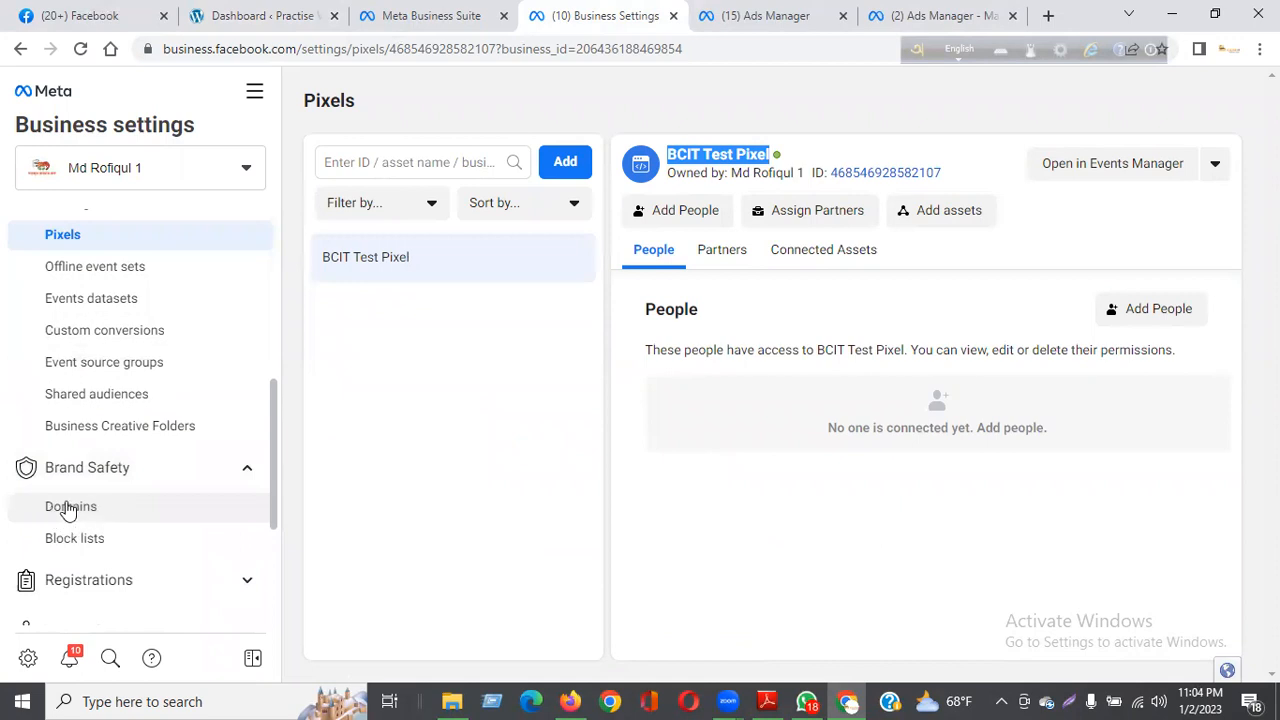
scroll(110, 355, up, 2)
click(128, 331)
click(133, 335)
scroll(88, 540, down, 3)
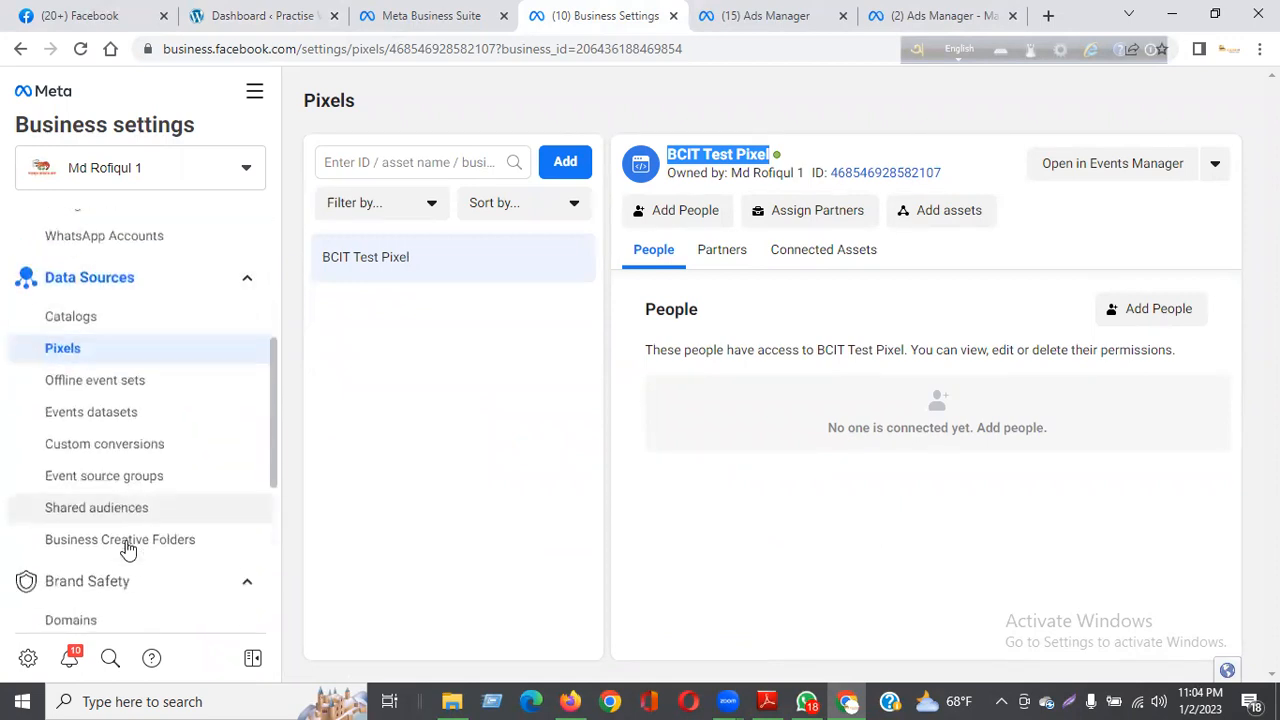
click(94, 316)
click(94, 315)
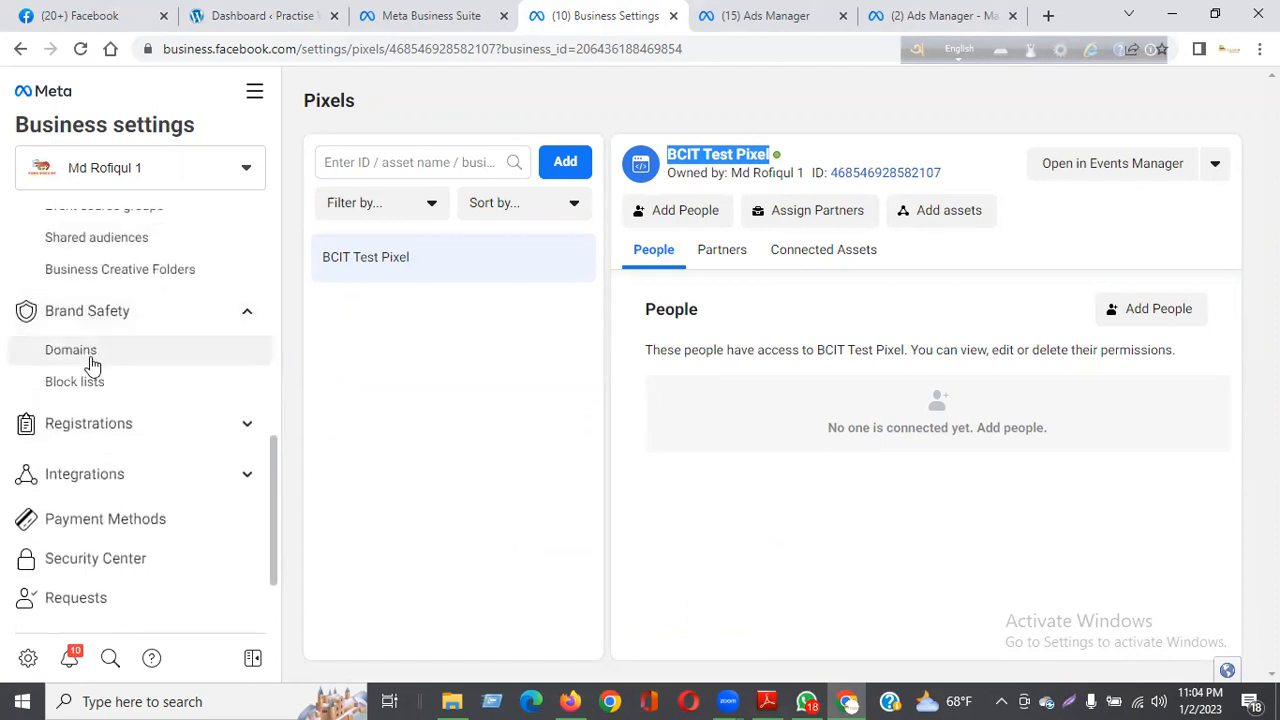
click(90, 355)
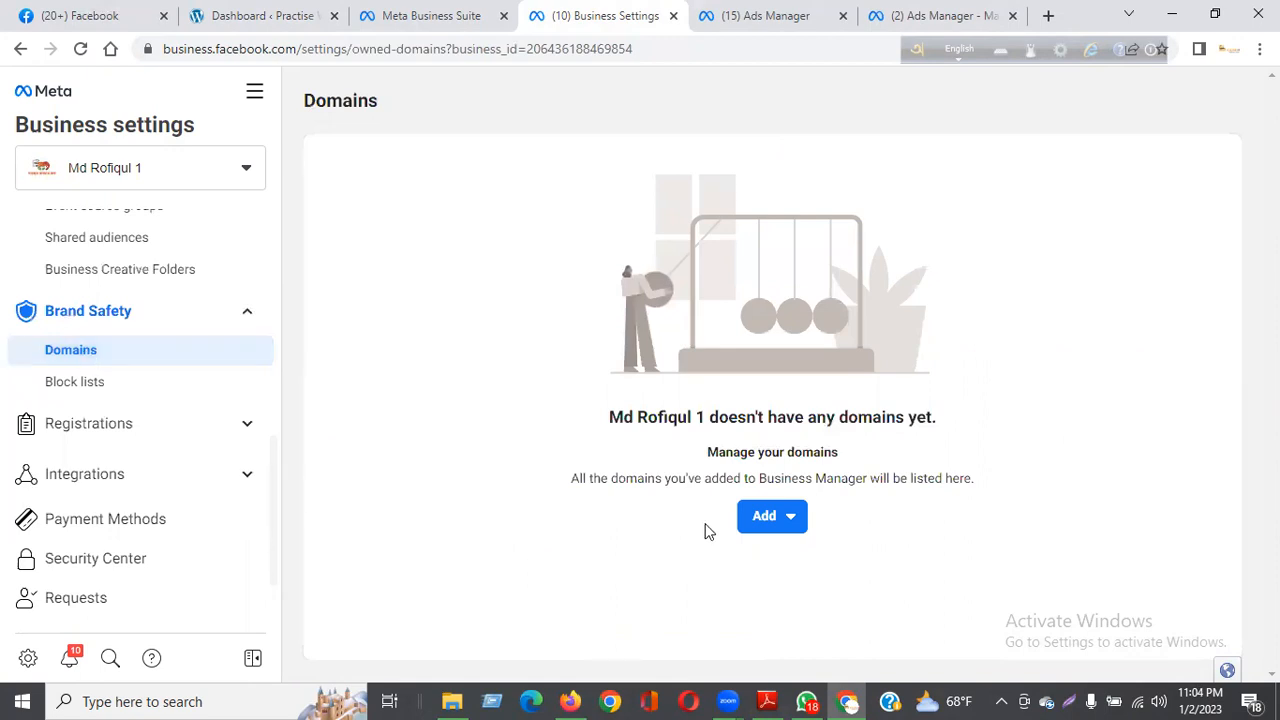
Step: Start creating a new domain for the business, ready to enter its address
click(776, 526)
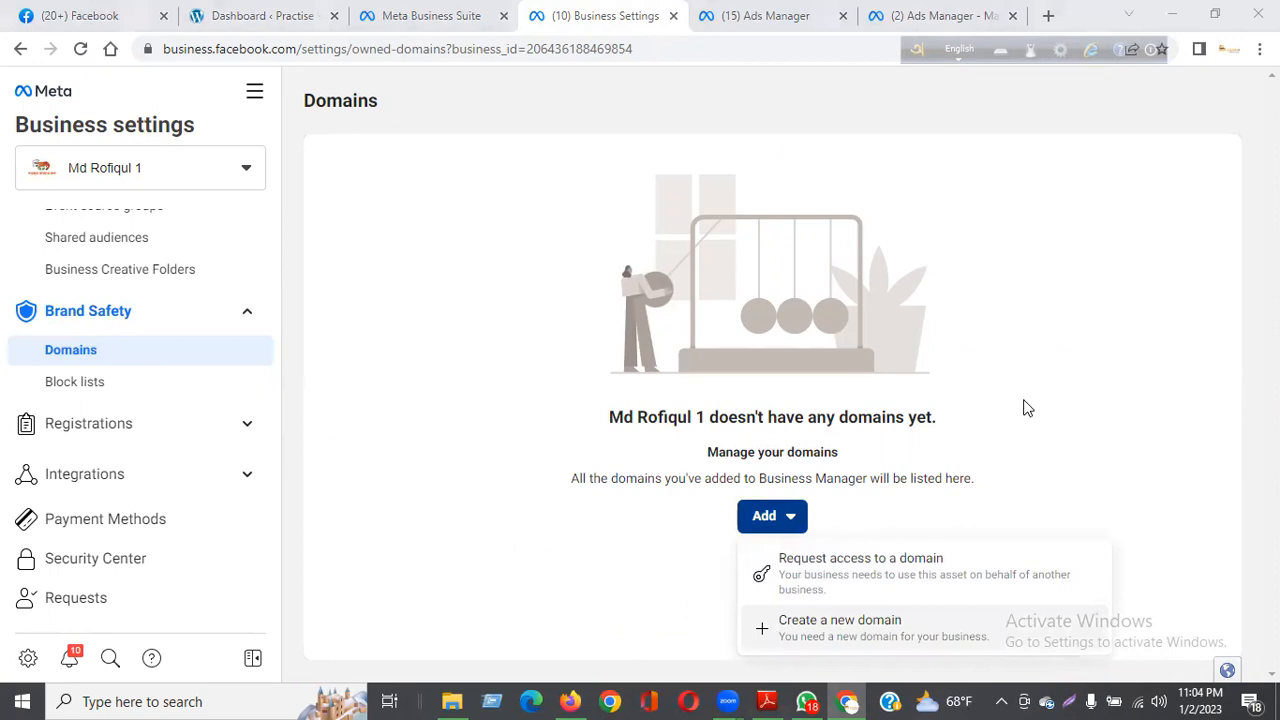
click(818, 630)
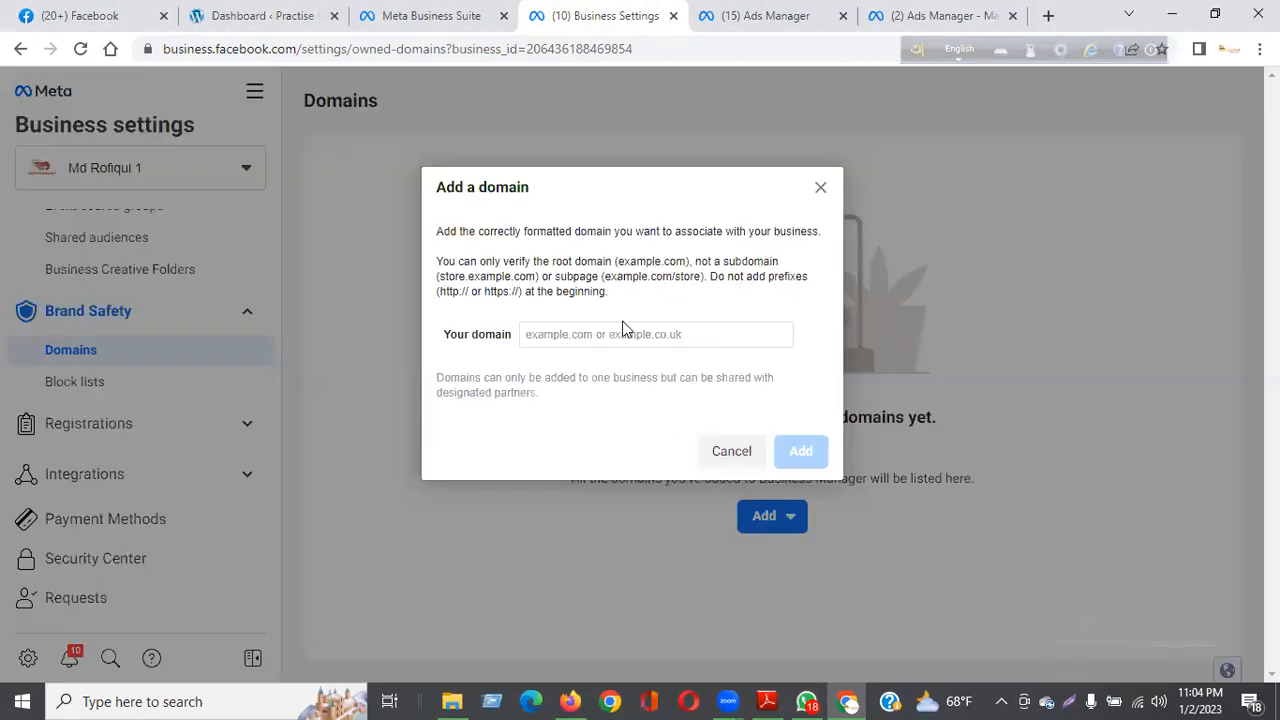
click(613, 335)
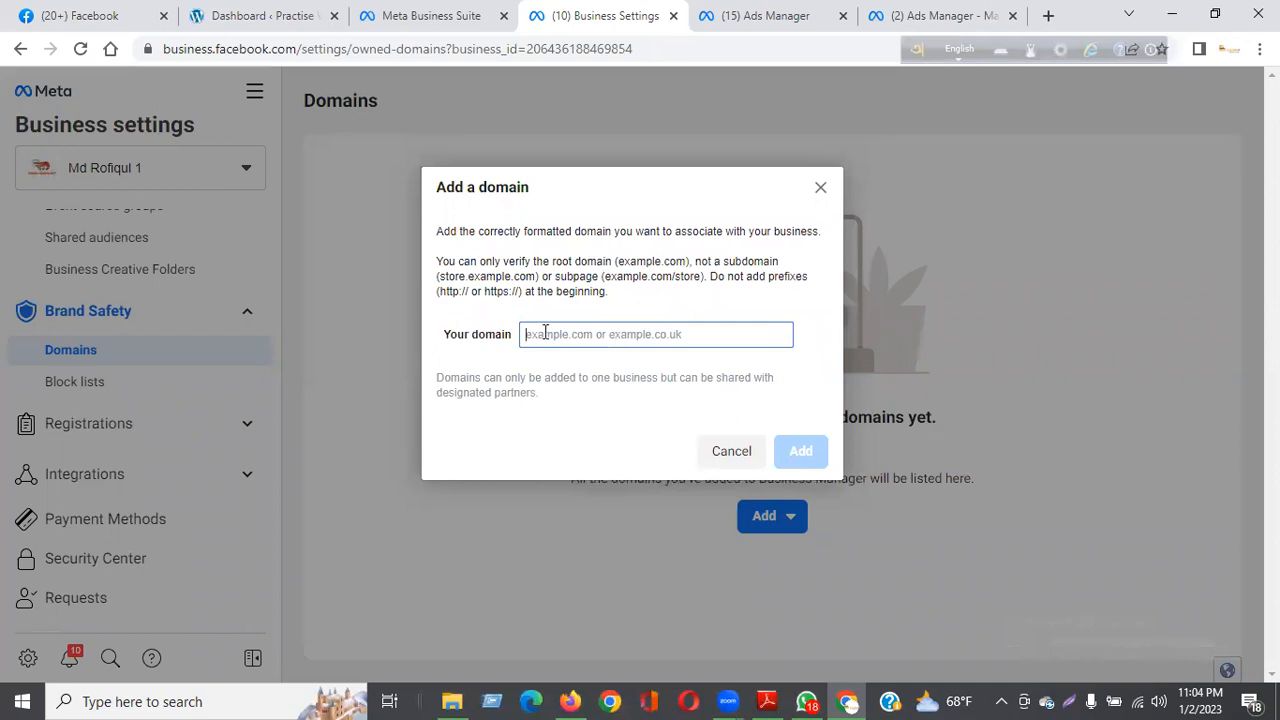
Step: Copy the website's root URL from the WordPress dashboard address, leaving out the /wp-admin/ part
click(229, 20)
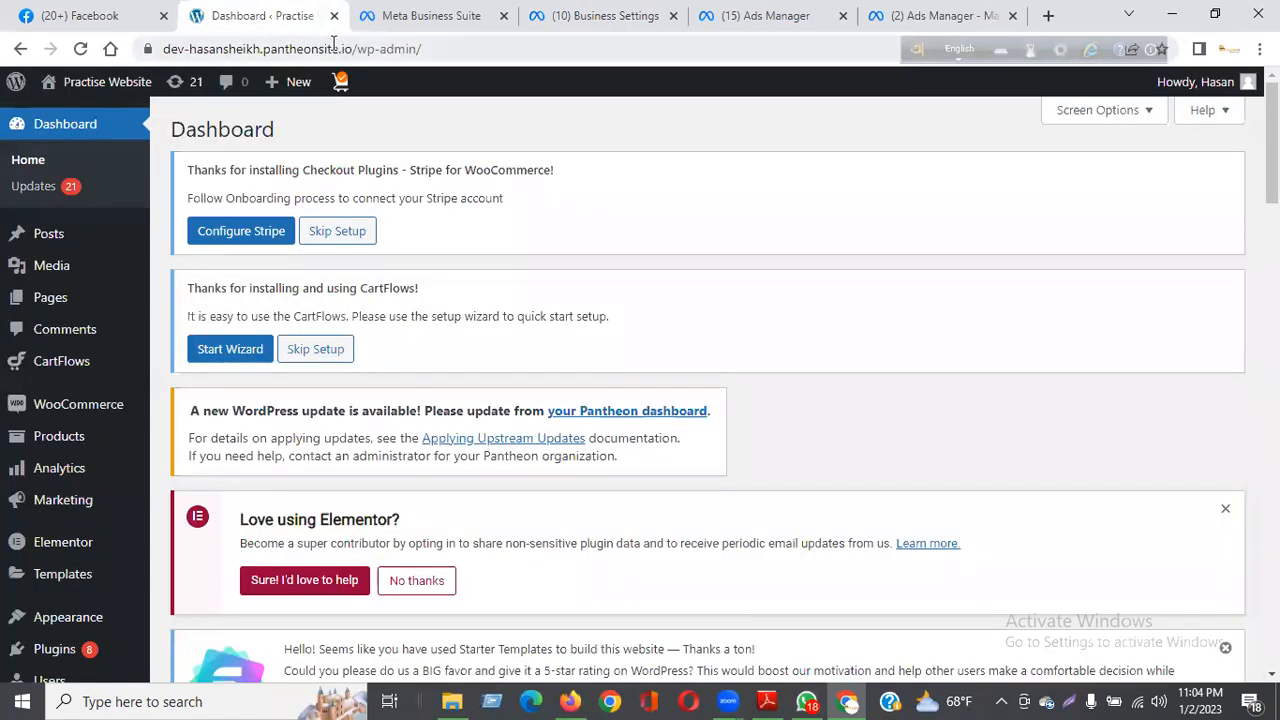
drag(350, 48, 163, 48)
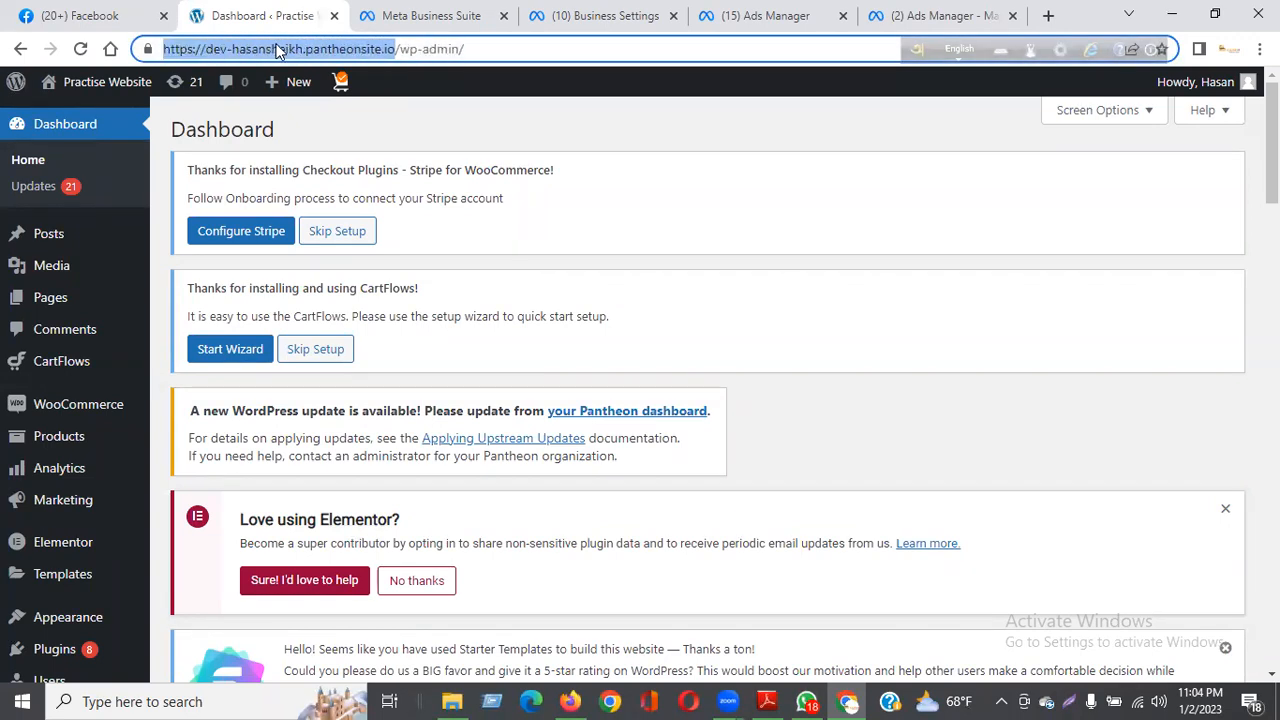
right_click(275, 50)
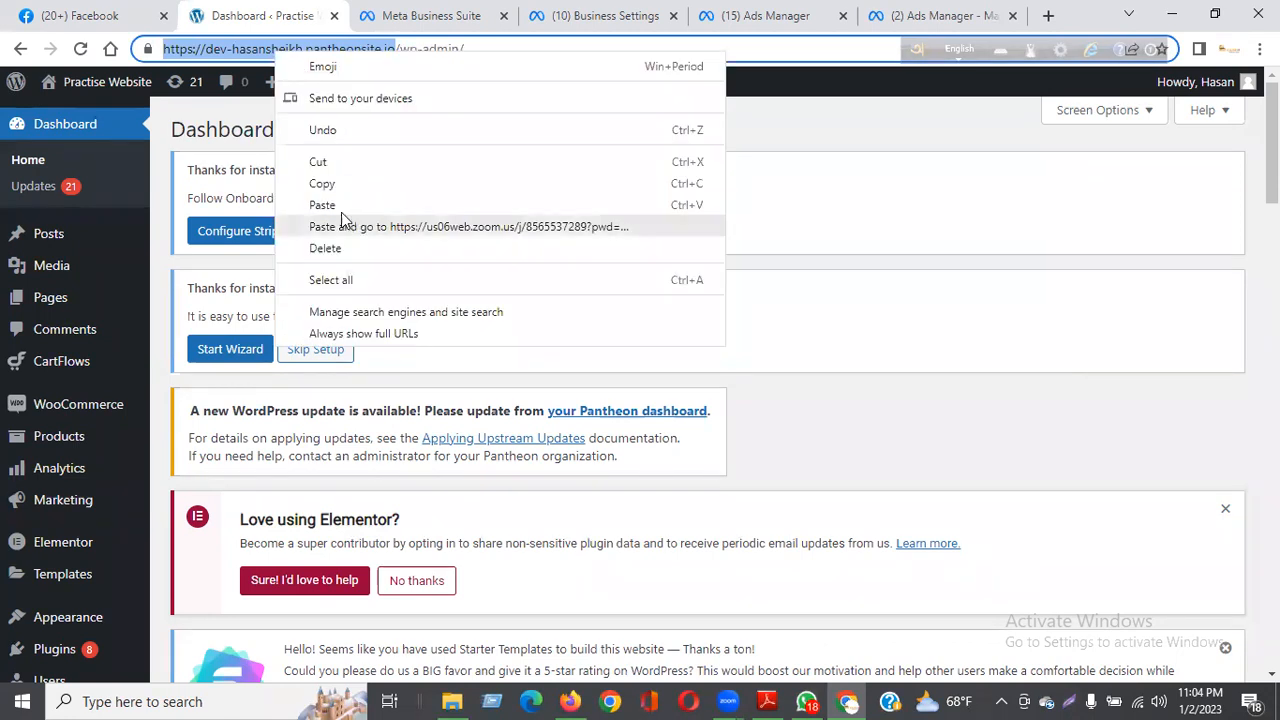
click(334, 184)
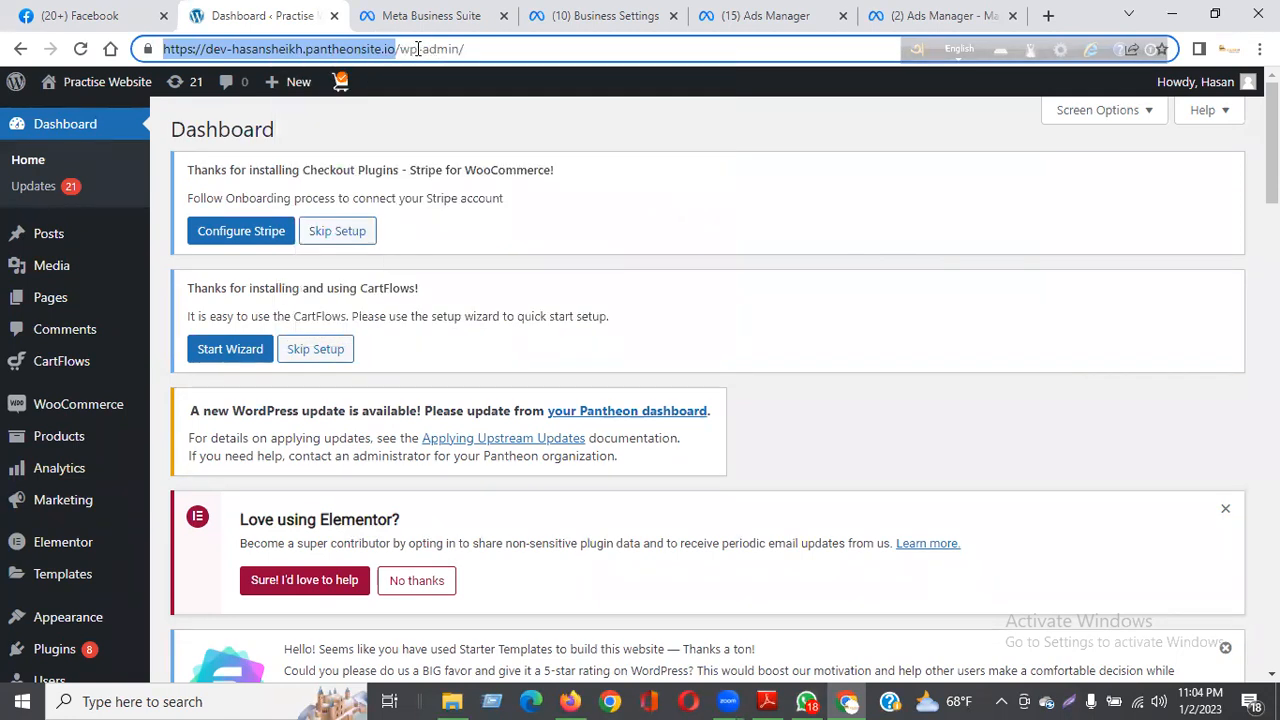
drag(468, 48, 104, 70)
key(ctrl+c)
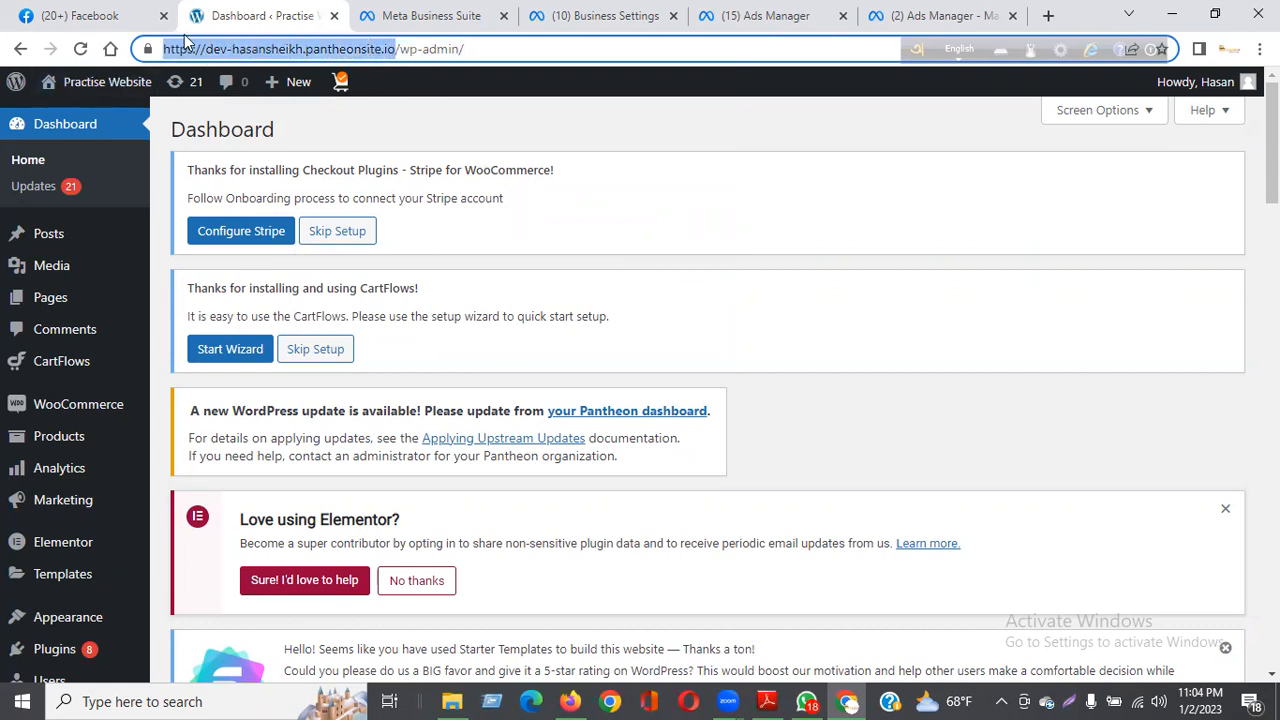
click(418, 16)
click(646, 14)
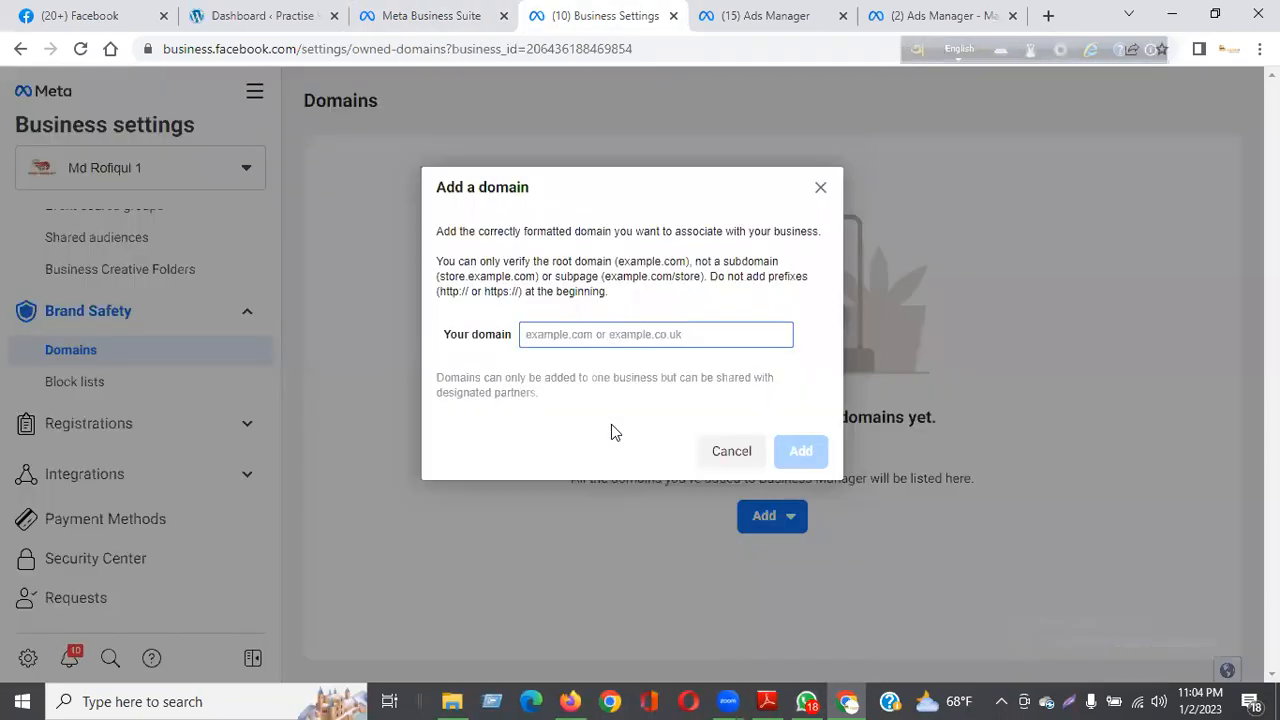
key(ctrl+v)
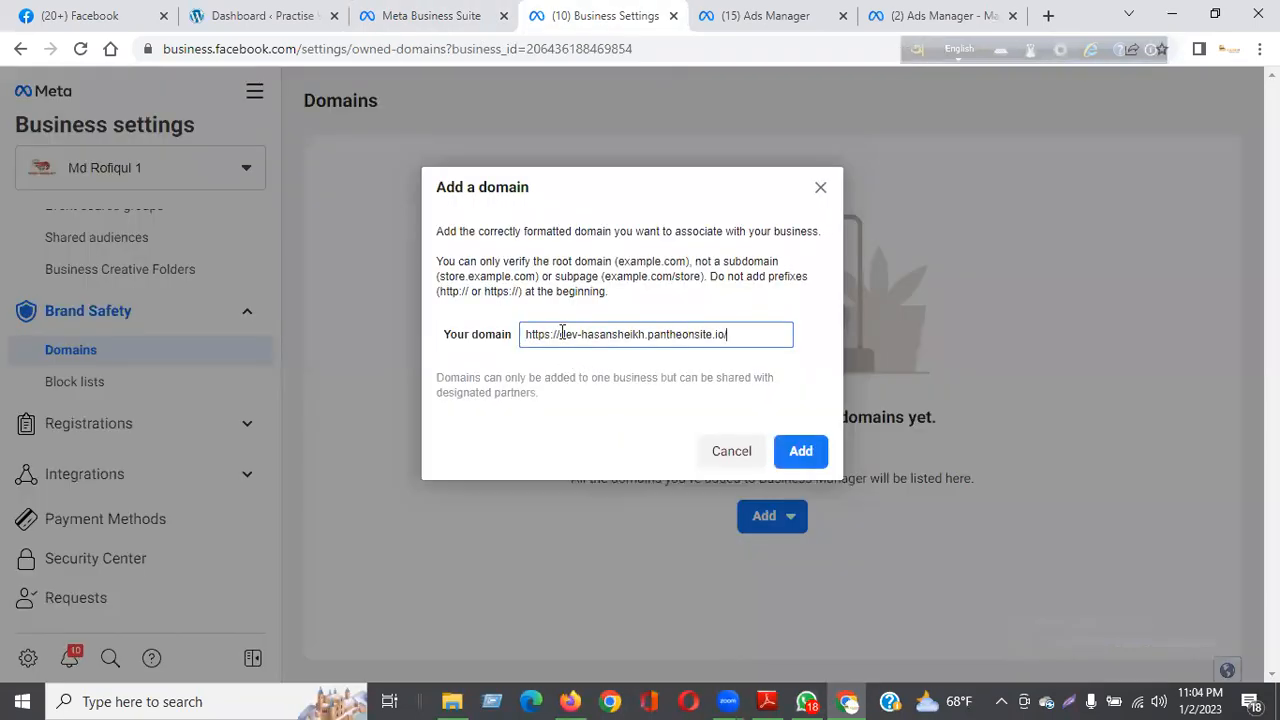
drag(561, 334, 510, 333)
key(BackSpace)
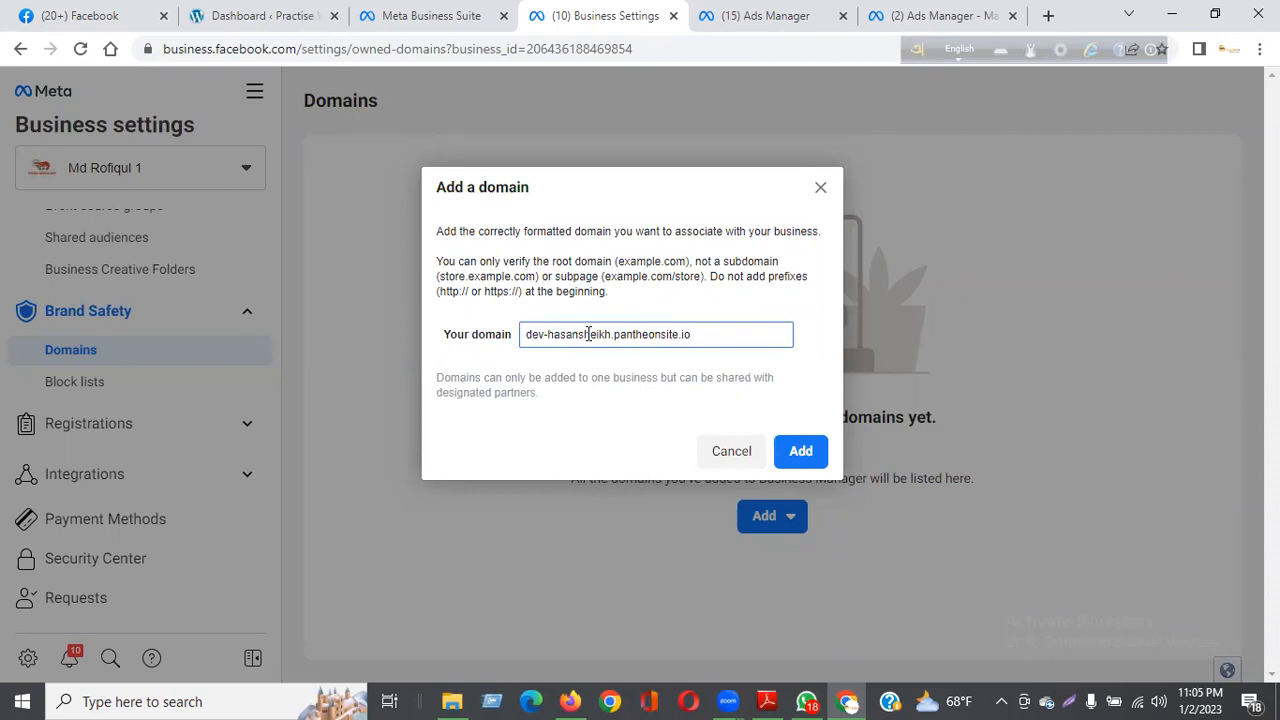
click(803, 450)
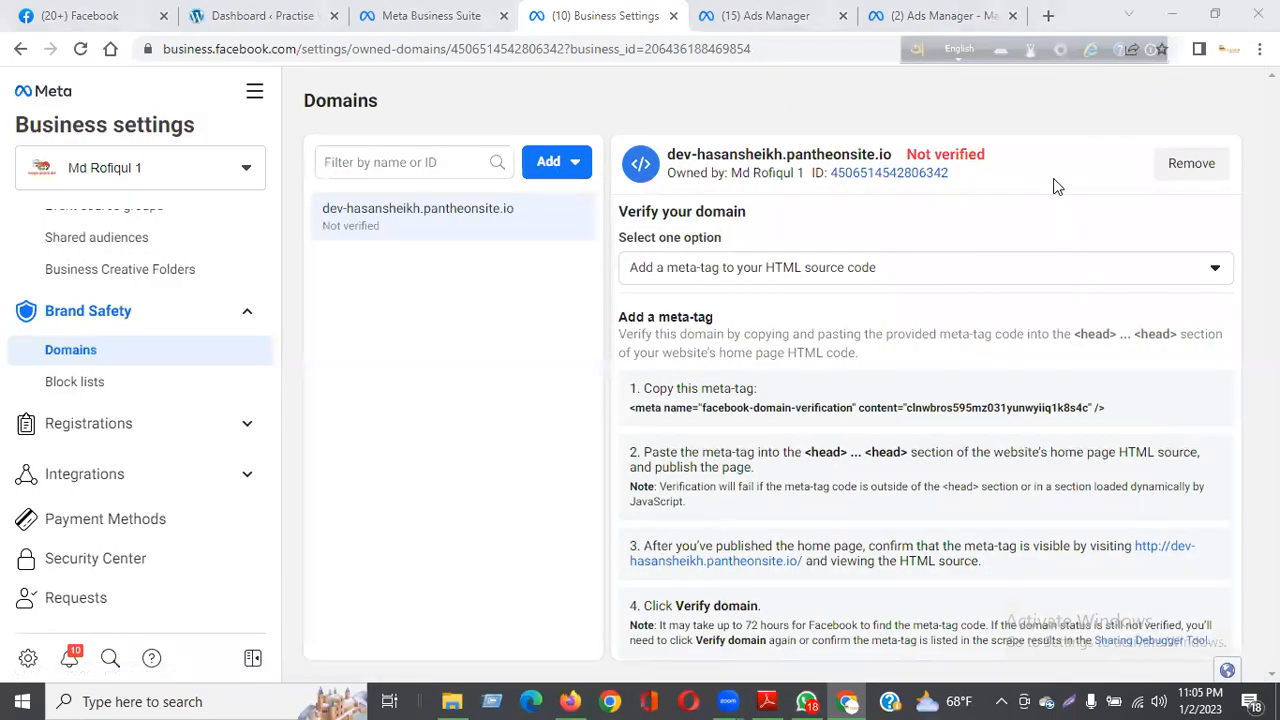
Step: Check the new domain's verification status and copy its facebook-domain-verification meta-tag to the clipboard
drag(906, 156, 978, 158)
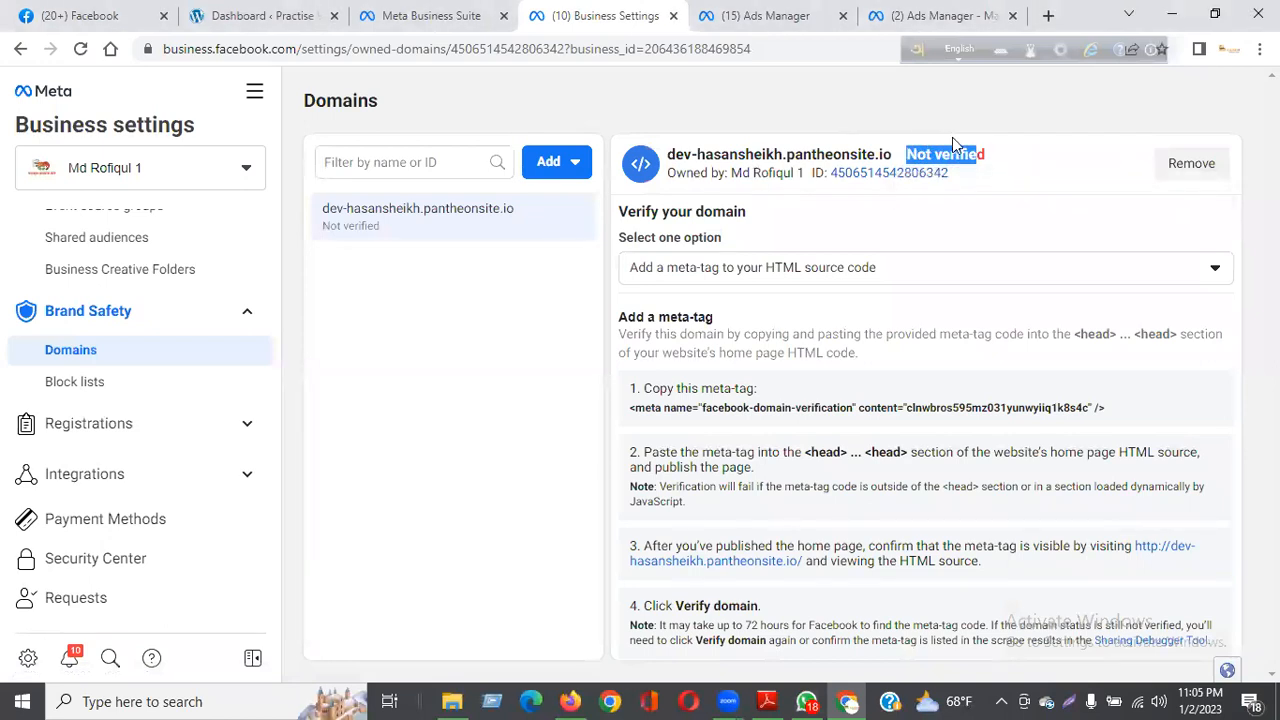
click(999, 157)
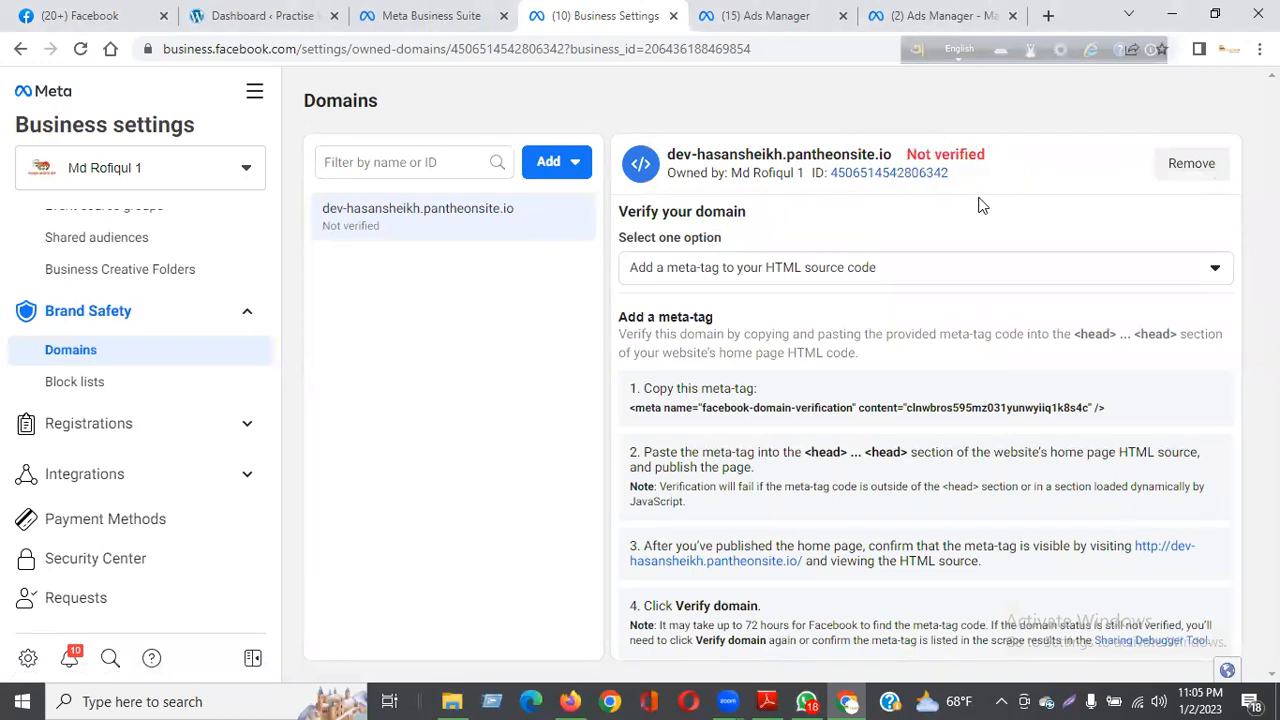
drag(659, 388, 783, 394)
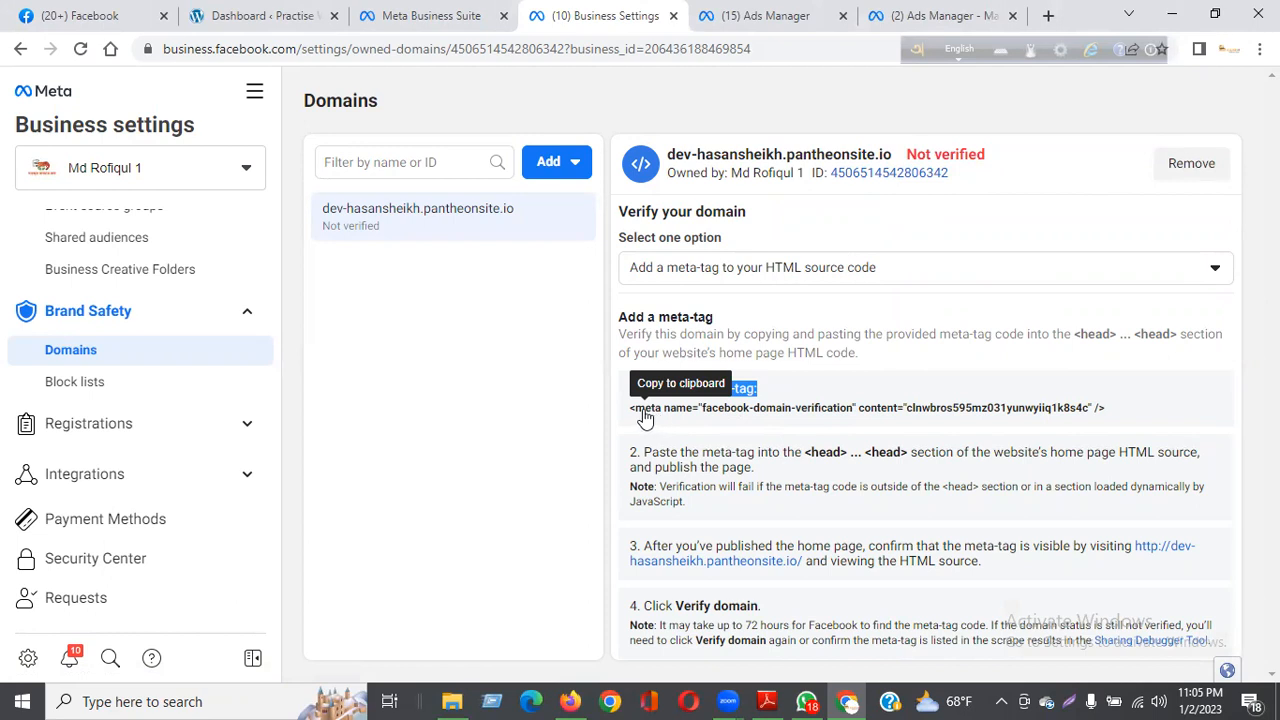
click(953, 420)
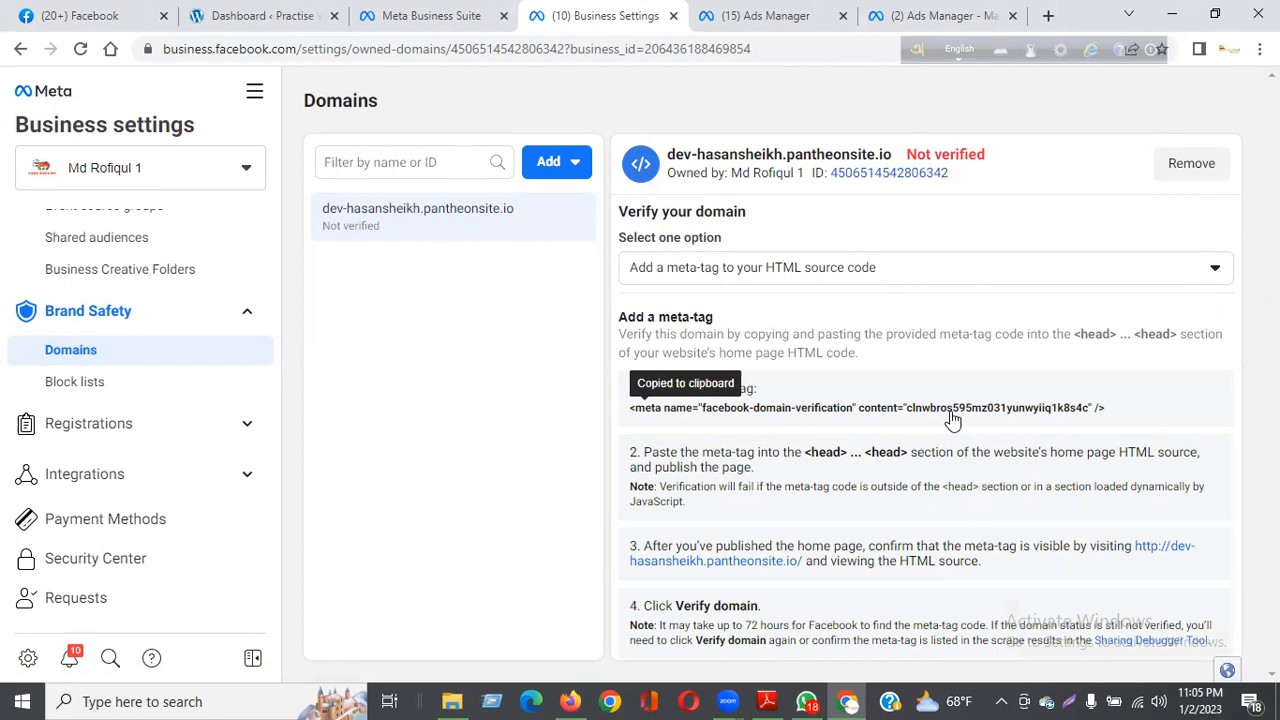
drag(1106, 408, 828, 422)
click(801, 422)
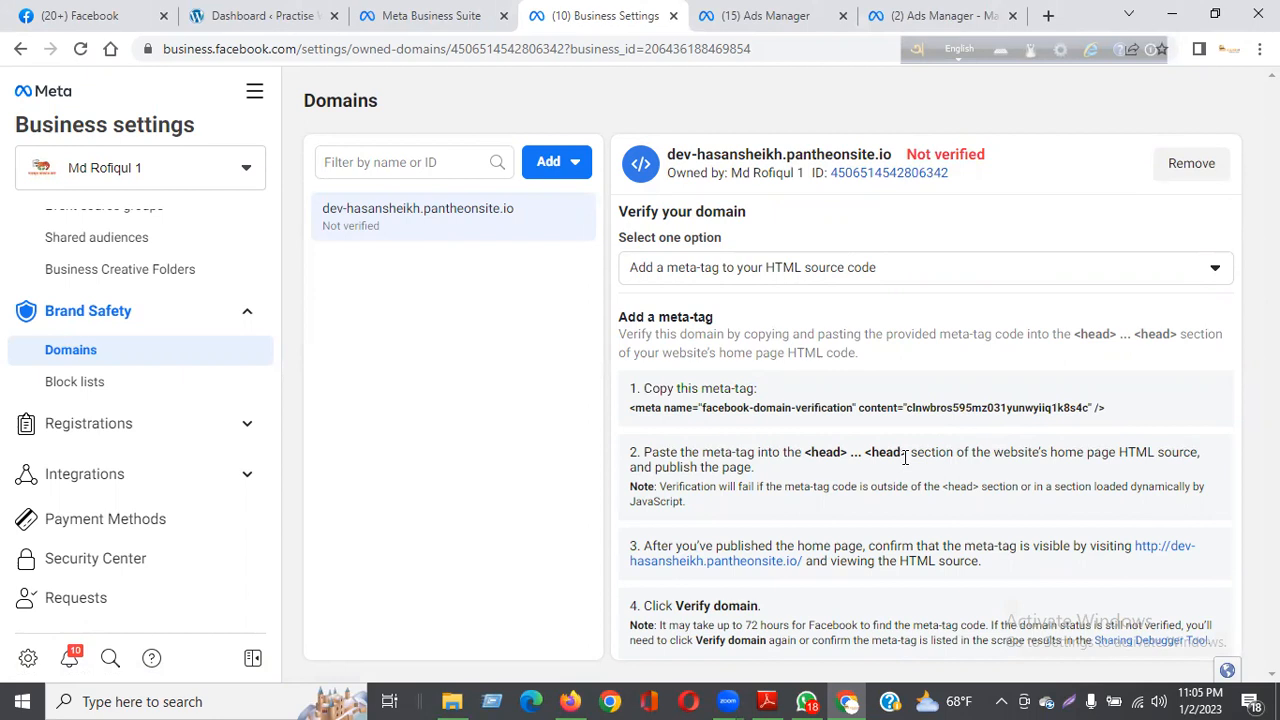
Step: Switch to the WordPress dashboard and open the WP Headers and Footers settings page
click(255, 16)
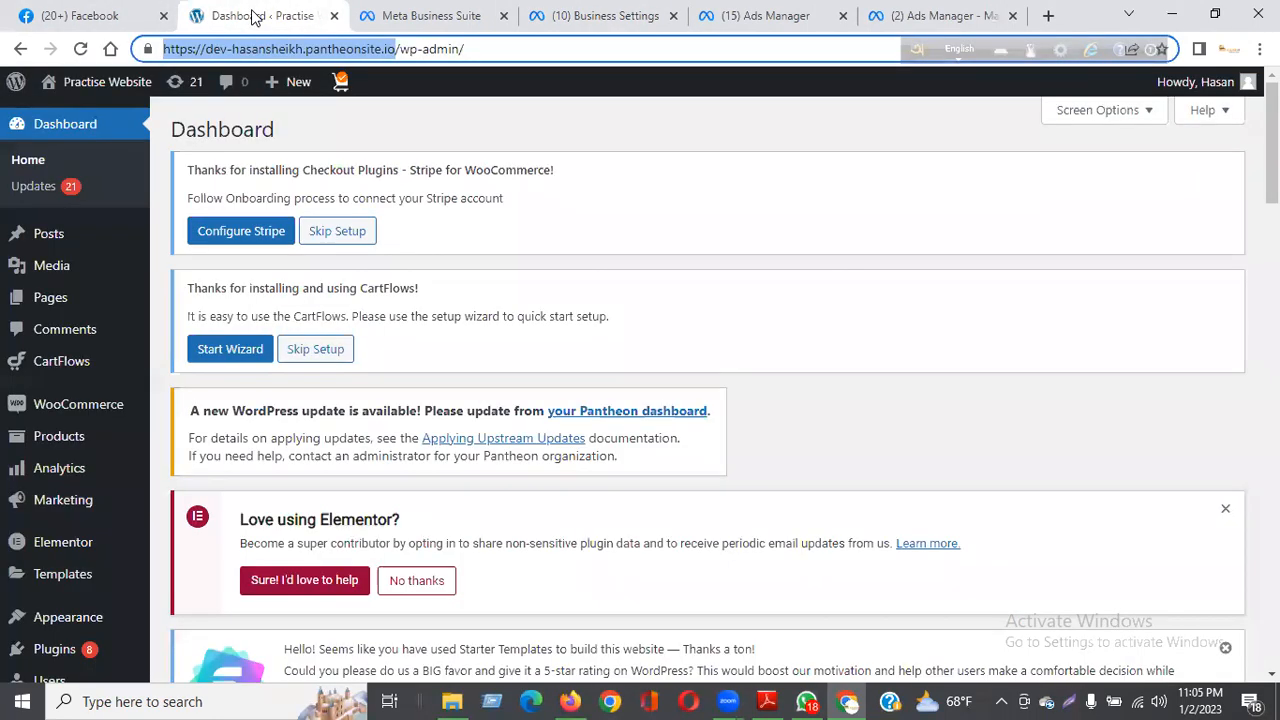
scroll(104, 308, down, 2)
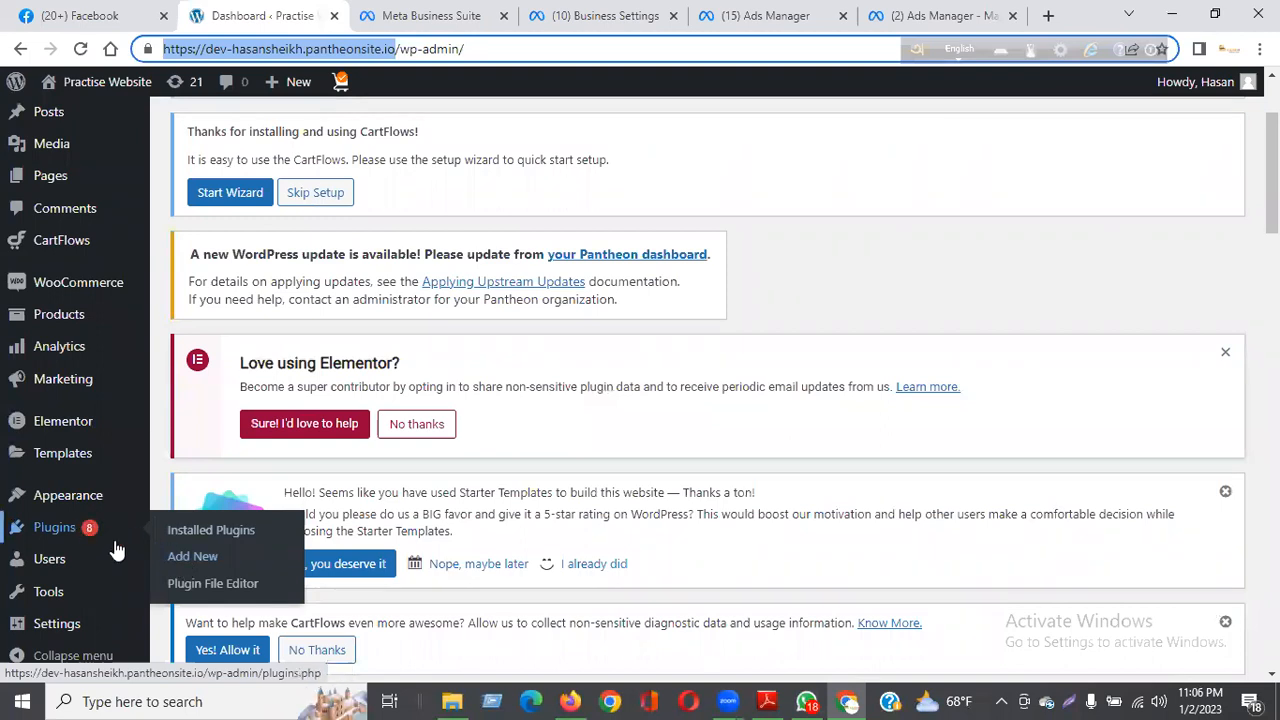
click(225, 566)
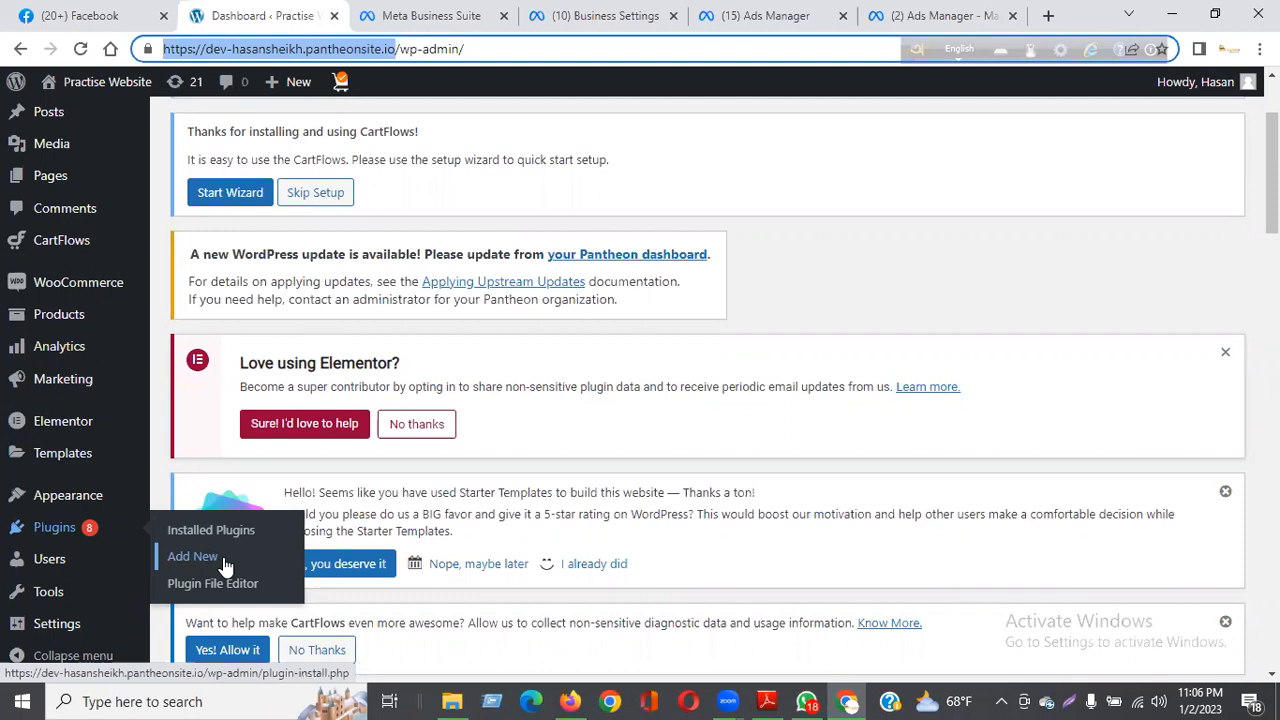
mouse_move(50, 630)
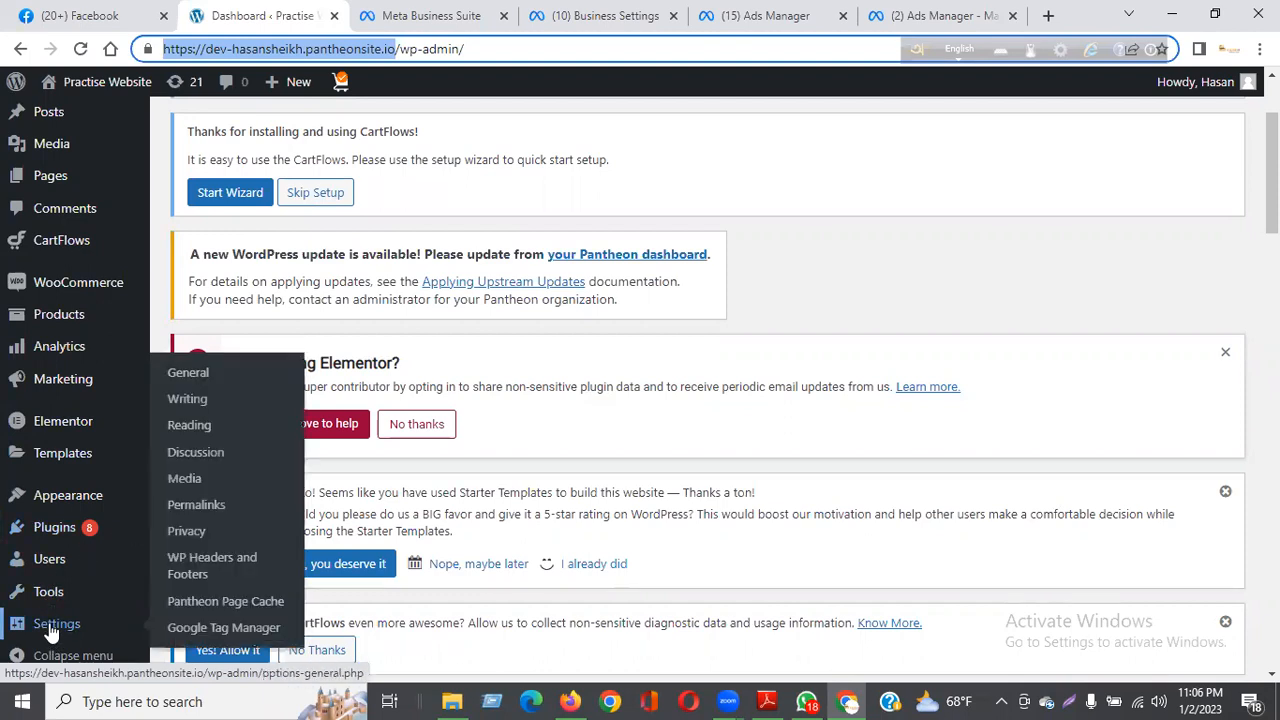
click(226, 566)
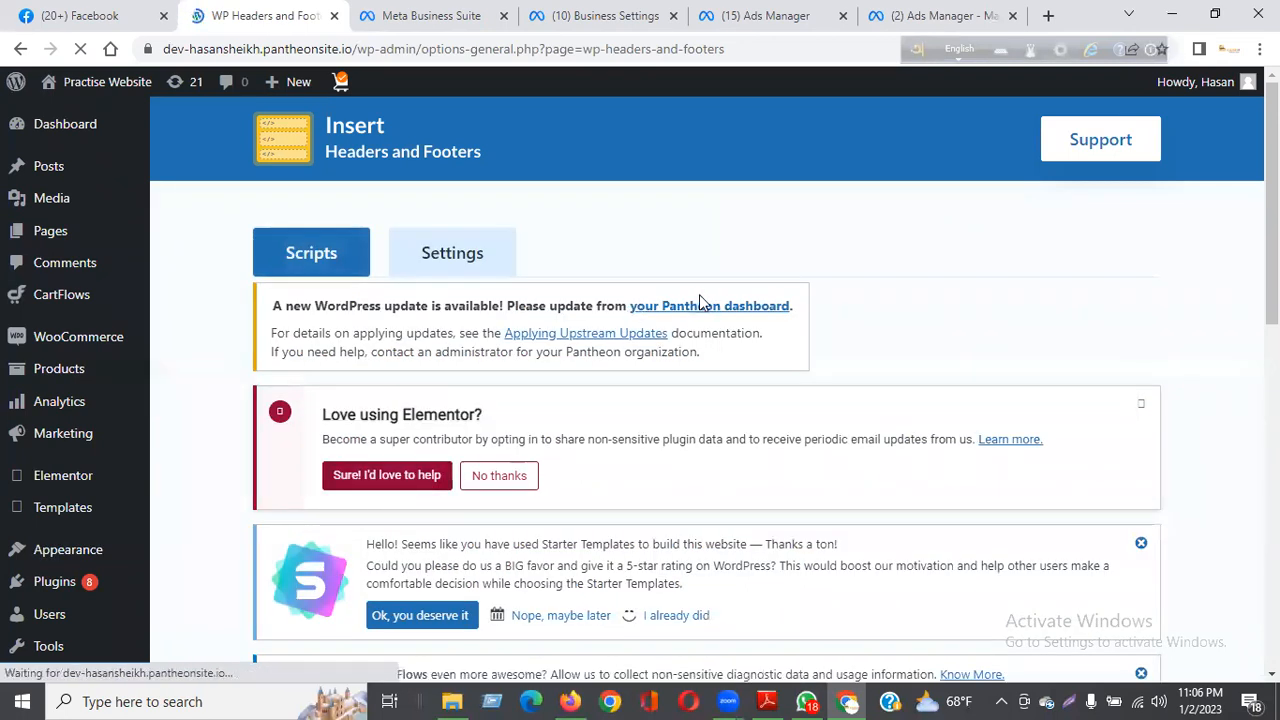
Step: Paste the copied facebook-domain-verification meta-tag into Scripts in Header, on its own line below the End Meta Pixel Code comment
scroll(700, 300, down, 3)
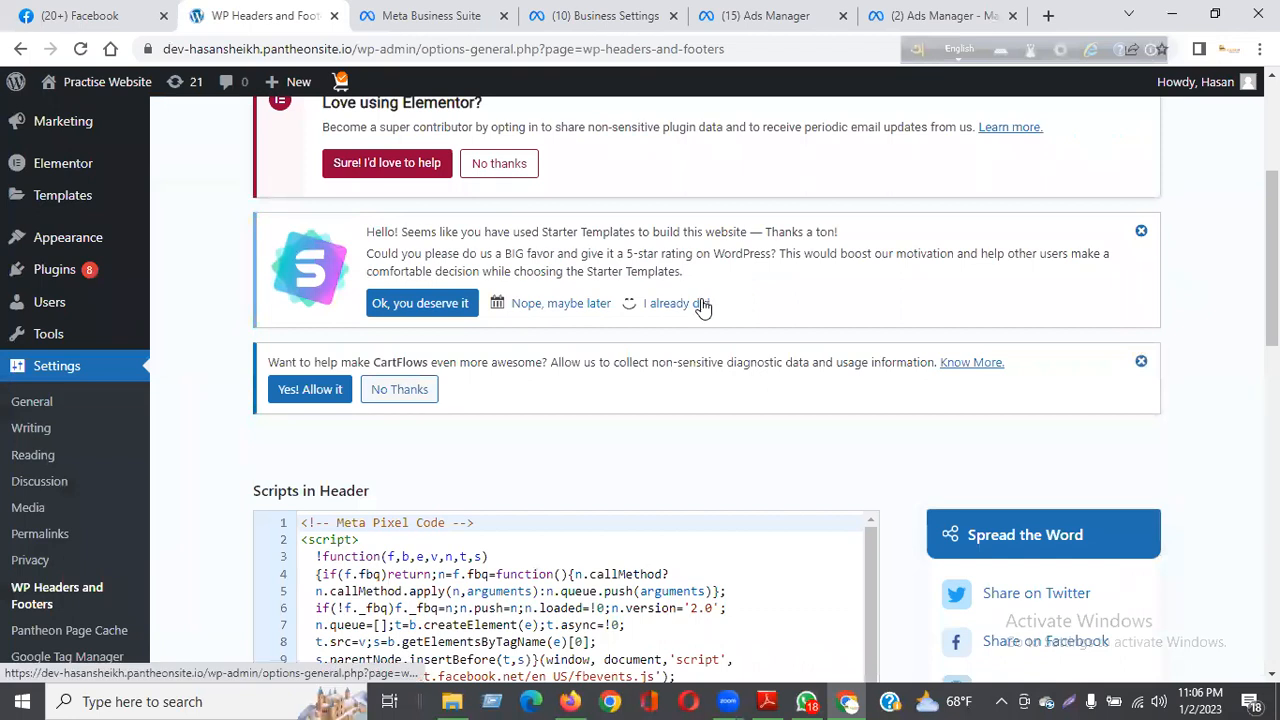
scroll(702, 300, down, 3)
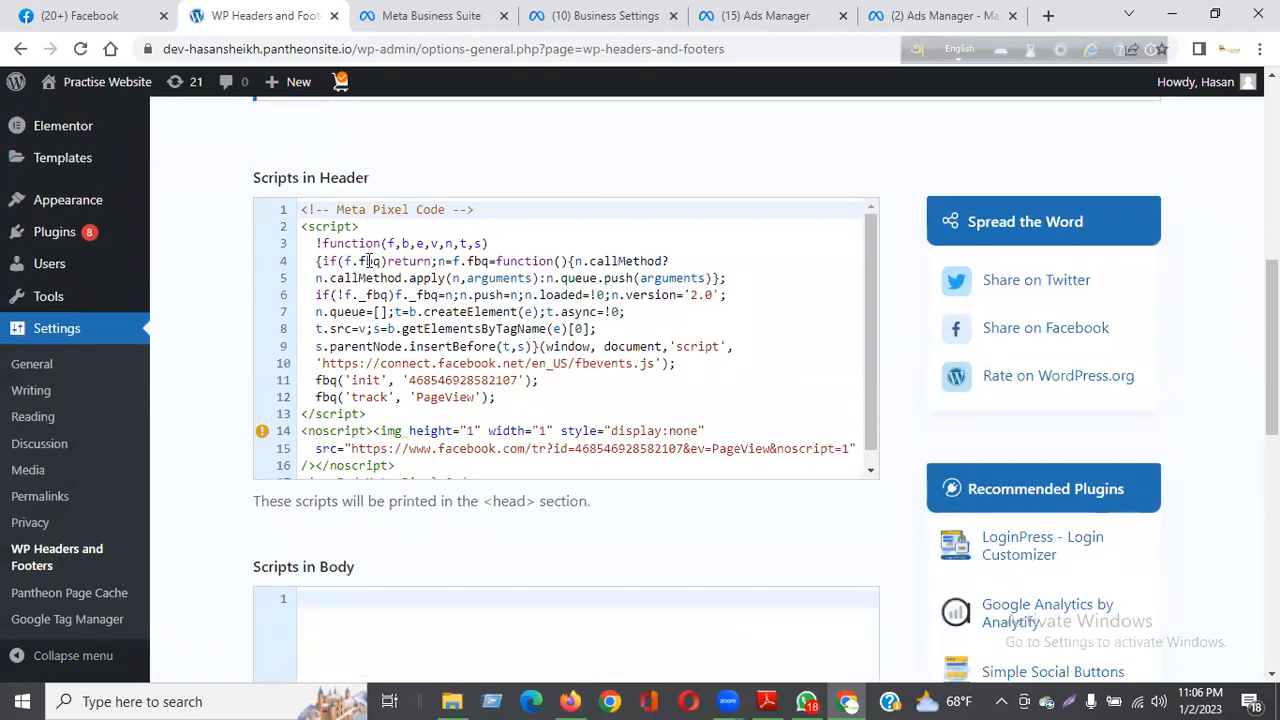
scroll(355, 260, up, 6)
scroll(400, 345, down, 5)
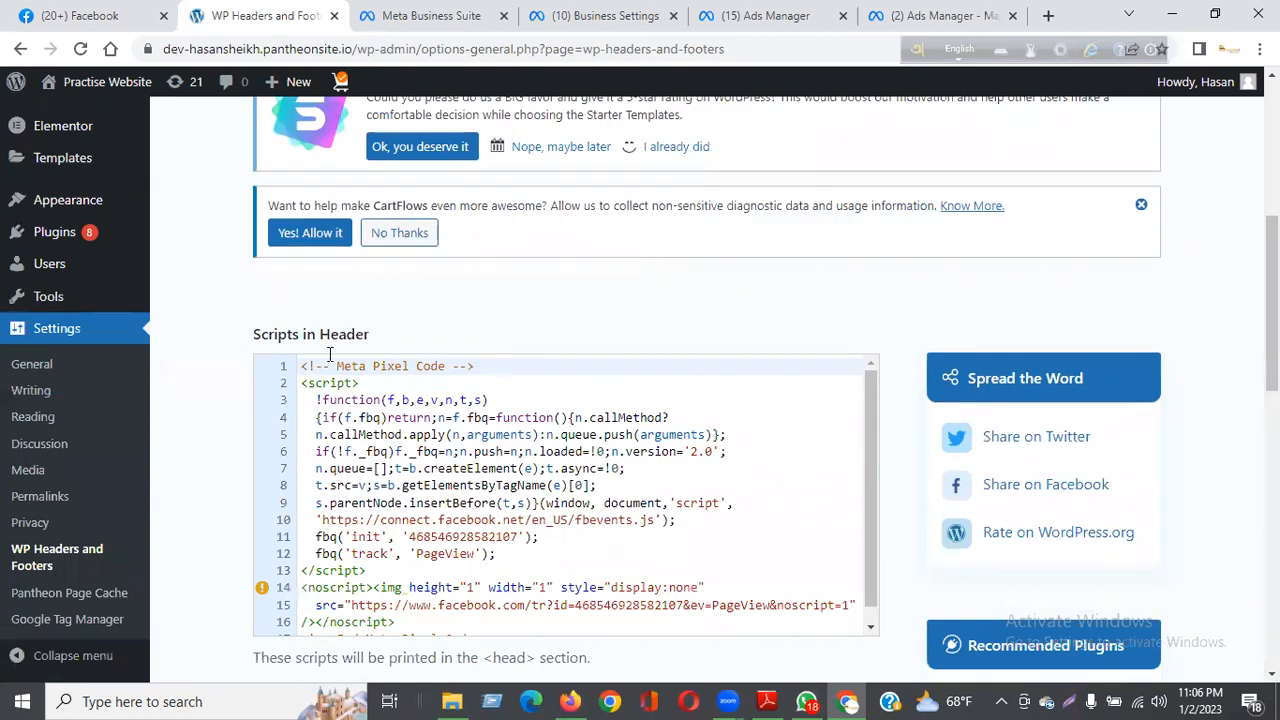
drag(303, 366, 984, 368)
scroll(934, 290, down, 2)
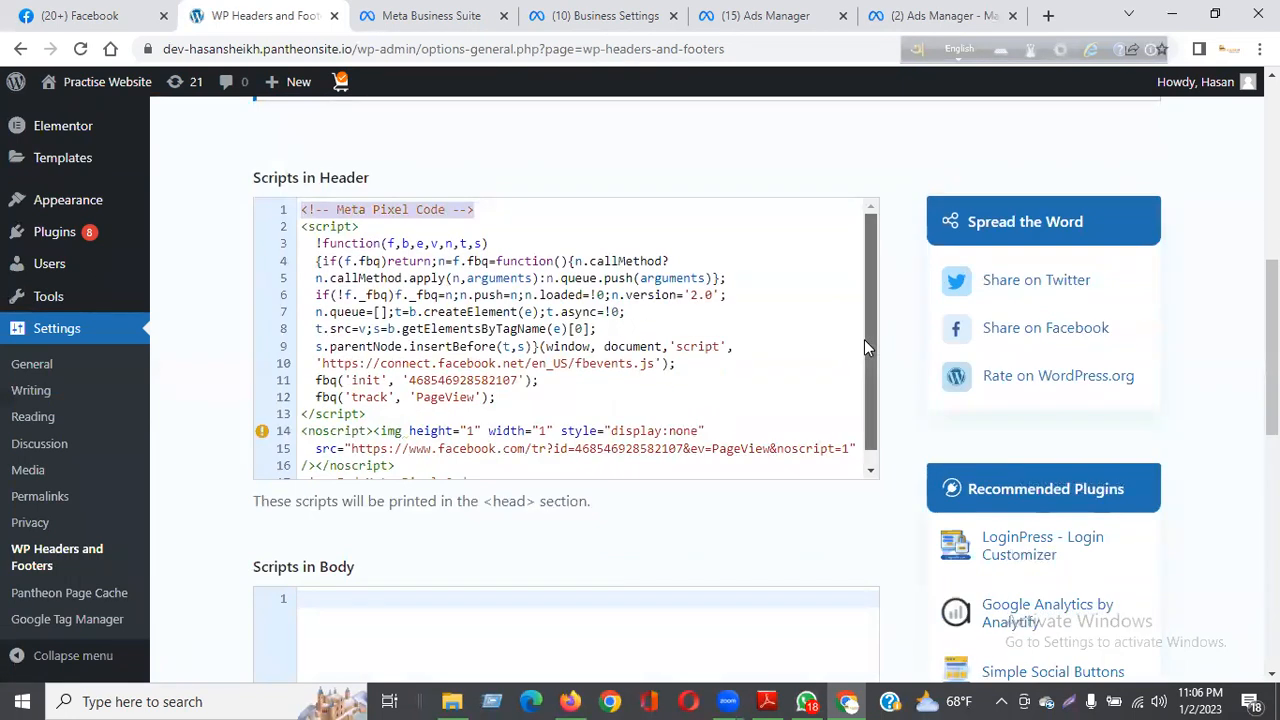
scroll(865, 345, down, 1)
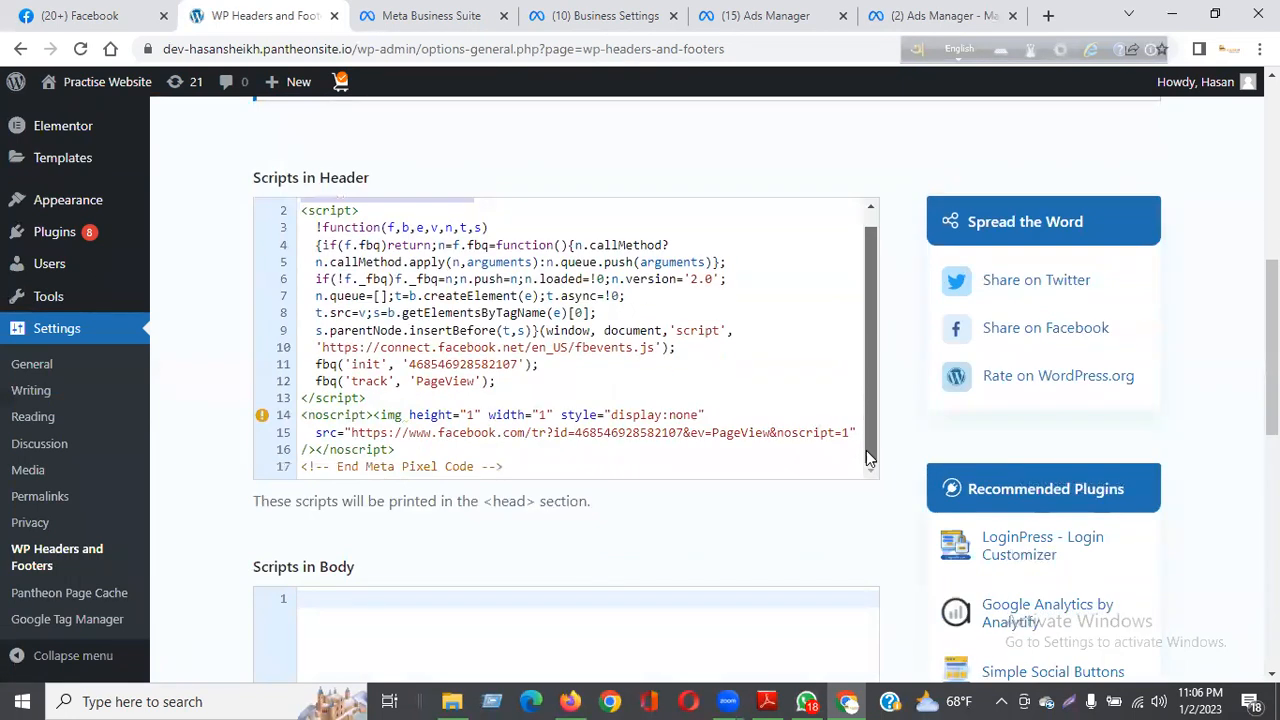
click(534, 463)
key(Return)
key(Return)
key(Return)
key(Return)
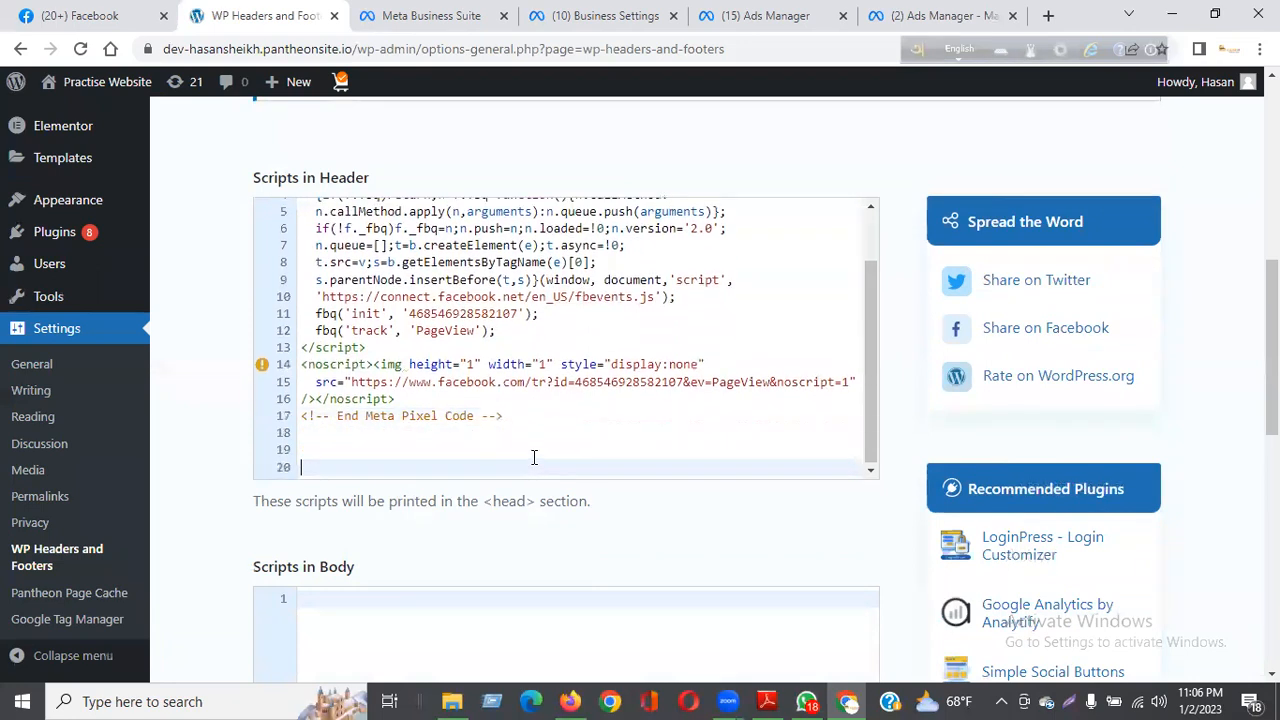
click(307, 440)
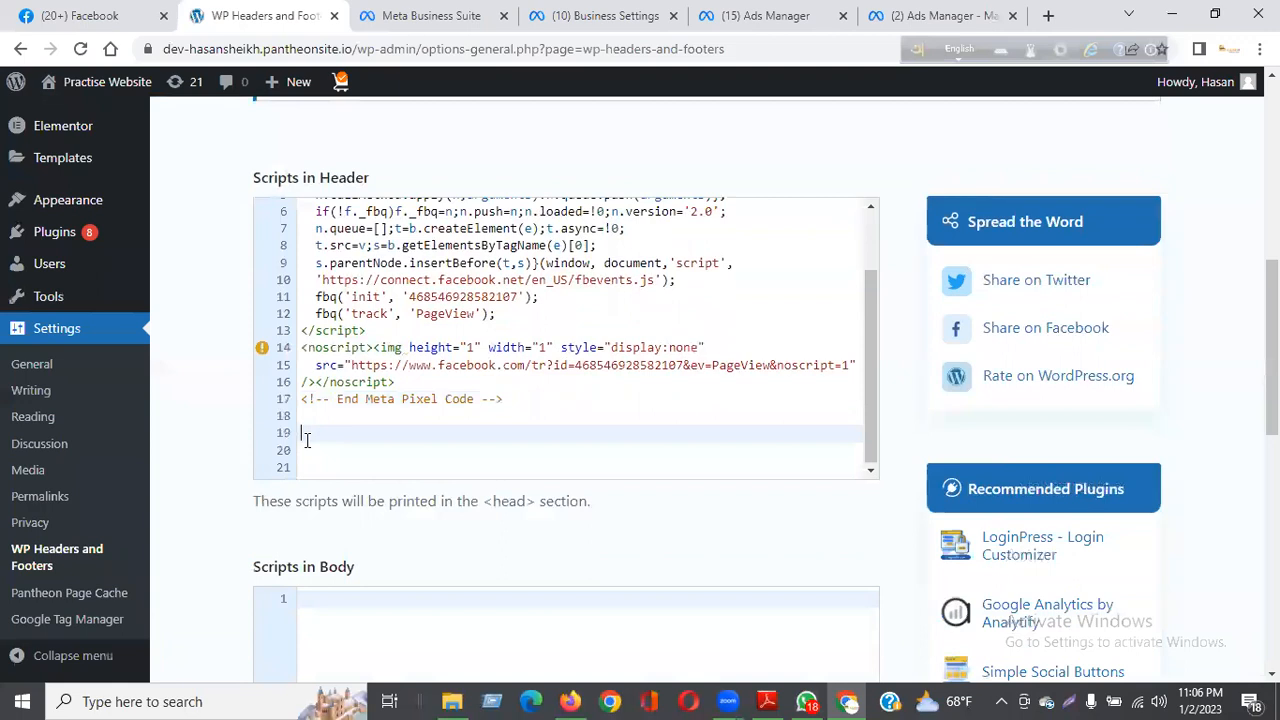
key(ctrl+v)
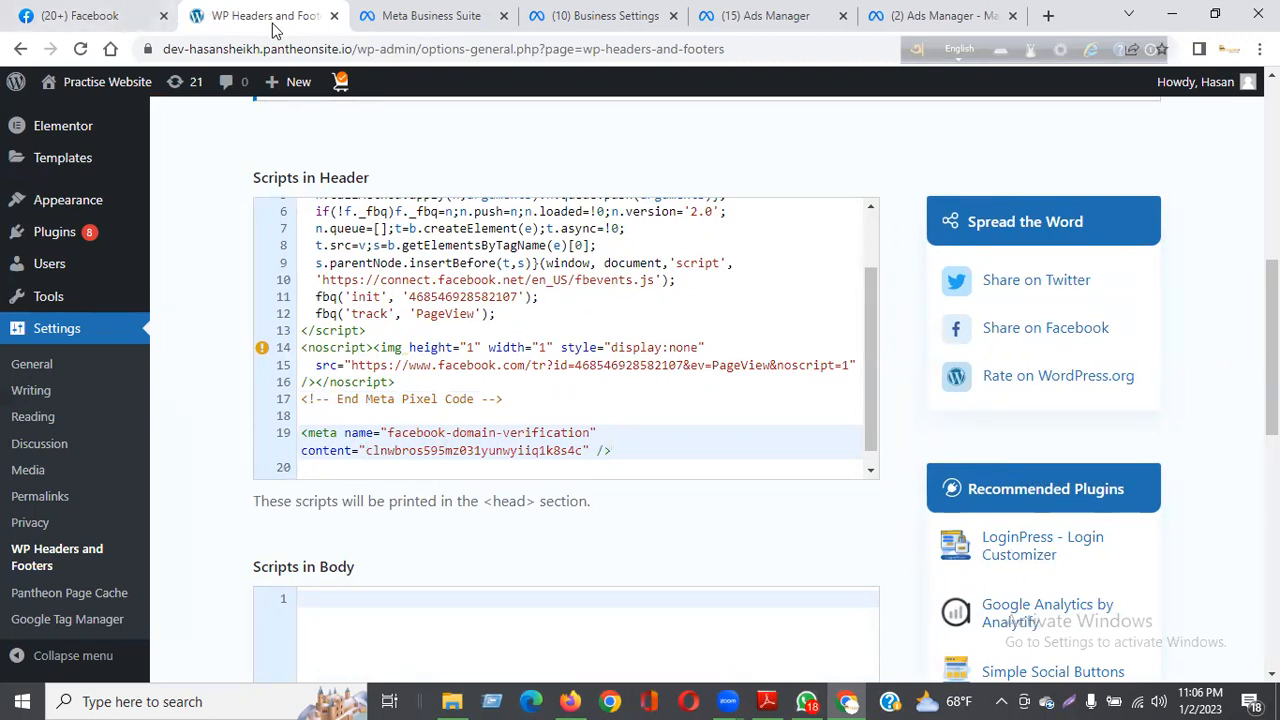
Step: Recheck the domain's verification instructions in Business settings, return to the WordPress script settings and save the changes
click(600, 28)
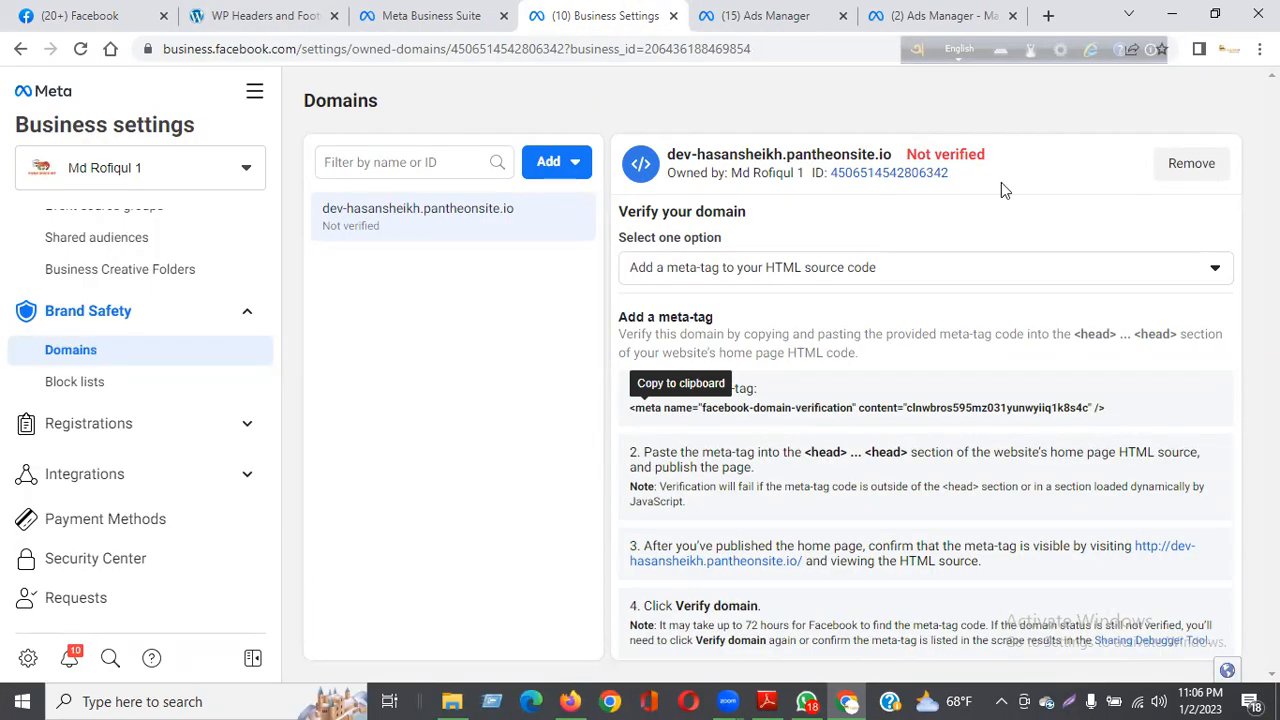
click(265, 15)
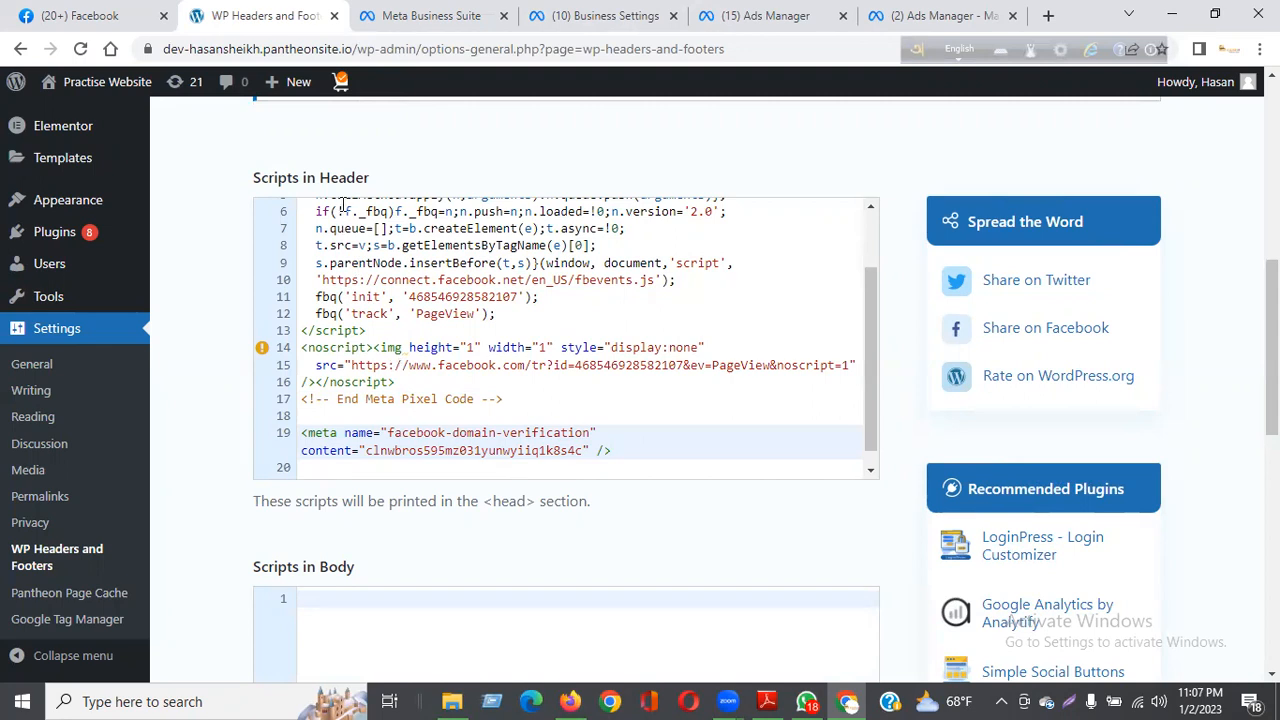
scroll(440, 460, down, 10)
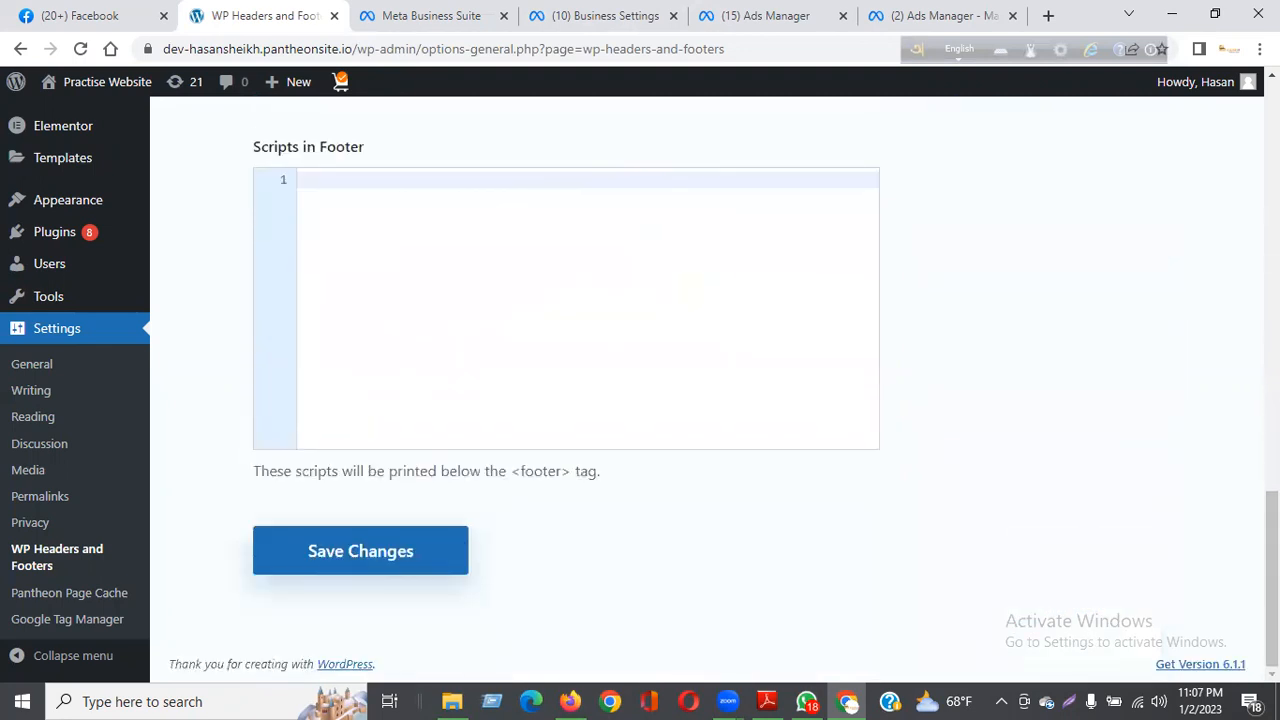
click(383, 558)
Step: Check that the header scripts were saved with the domain verification meta-tag, and reload the settings page
scroll(671, 433, up, 10)
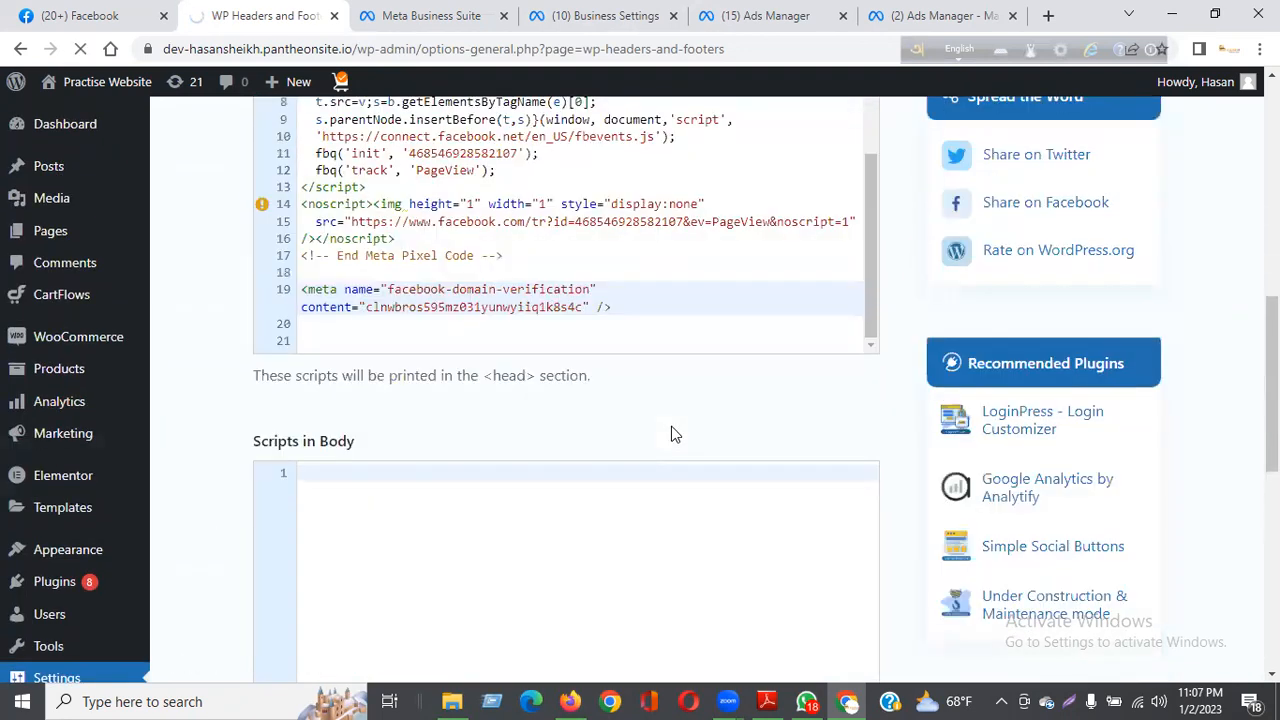
scroll(671, 433, down, 10)
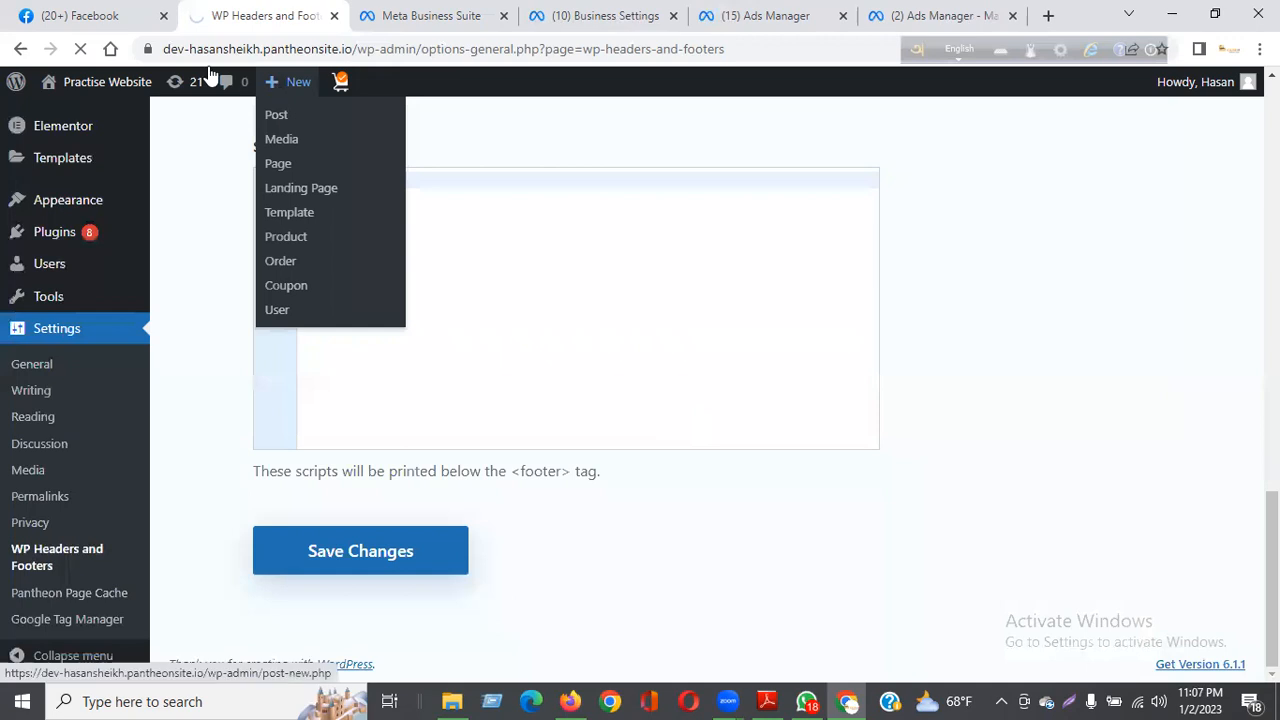
scroll(932, 501, up, 8)
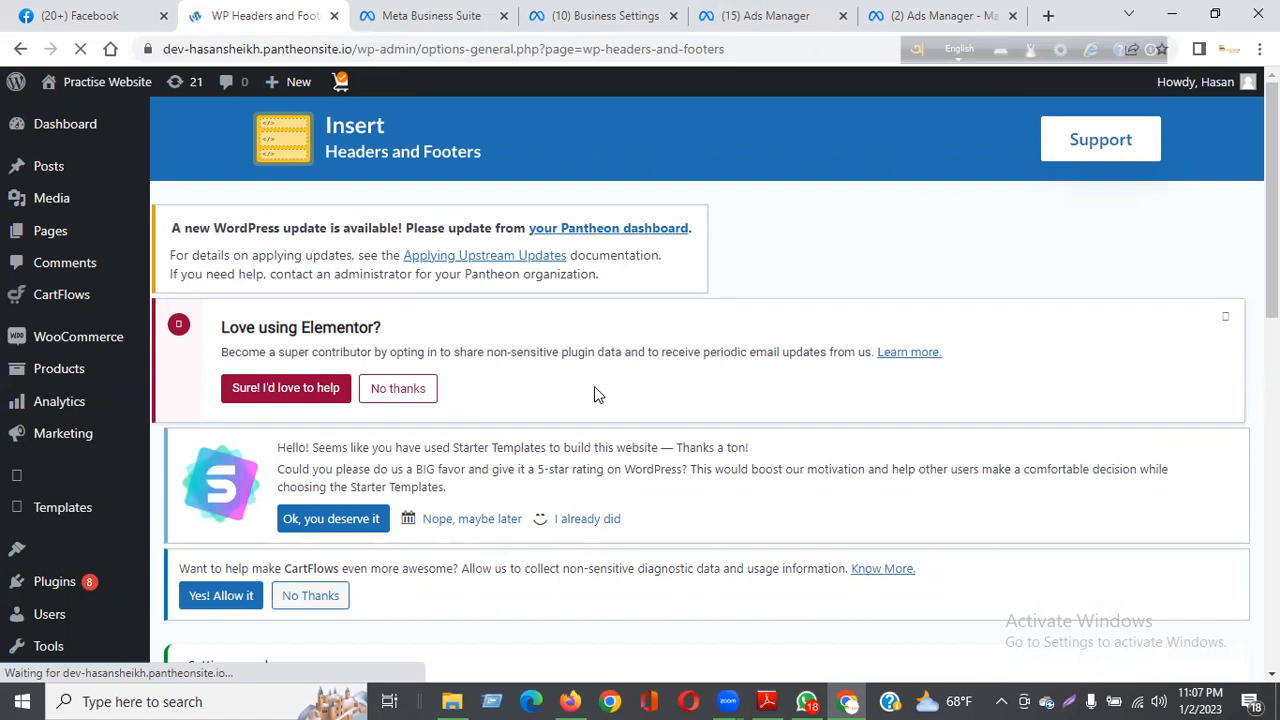
scroll(579, 372, down, 10)
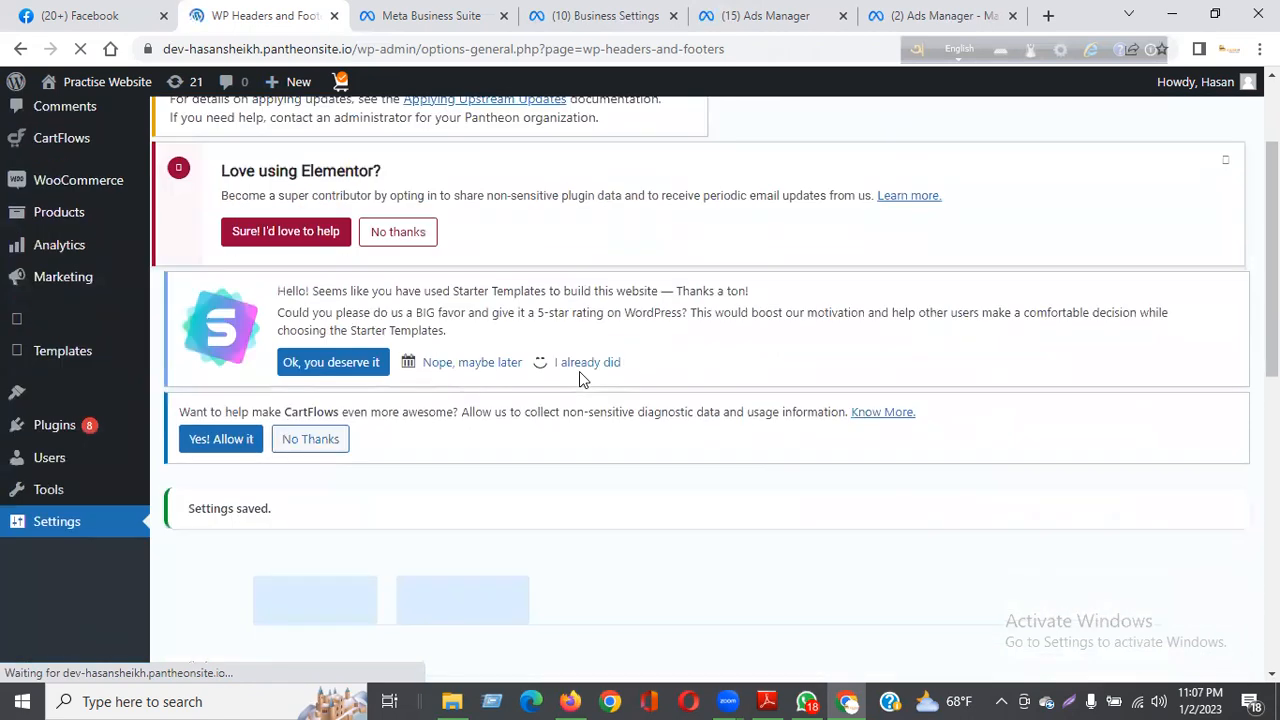
scroll(579, 372, up, 9)
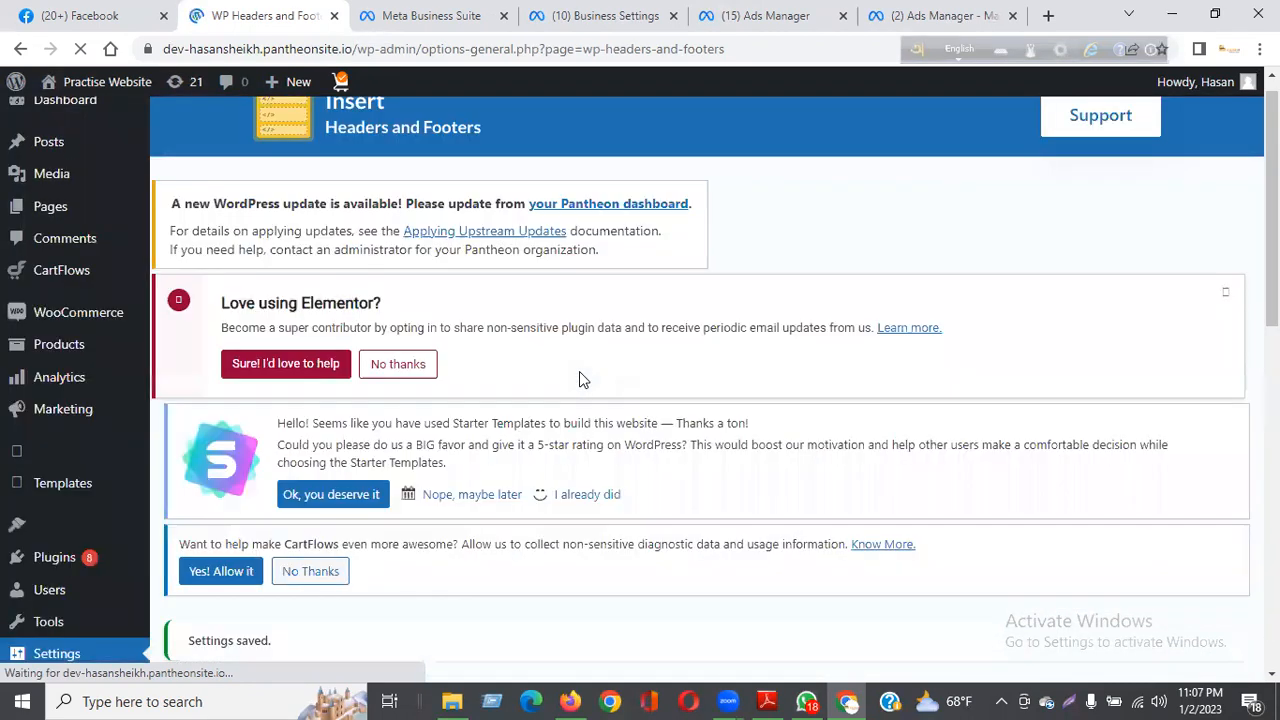
scroll(577, 372, down, 9)
scroll(576, 378, up, 5)
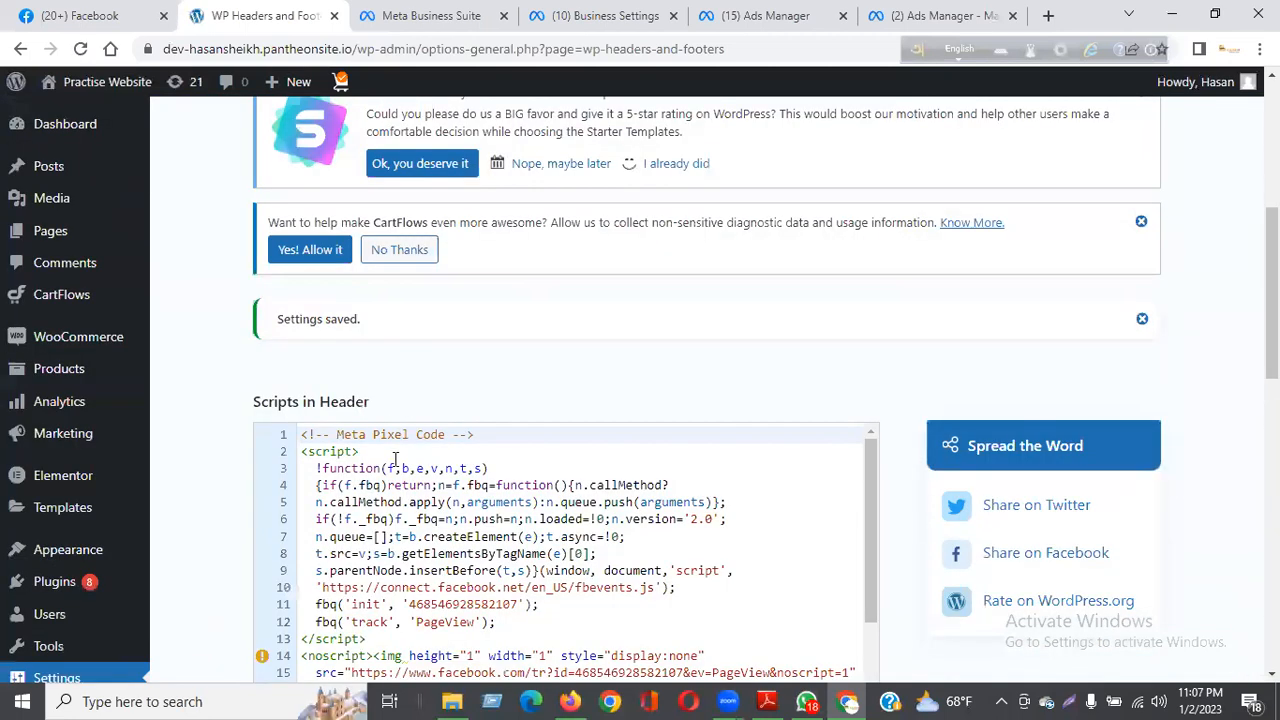
scroll(427, 576, down, 4)
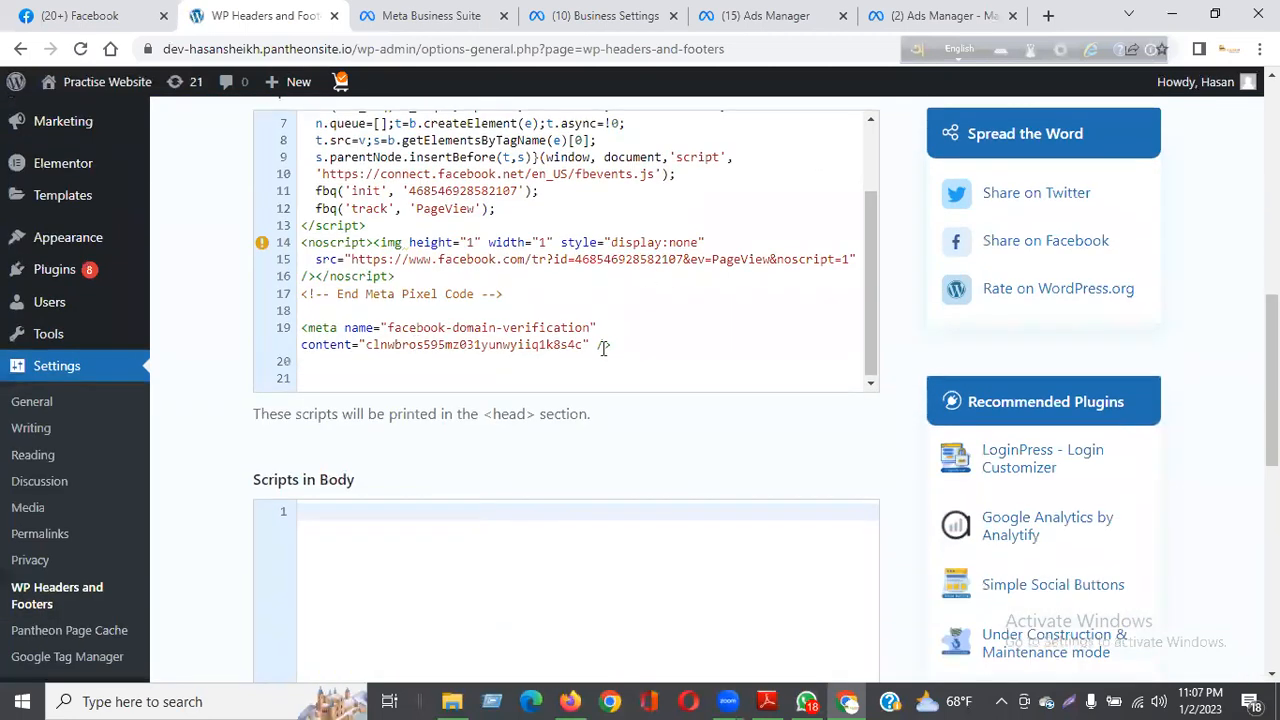
click(79, 50)
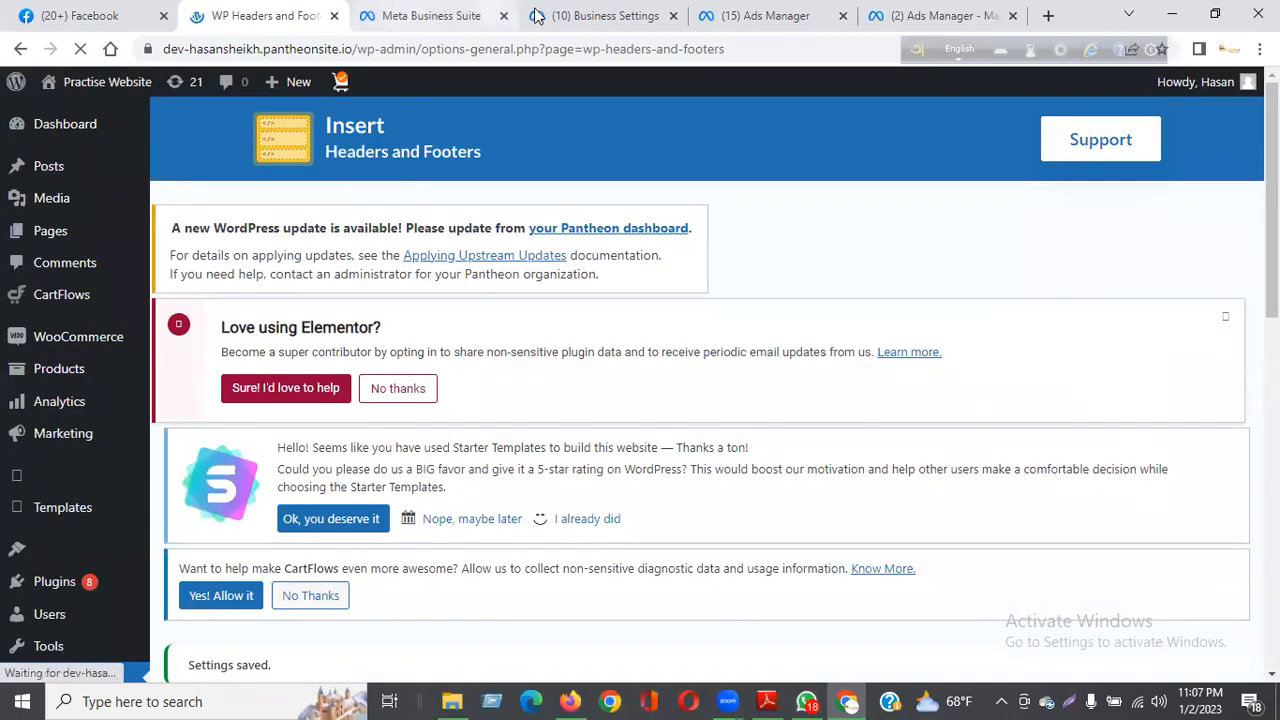
Step: Verify the WordPress site's domain in Business settings using the meta-tag option, and dismiss the confirmation
click(580, 16)
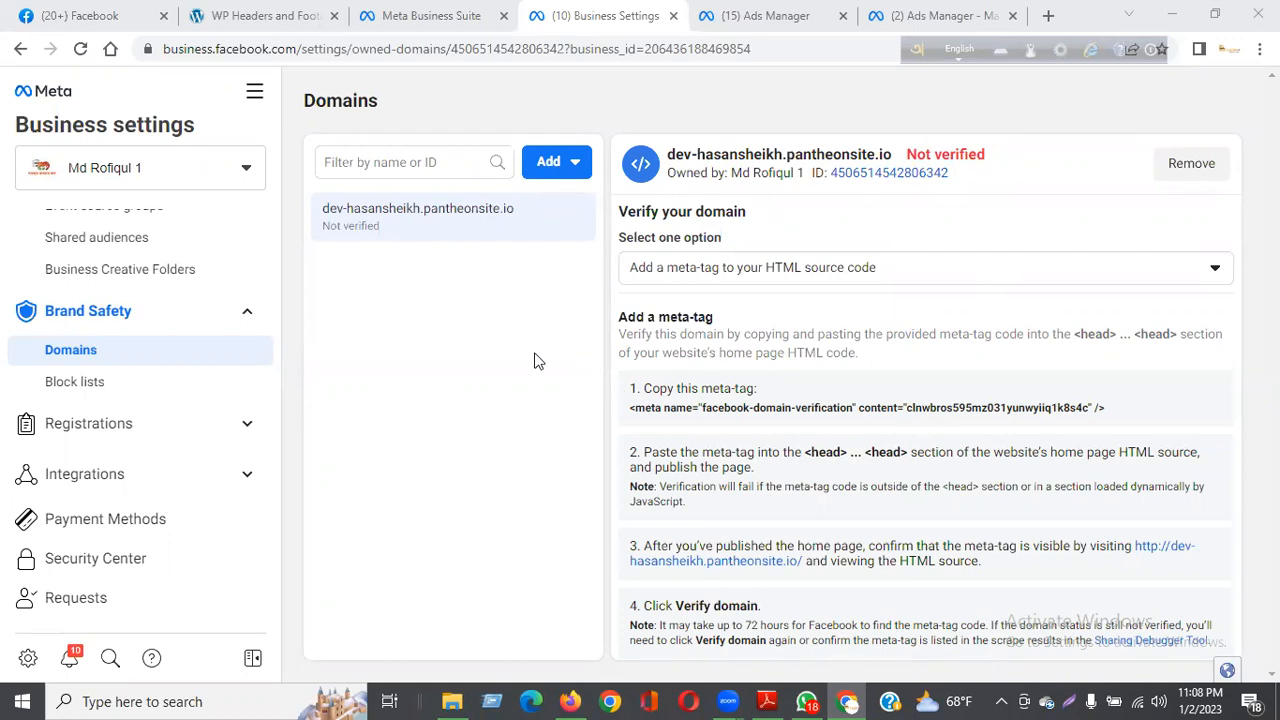
key(ctrl+minus)
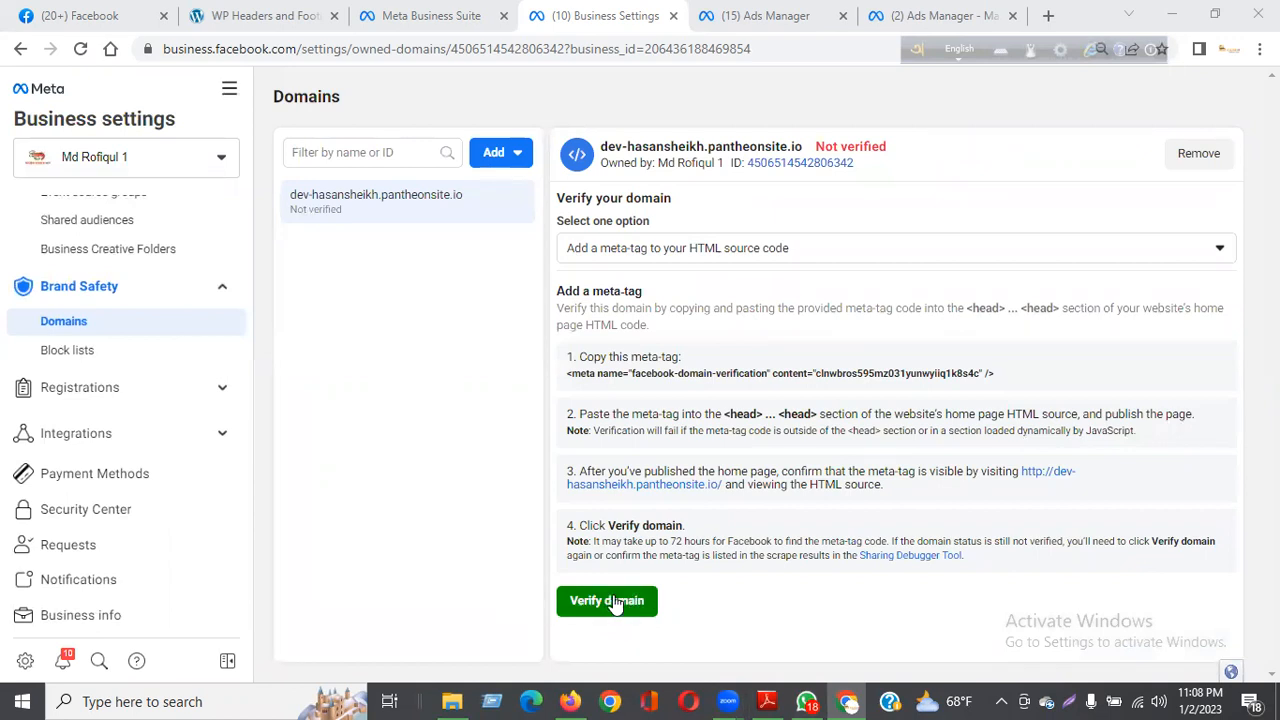
key(ctrl+plus)
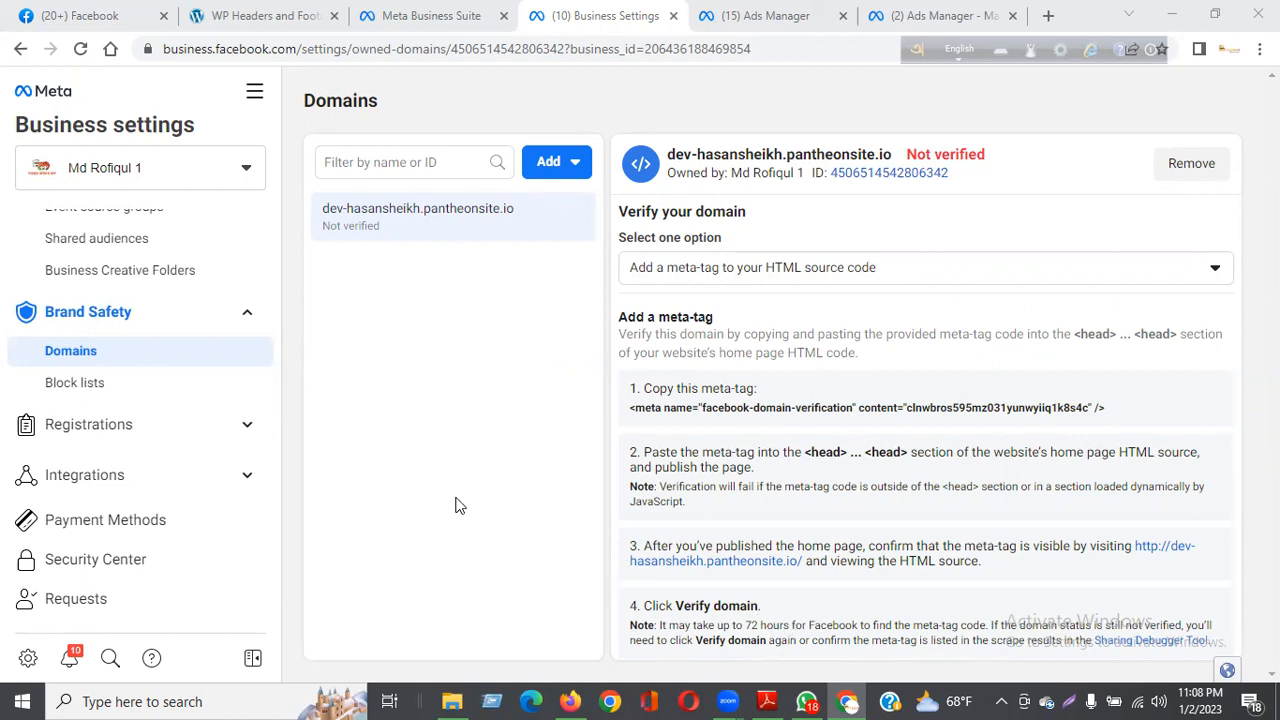
key(ctrl+minus)
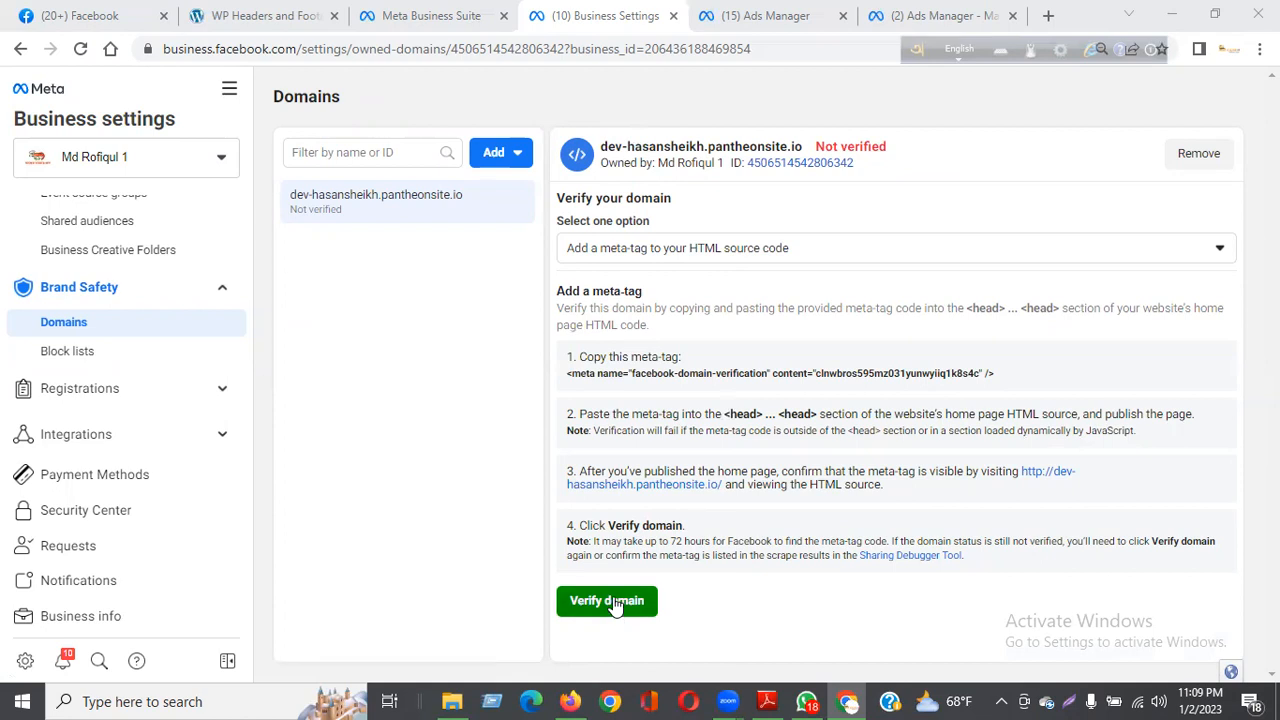
mouse_move(866, 150)
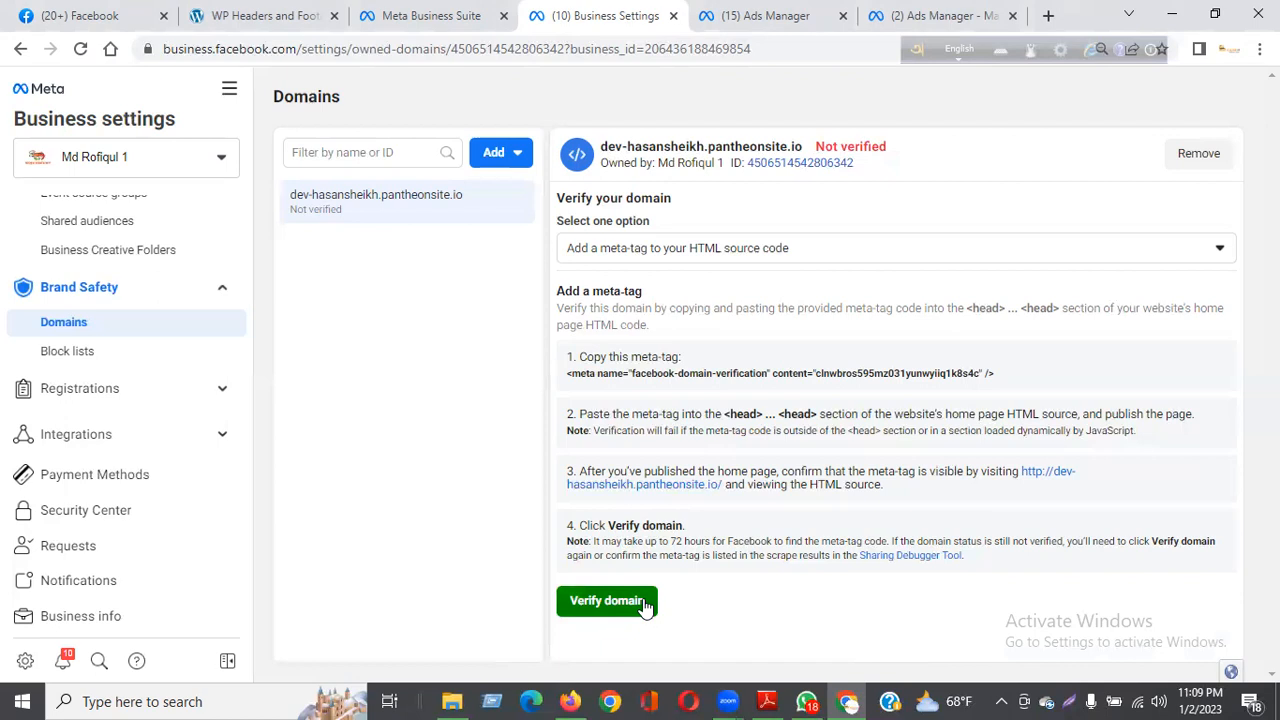
click(588, 606)
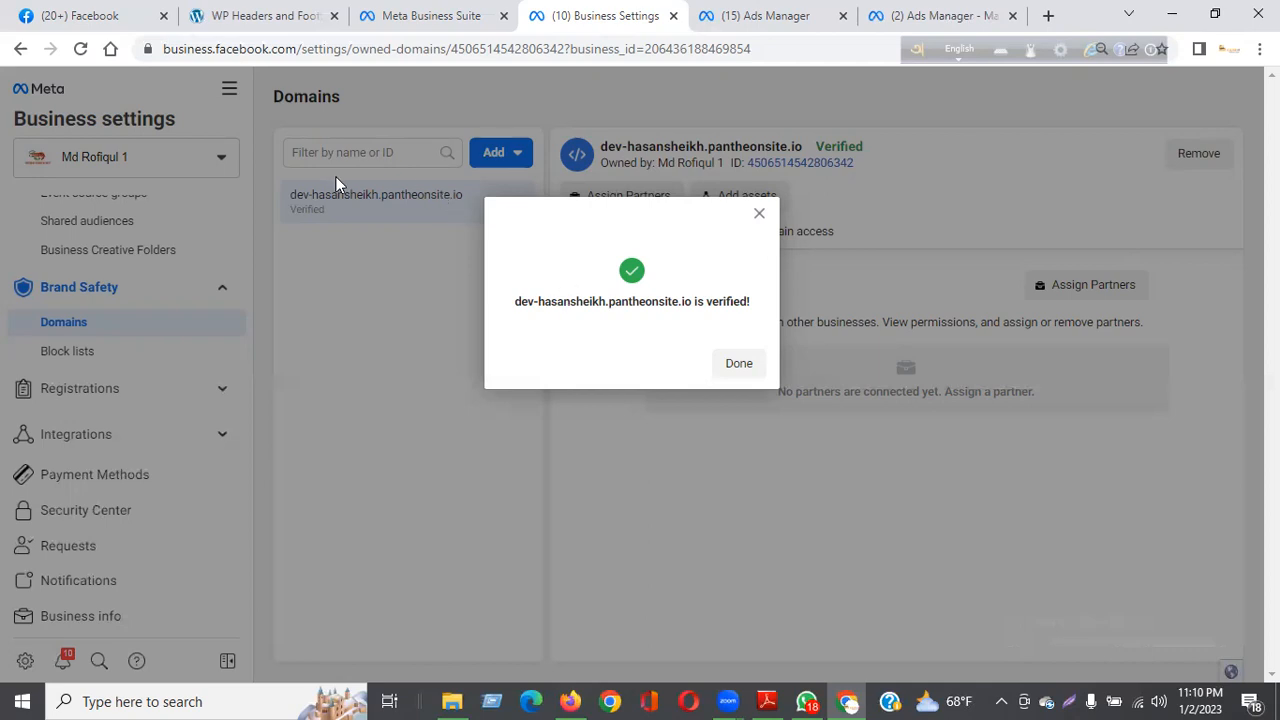
drag(531, 300, 800, 236)
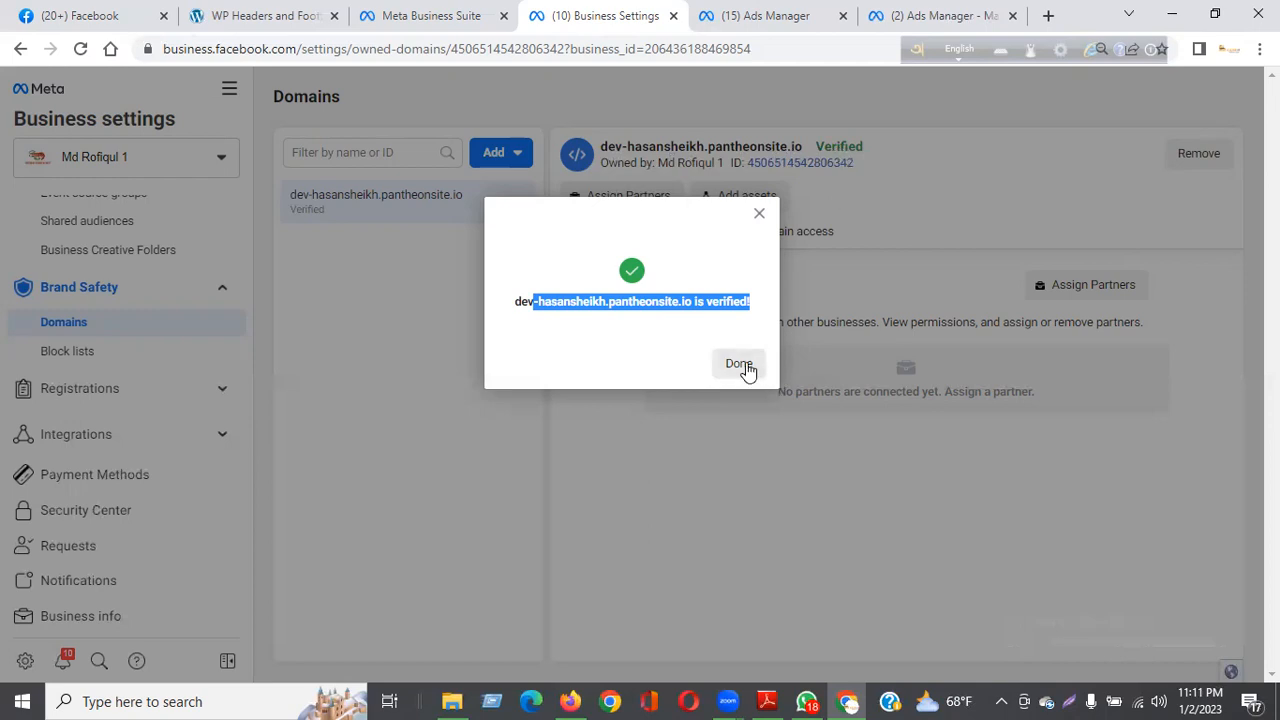
click(746, 366)
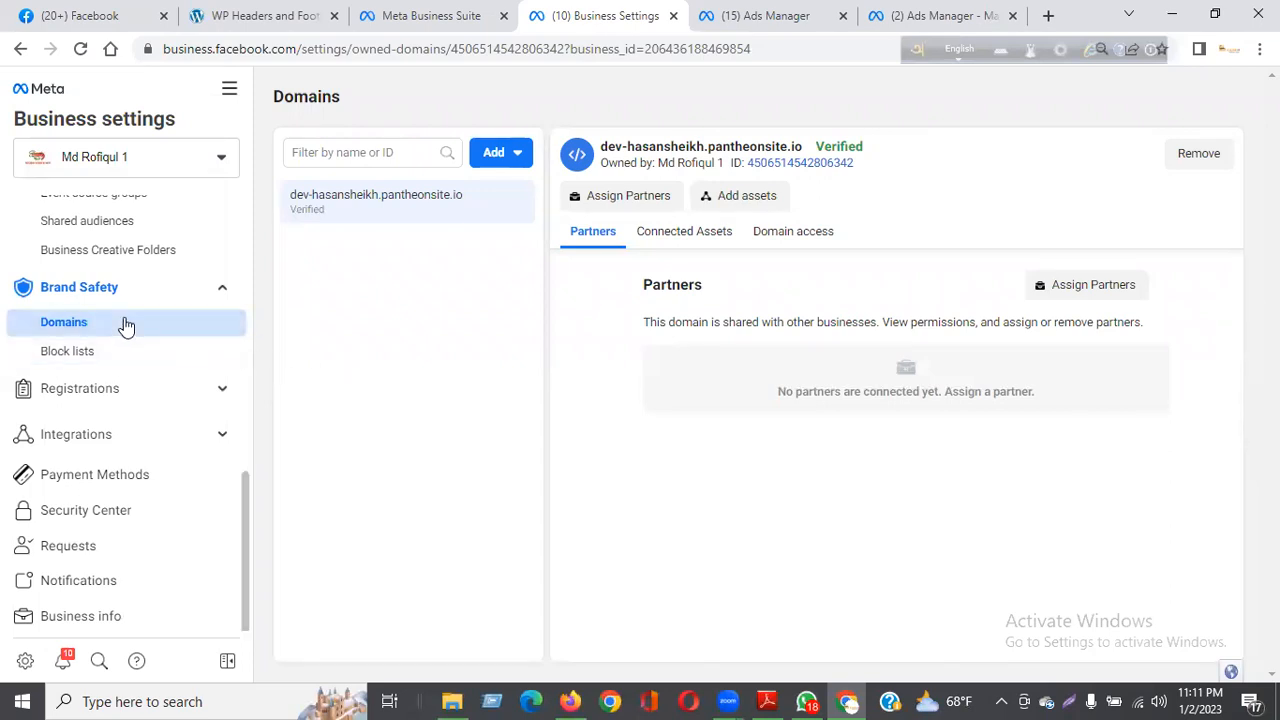
Step: Open the BCIT Test Pixel from the business's data sources in Events Manager and select it
scroll(125, 325, up, 4)
click(88, 398)
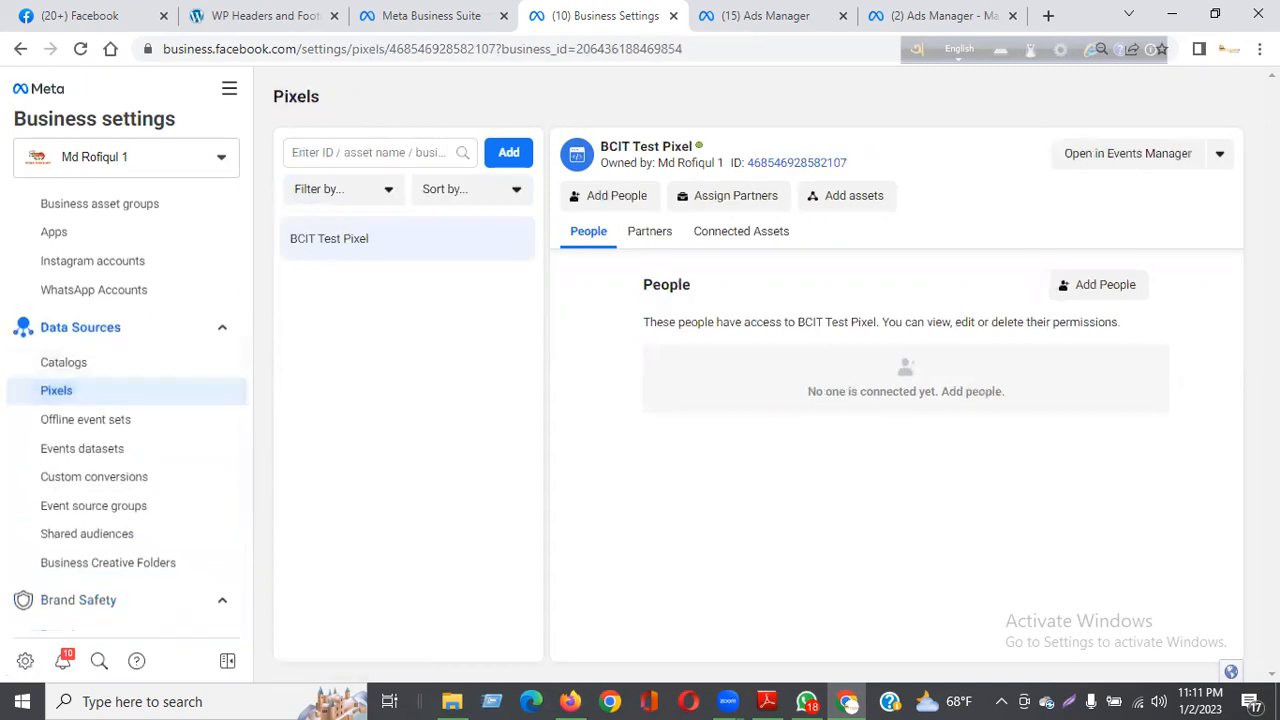
click(1165, 156)
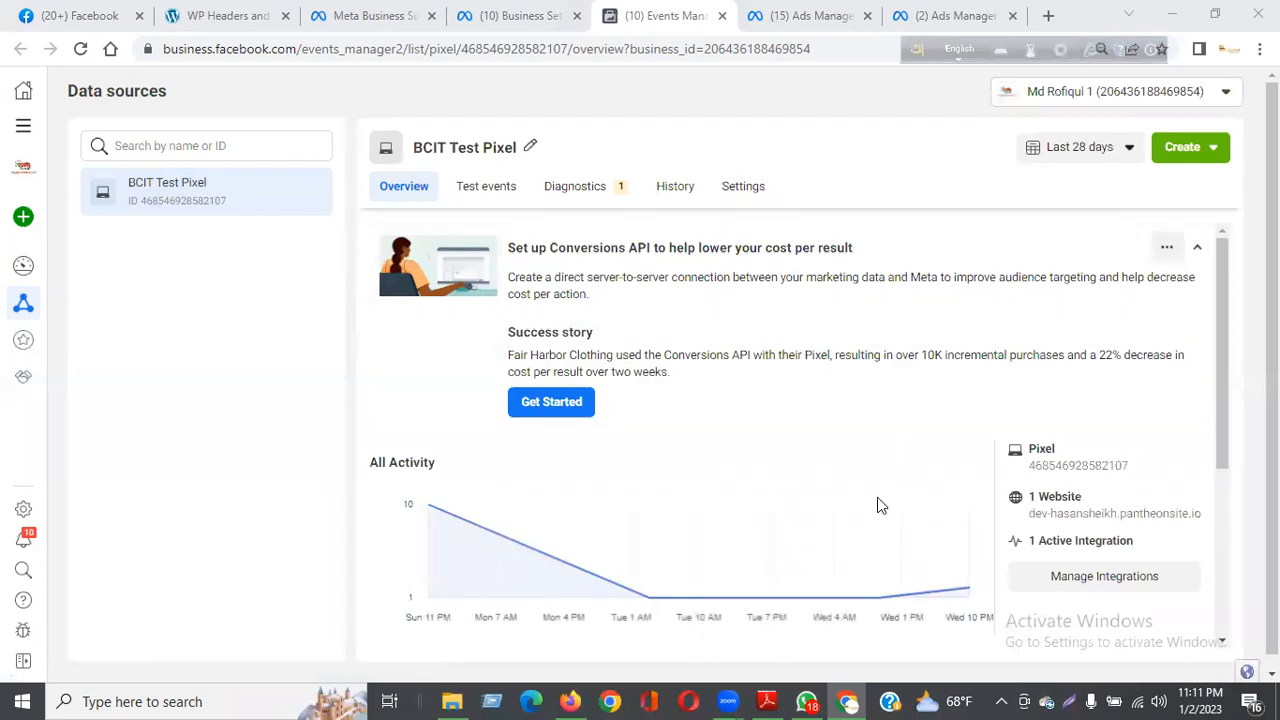
click(131, 200)
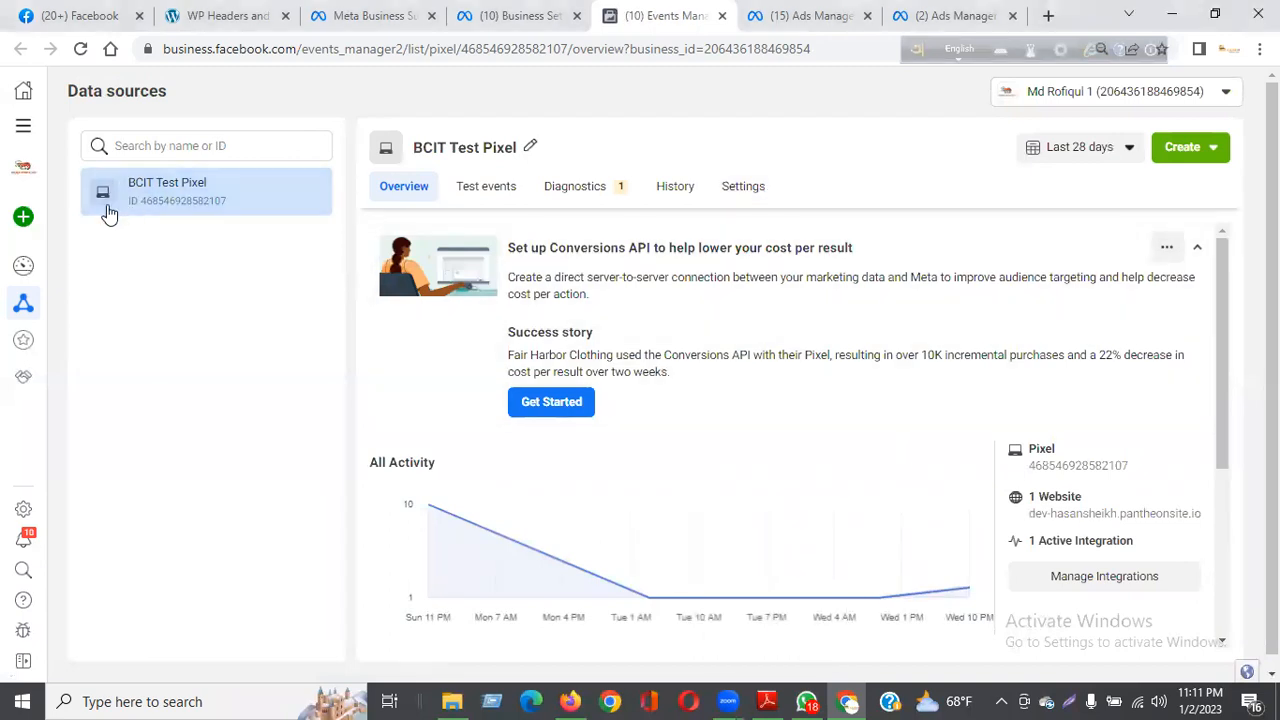
Step: Review the BCIT Test Pixel's activity and received events on its overview
scroll(692, 362, down, 3)
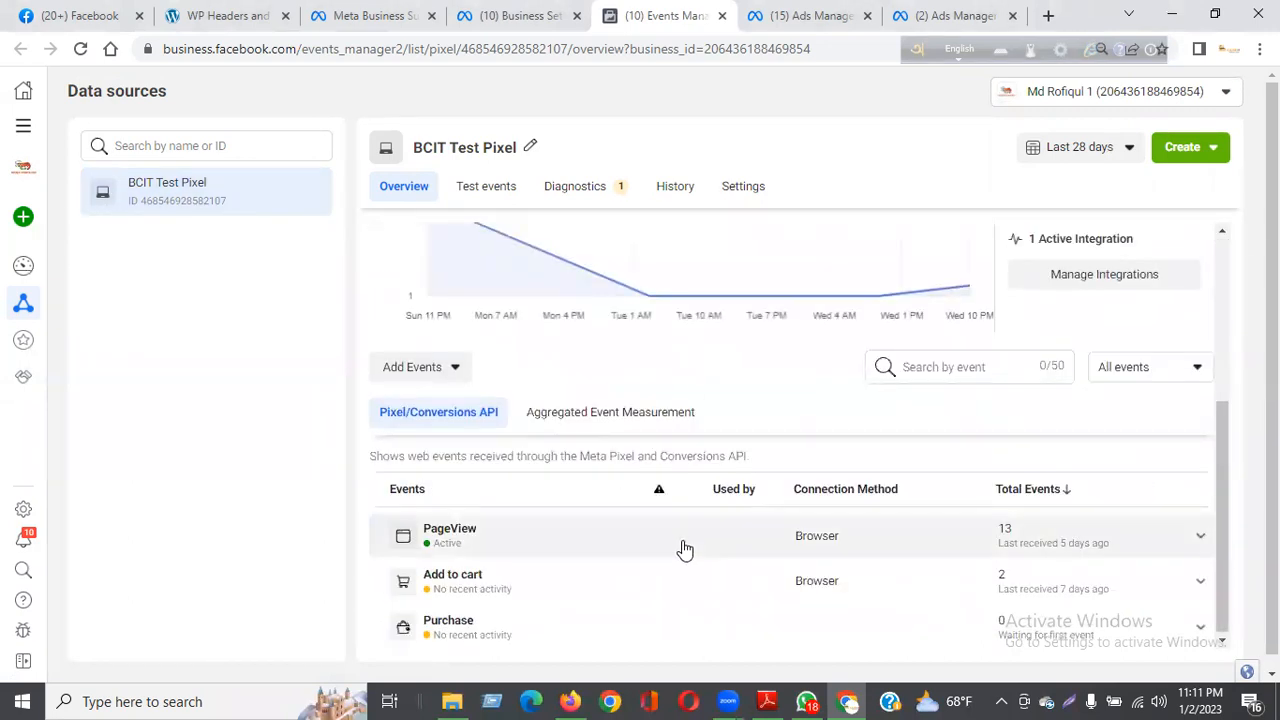
scroll(686, 446, up, 3)
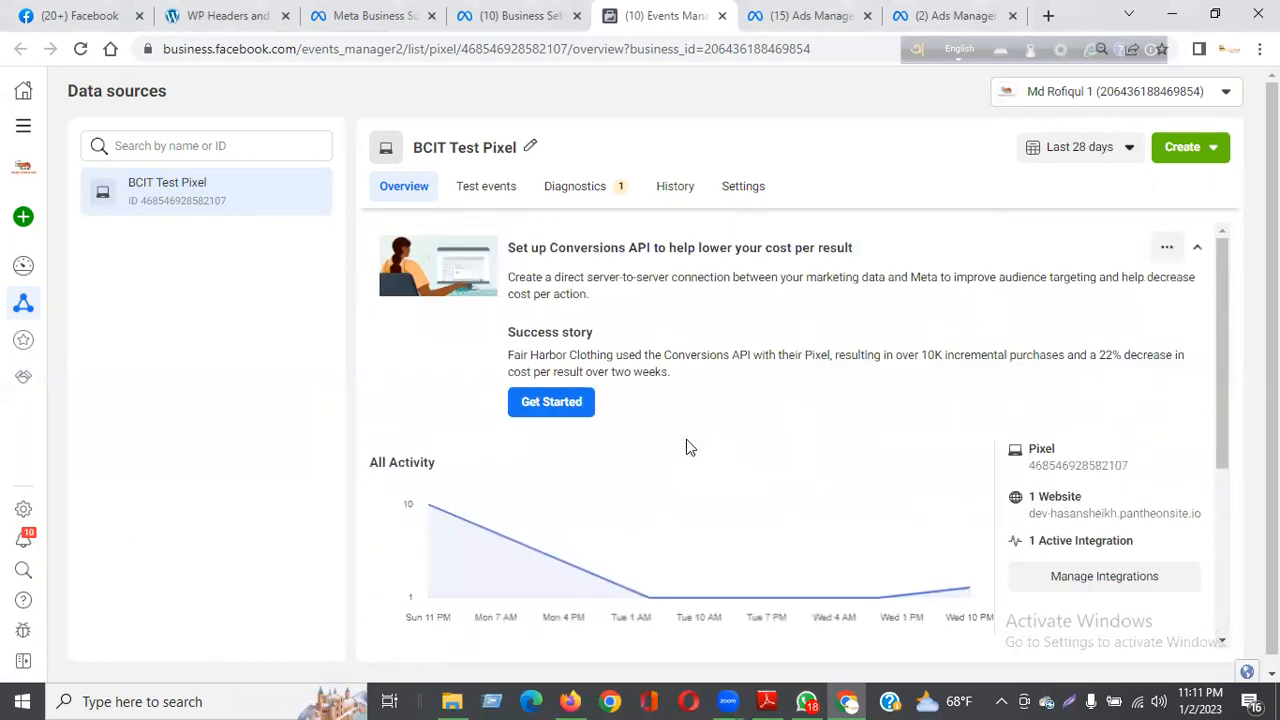
click(162, 201)
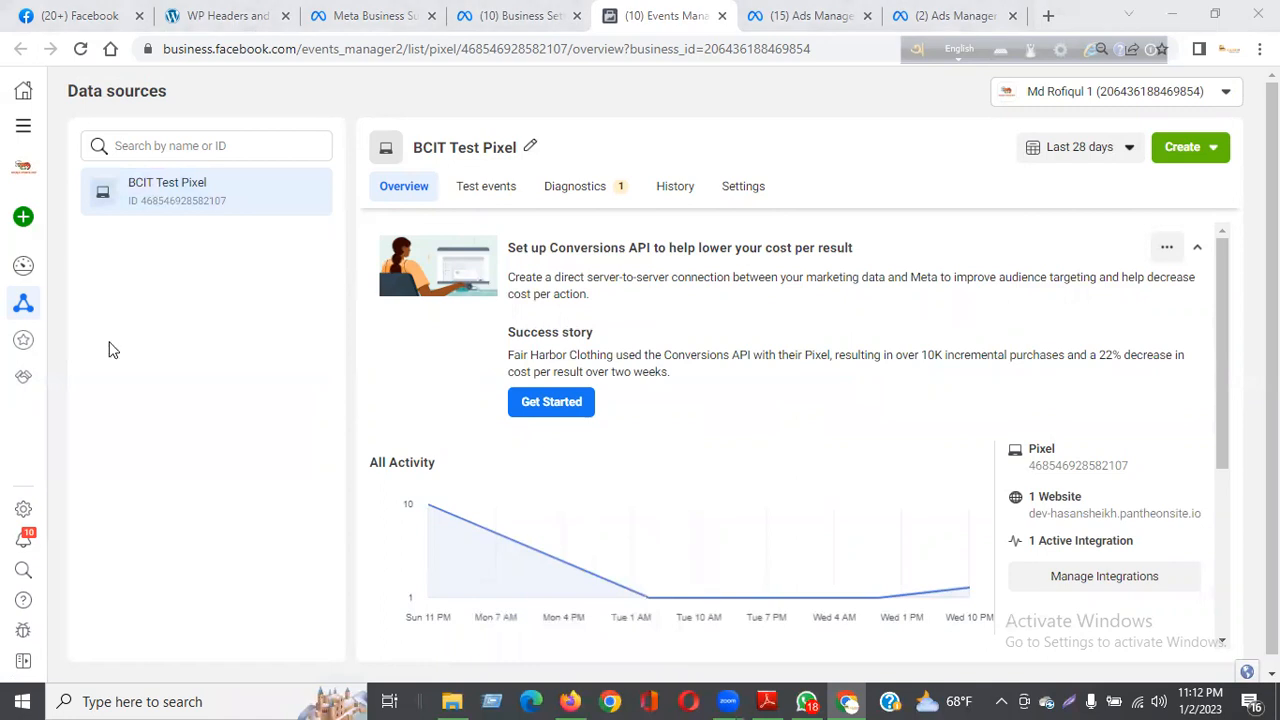
click(171, 191)
scroll(364, 319, down, 1)
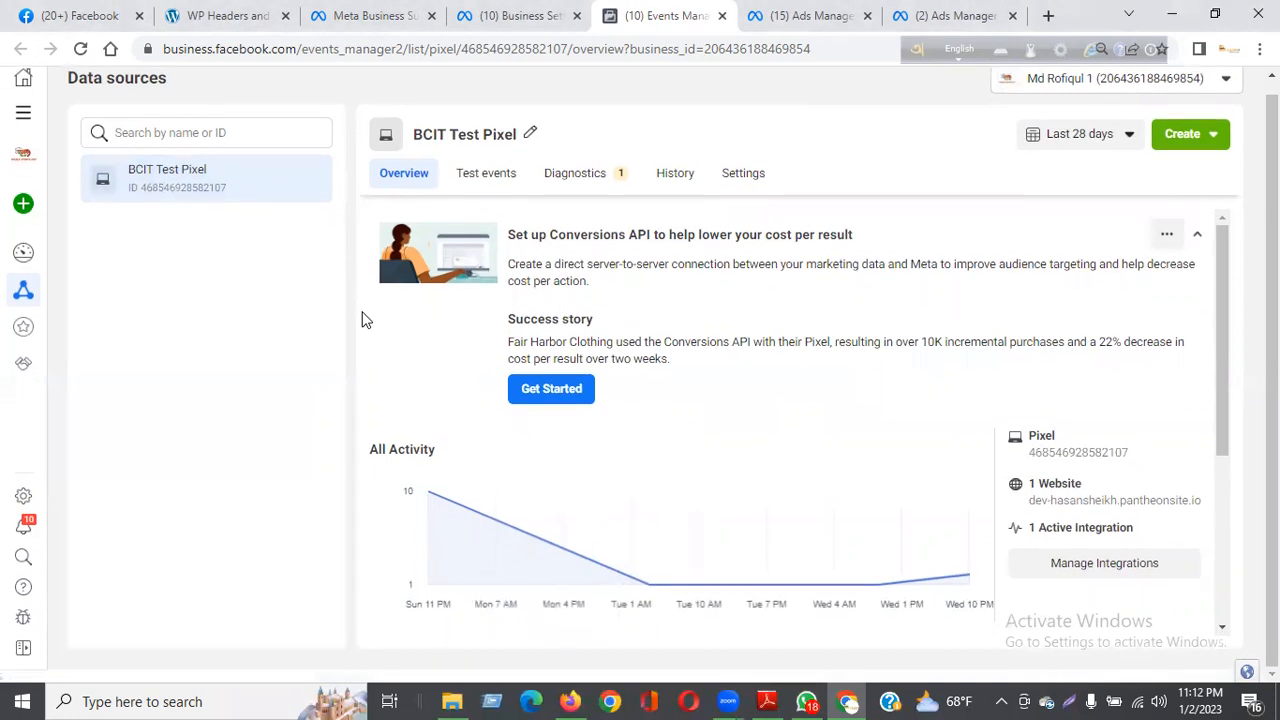
scroll(770, 395, down, 3)
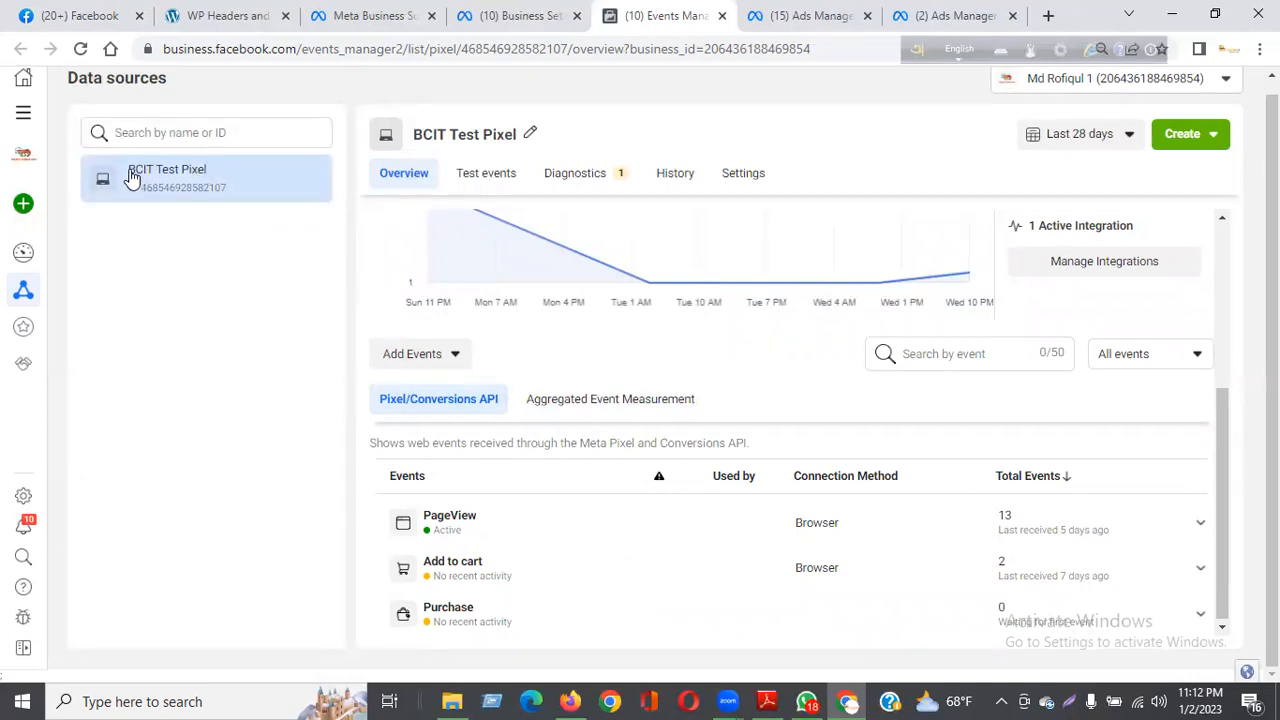
Step: Open the web event configurations from the pixel's Aggregated Event Measurement and expand the verified domain's configured events
click(582, 405)
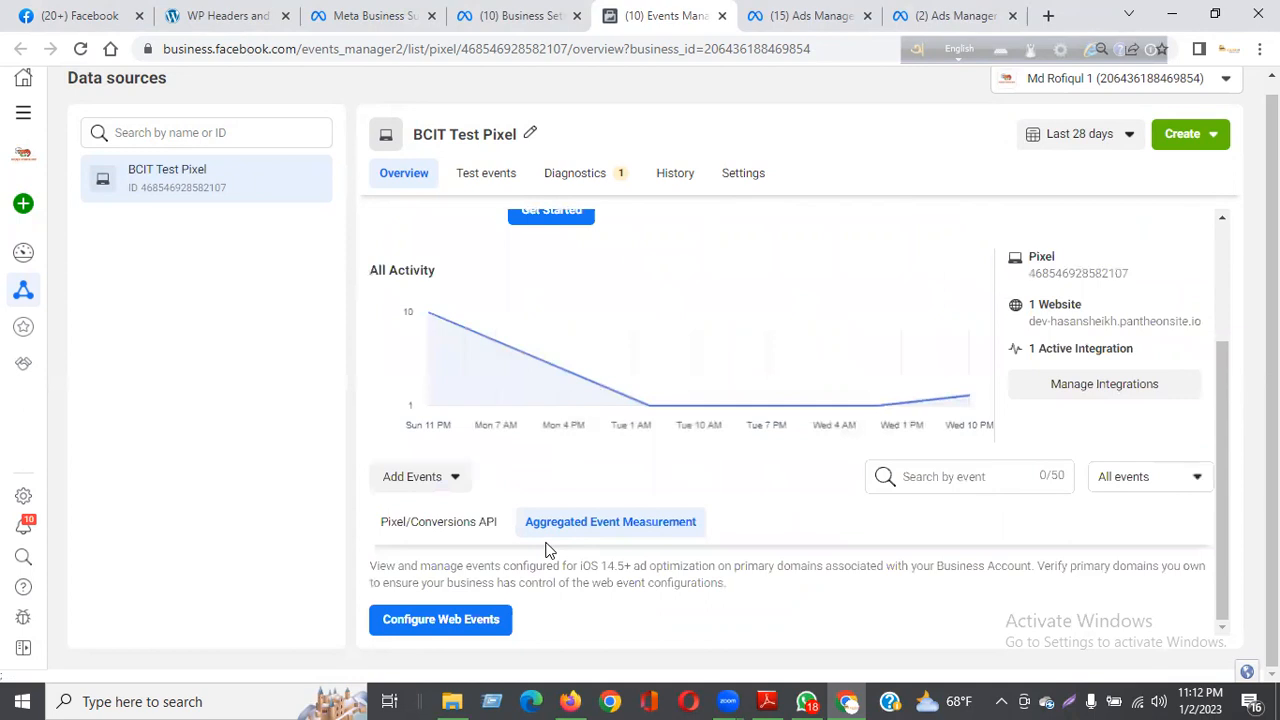
click(432, 622)
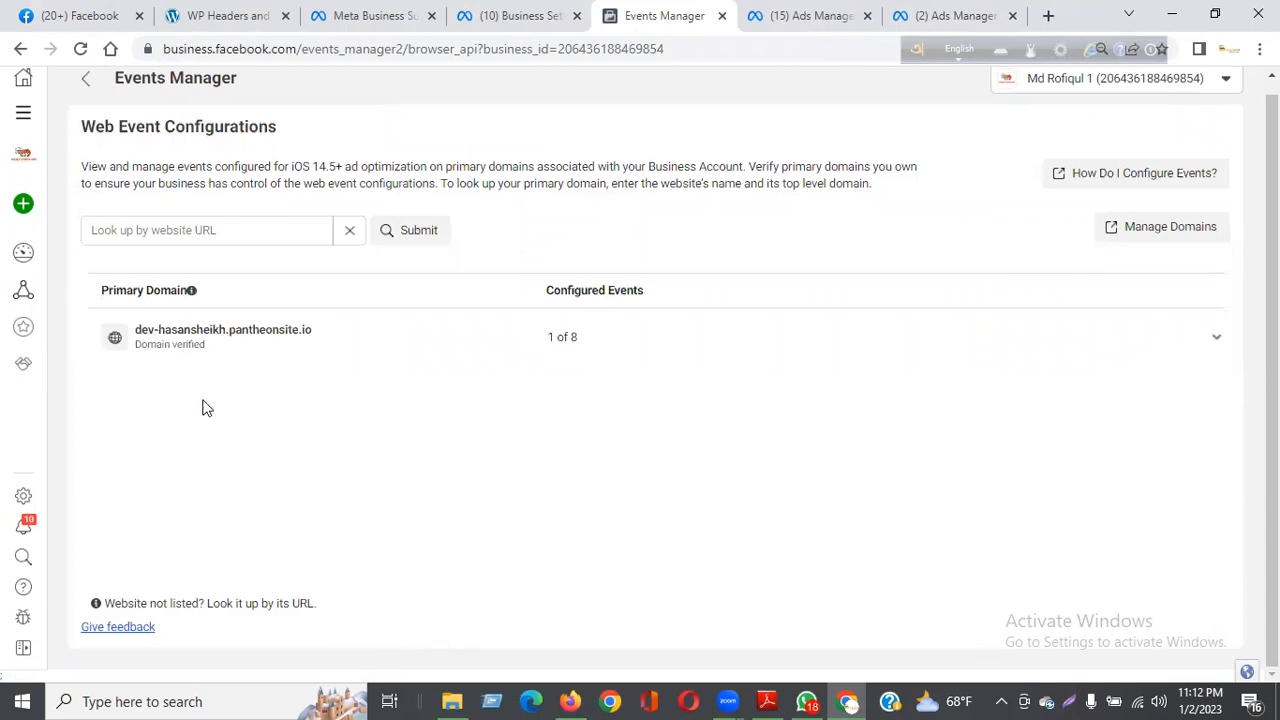
click(172, 352)
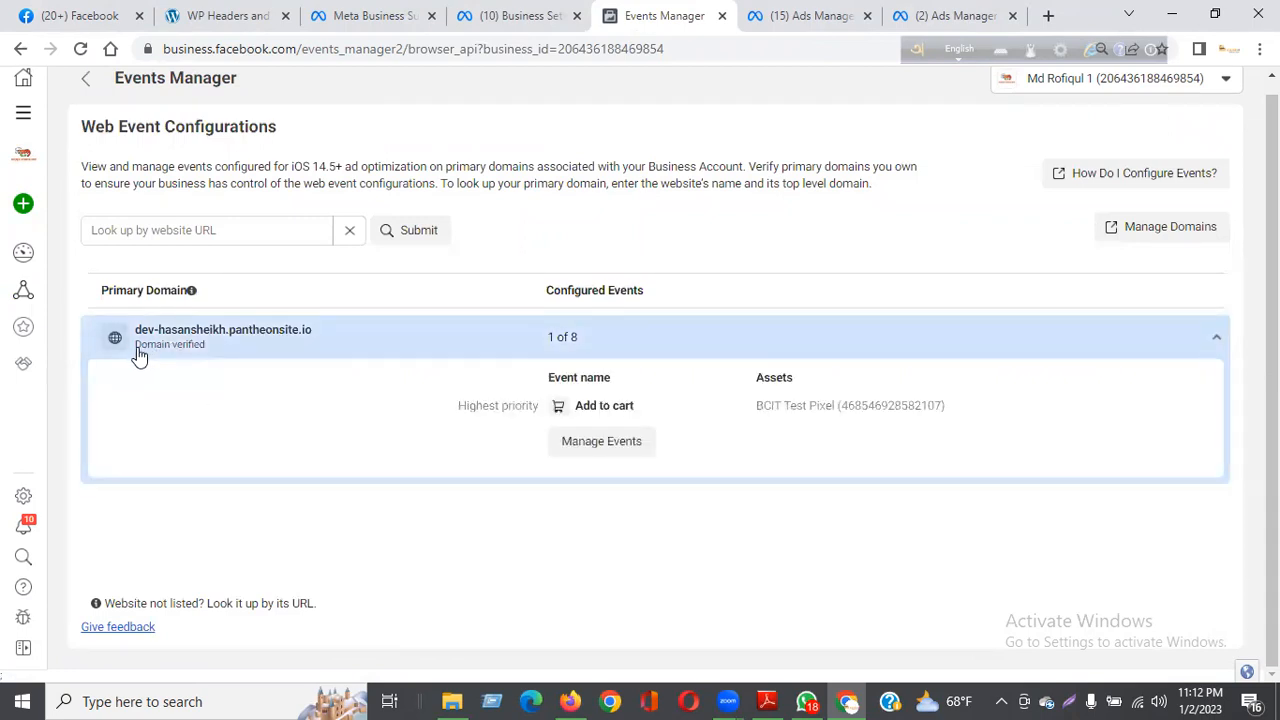
click(192, 359)
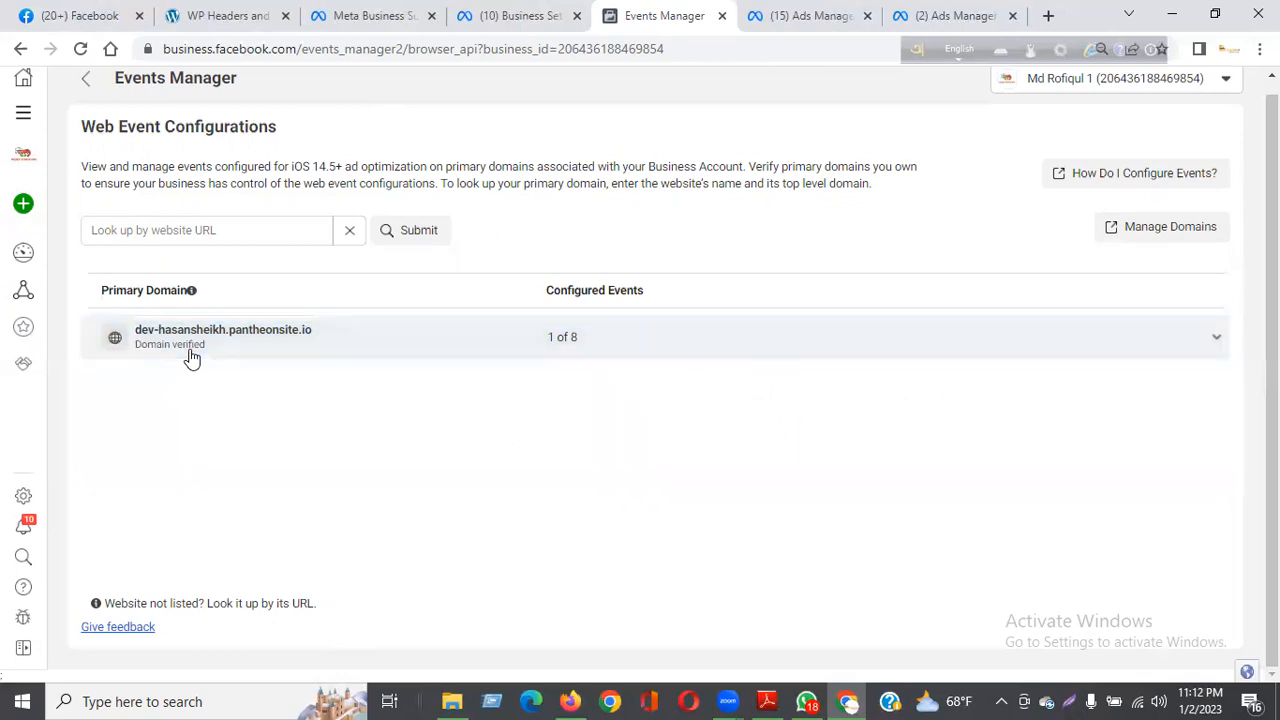
click(192, 359)
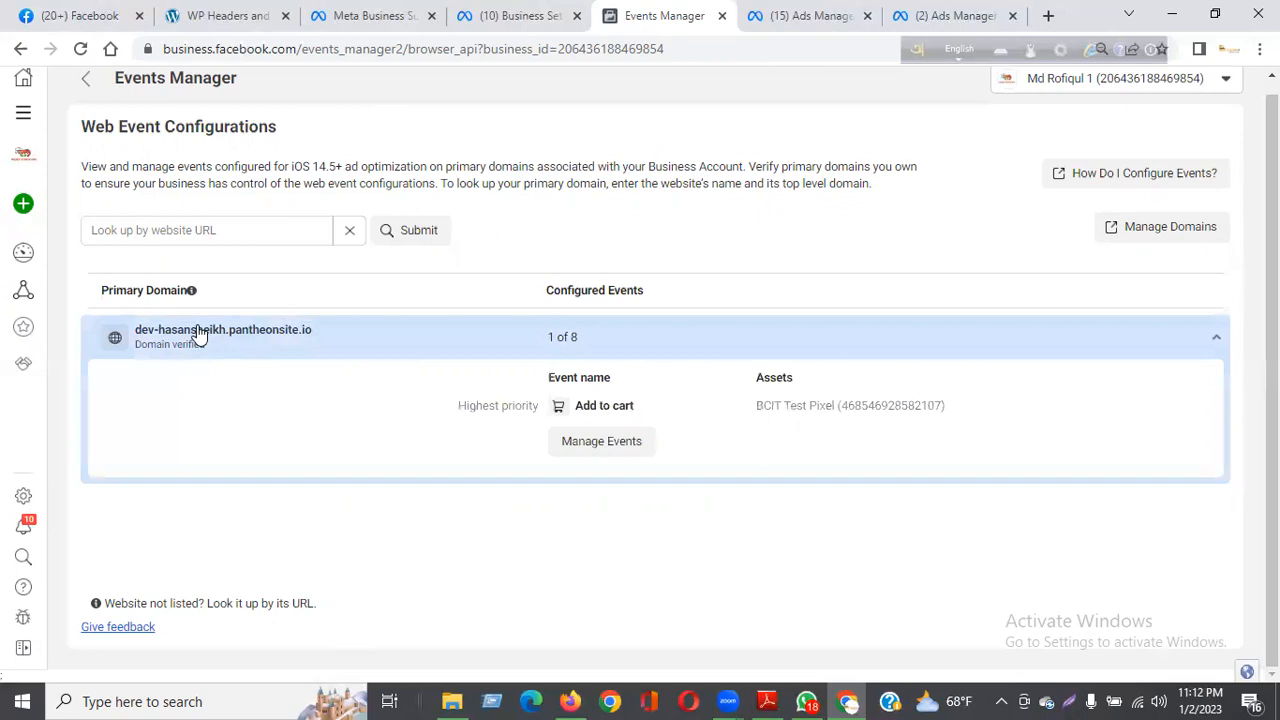
click(187, 345)
click(187, 345)
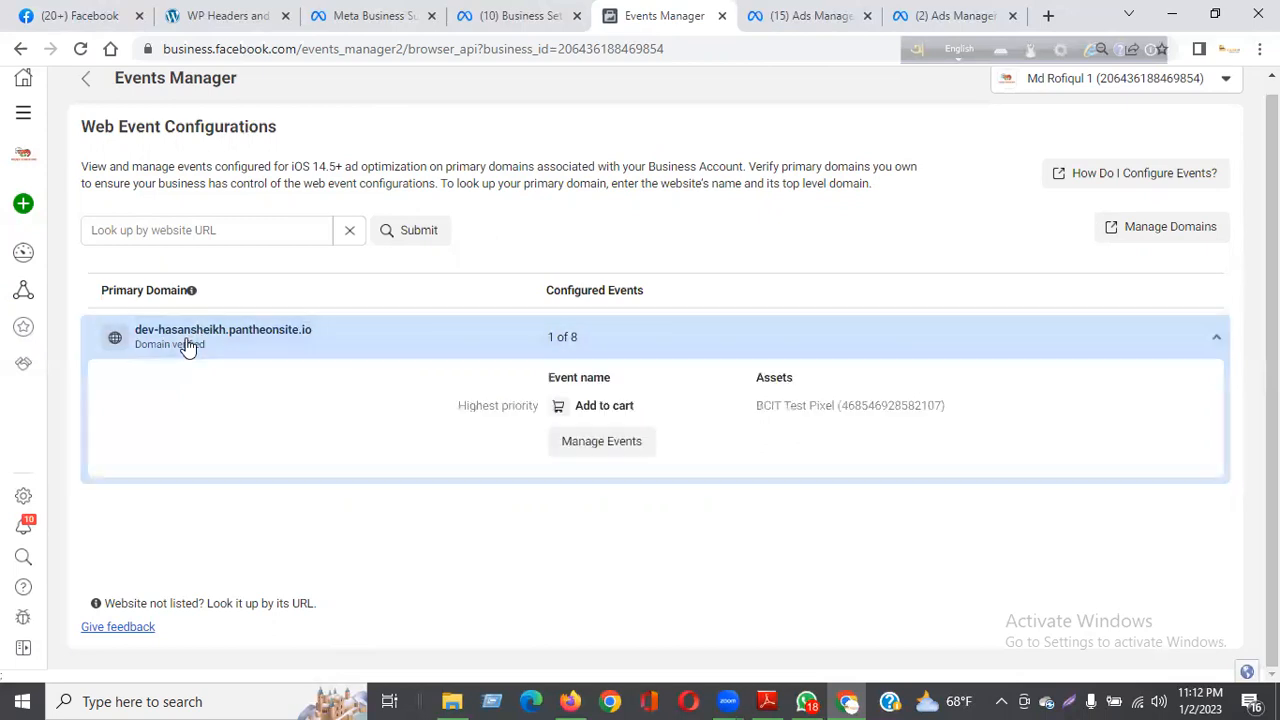
Step: Open the domain's events for editing, keeping BCIT Test Pixel as the highest-priority event's pixel, and check the available event names
click(598, 445)
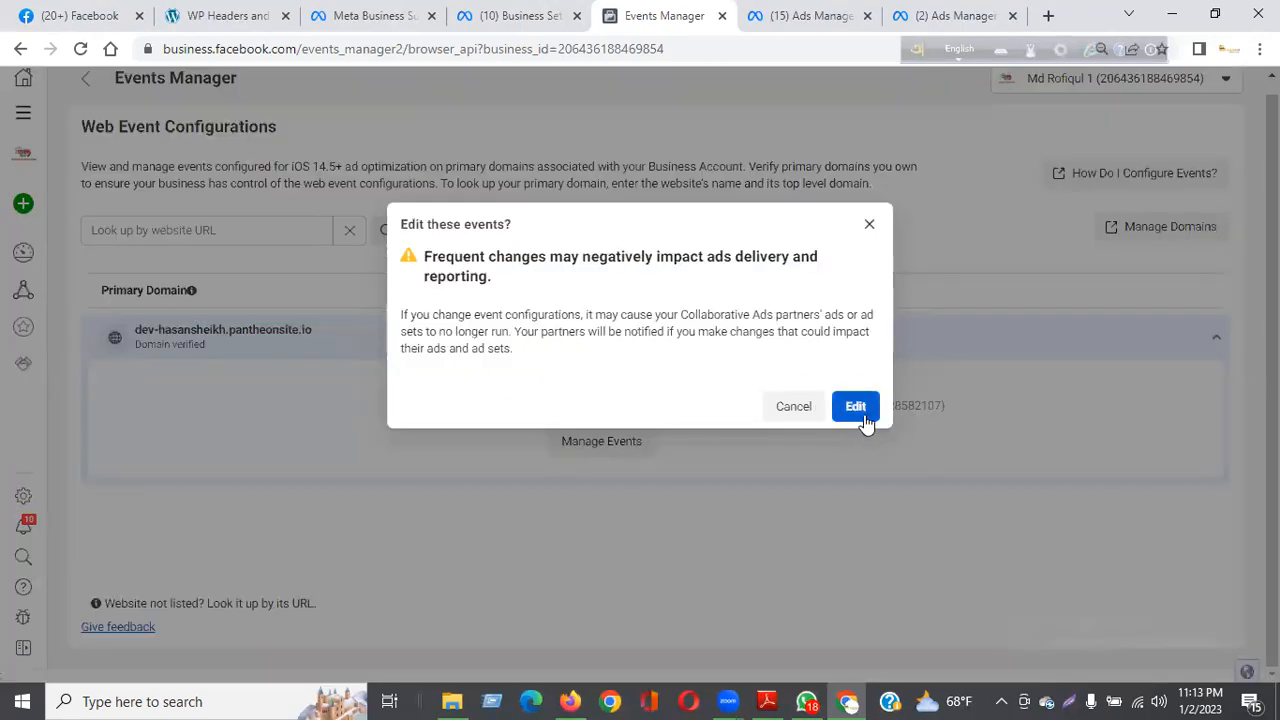
click(855, 407)
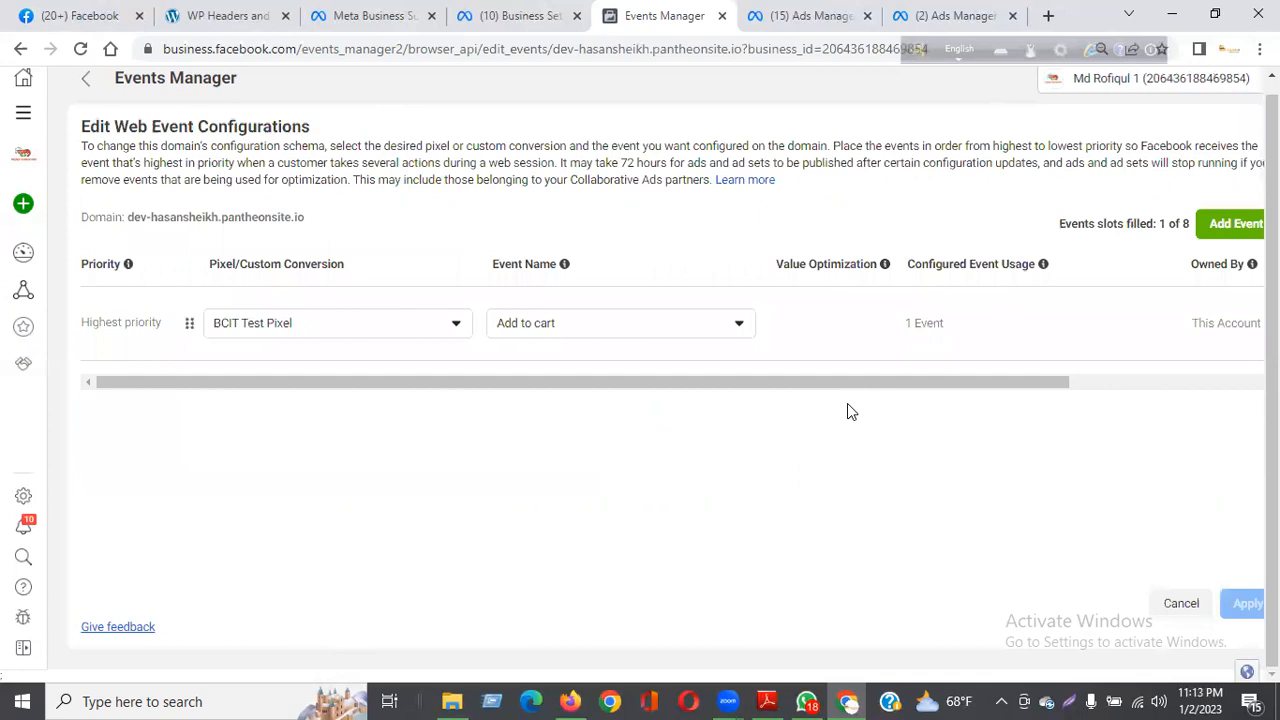
click(281, 329)
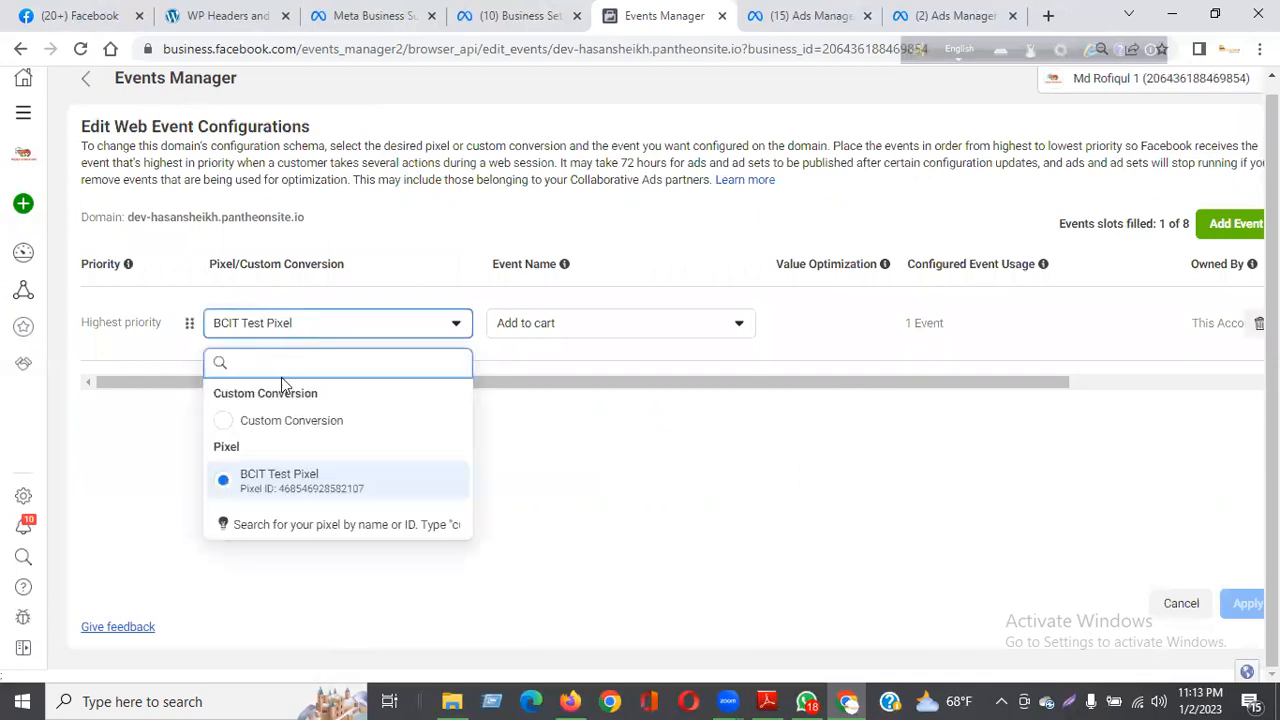
click(287, 483)
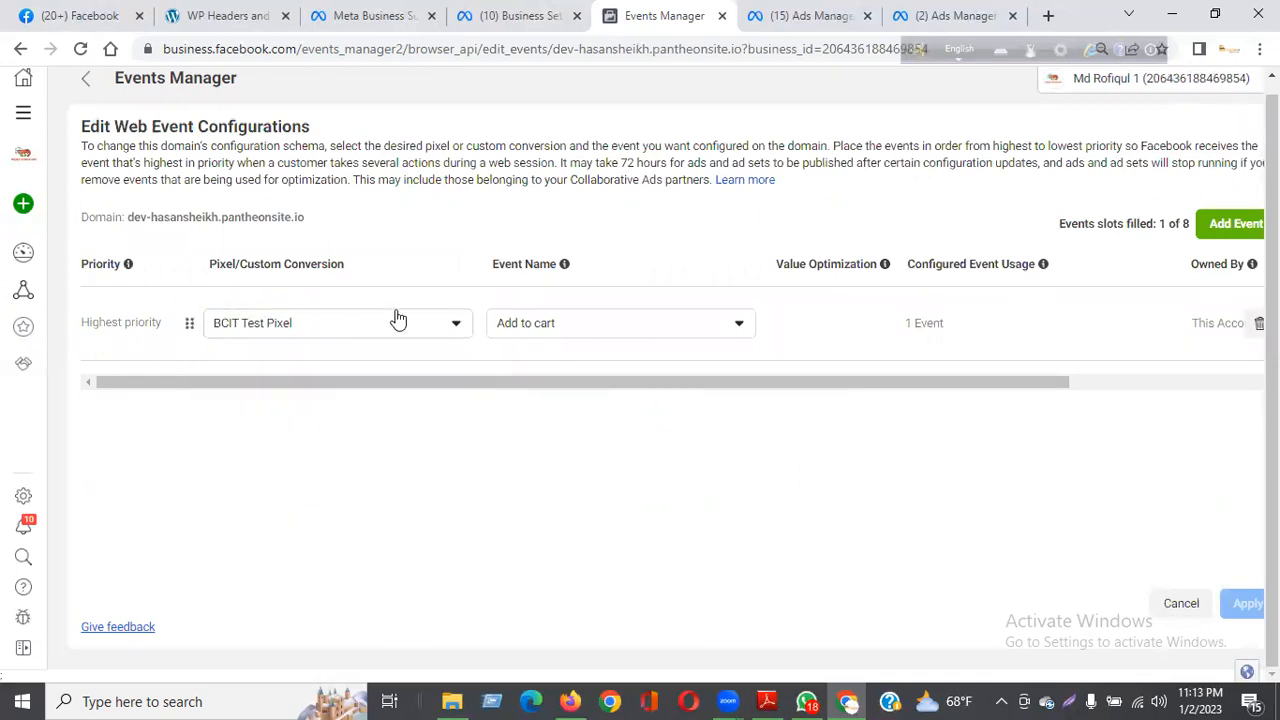
click(590, 336)
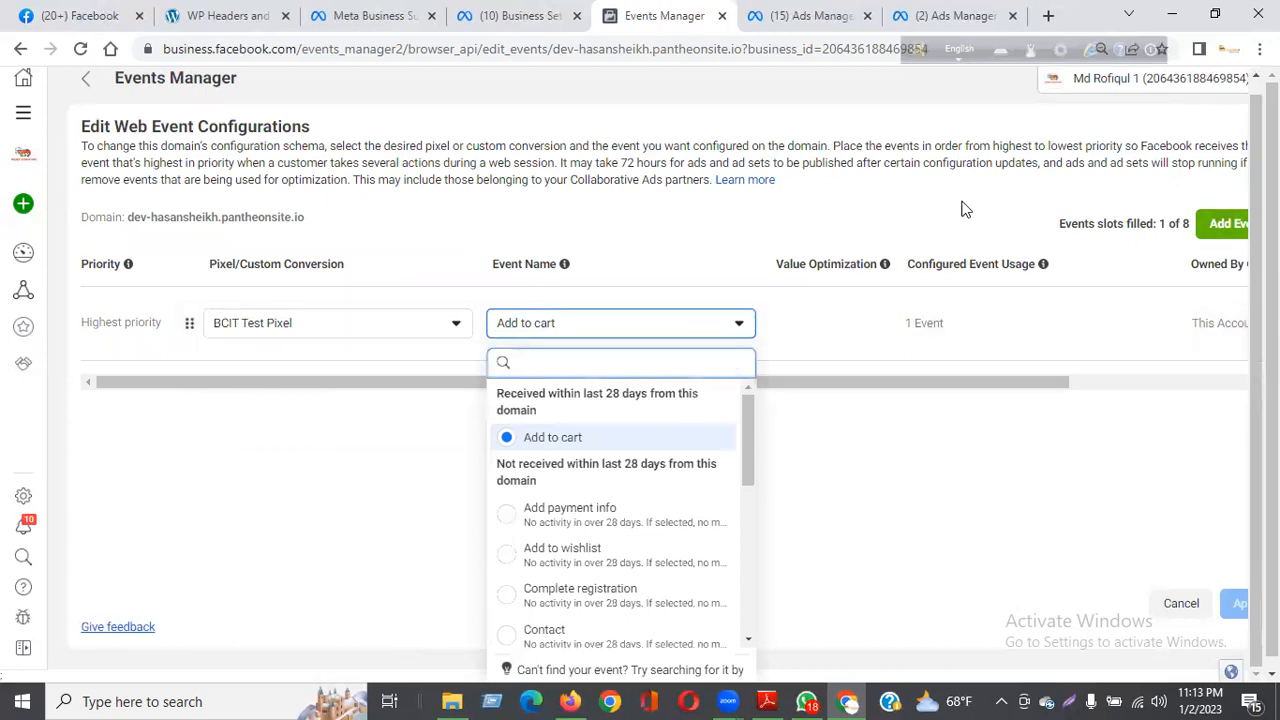
click(1148, 243)
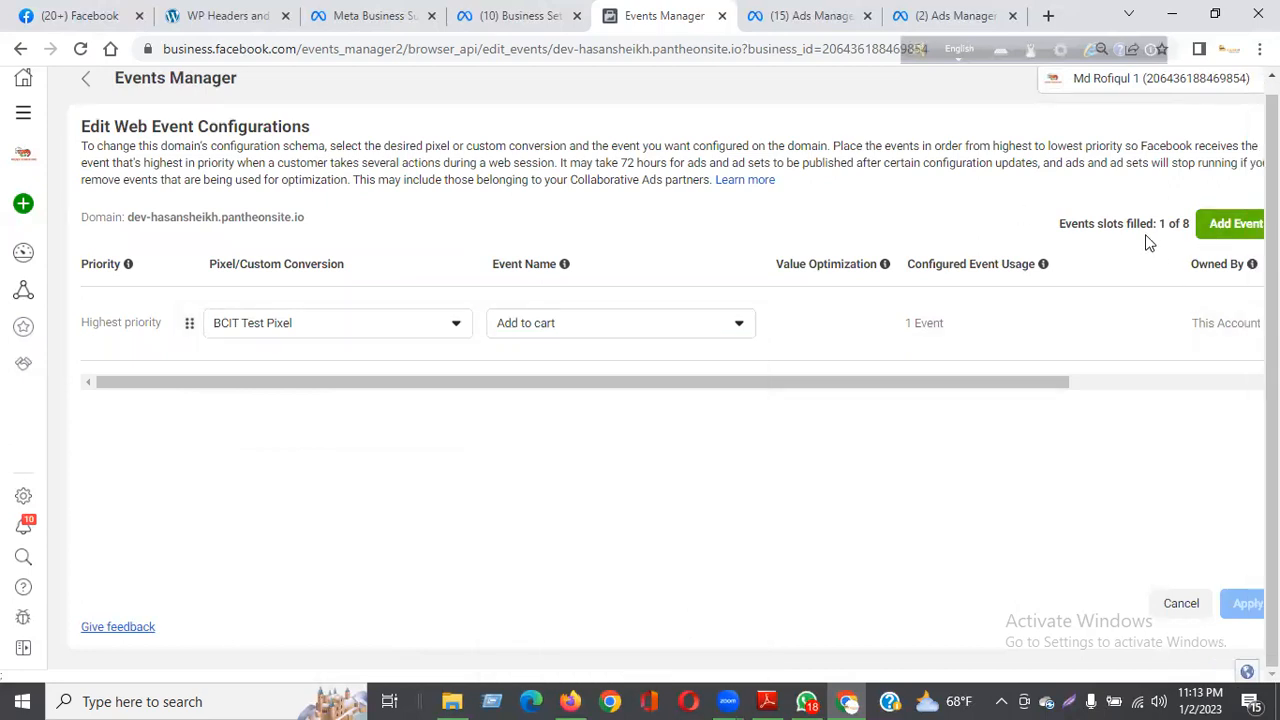
Step: Add events to the domain's configuration until all eight slots are filled
click(1218, 228)
click(1218, 228)
click(1218, 228)
click(1218, 228)
click(1218, 228)
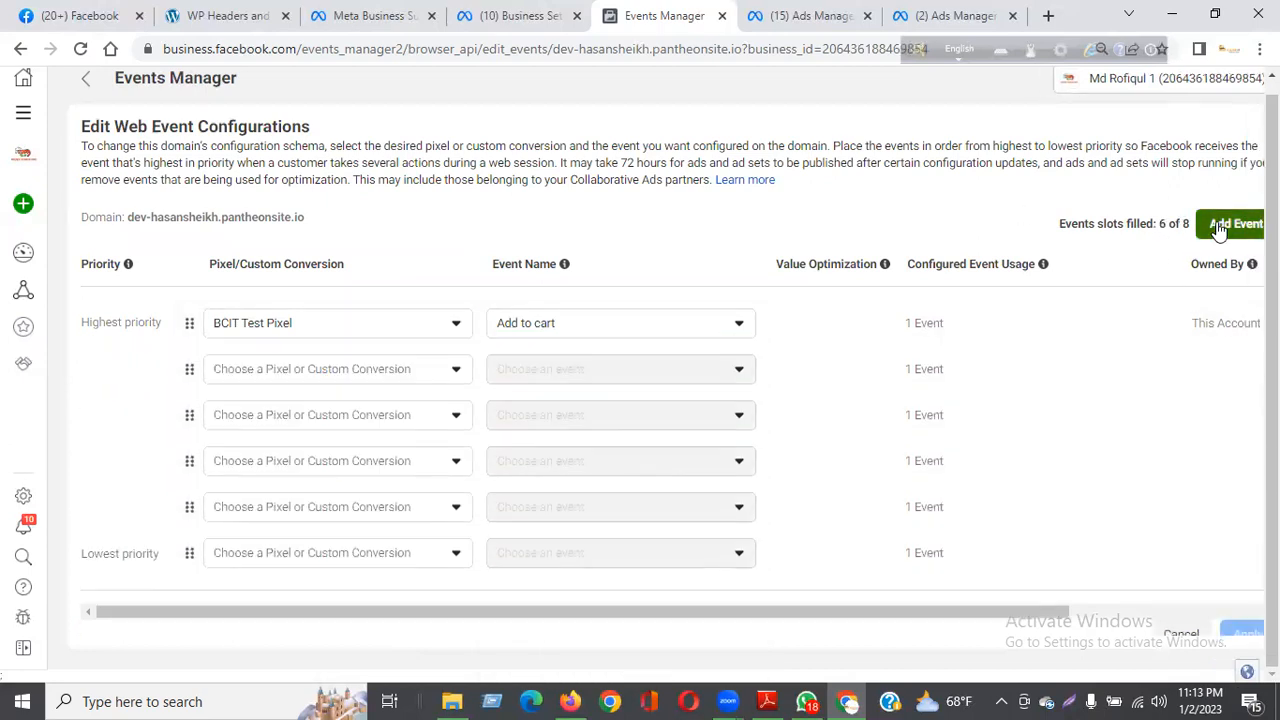
click(1218, 228)
click(1218, 228)
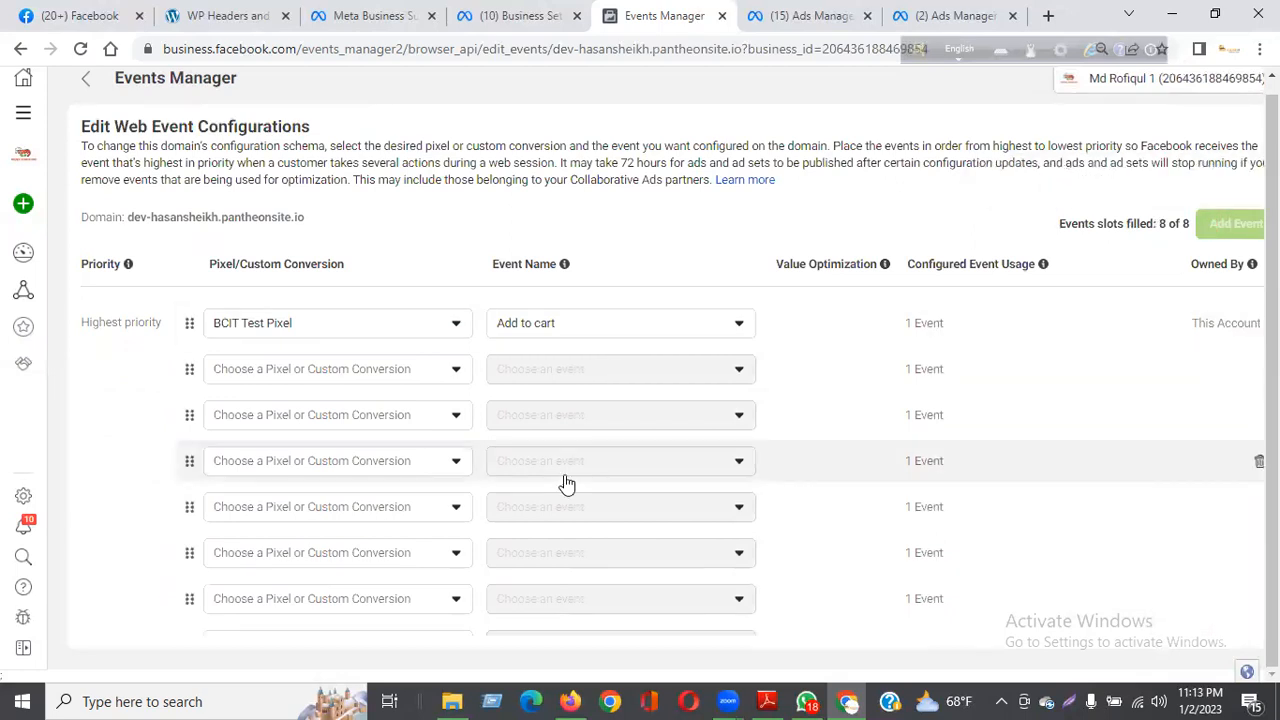
click(540, 326)
Step: Configure the second-priority event with BCIT Test Pixel and the Add payment info event
click(309, 372)
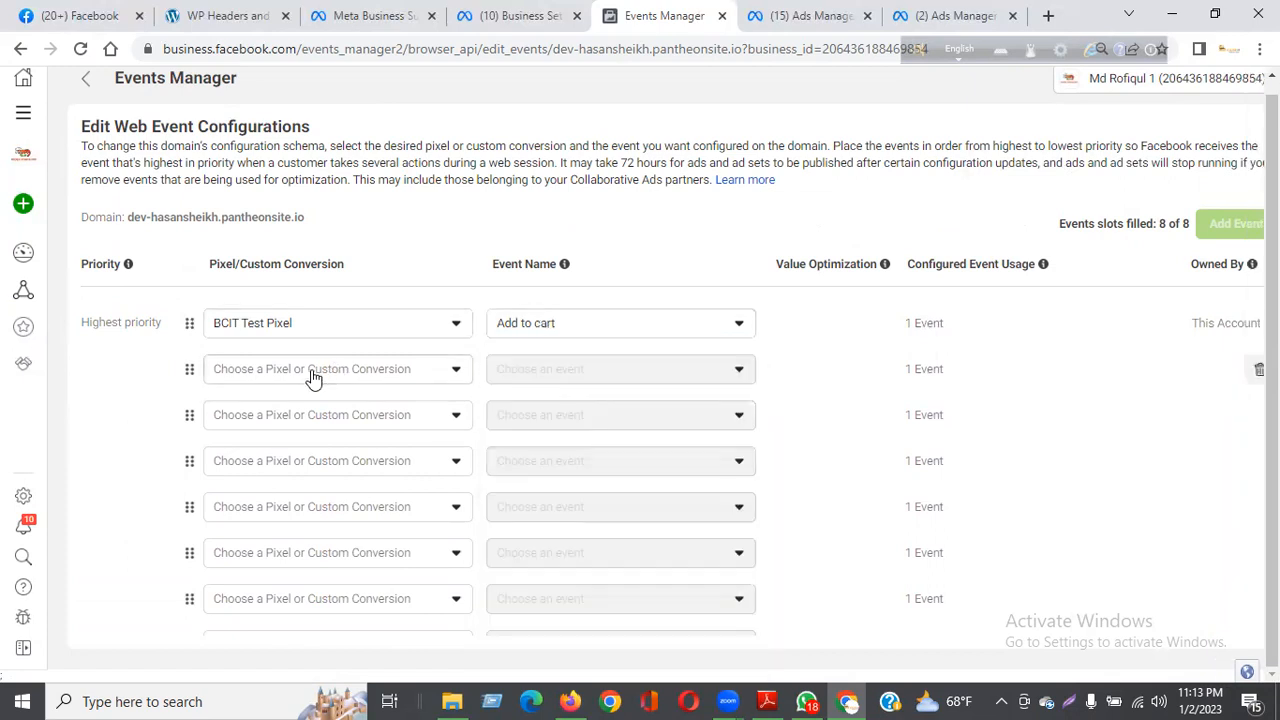
click(283, 524)
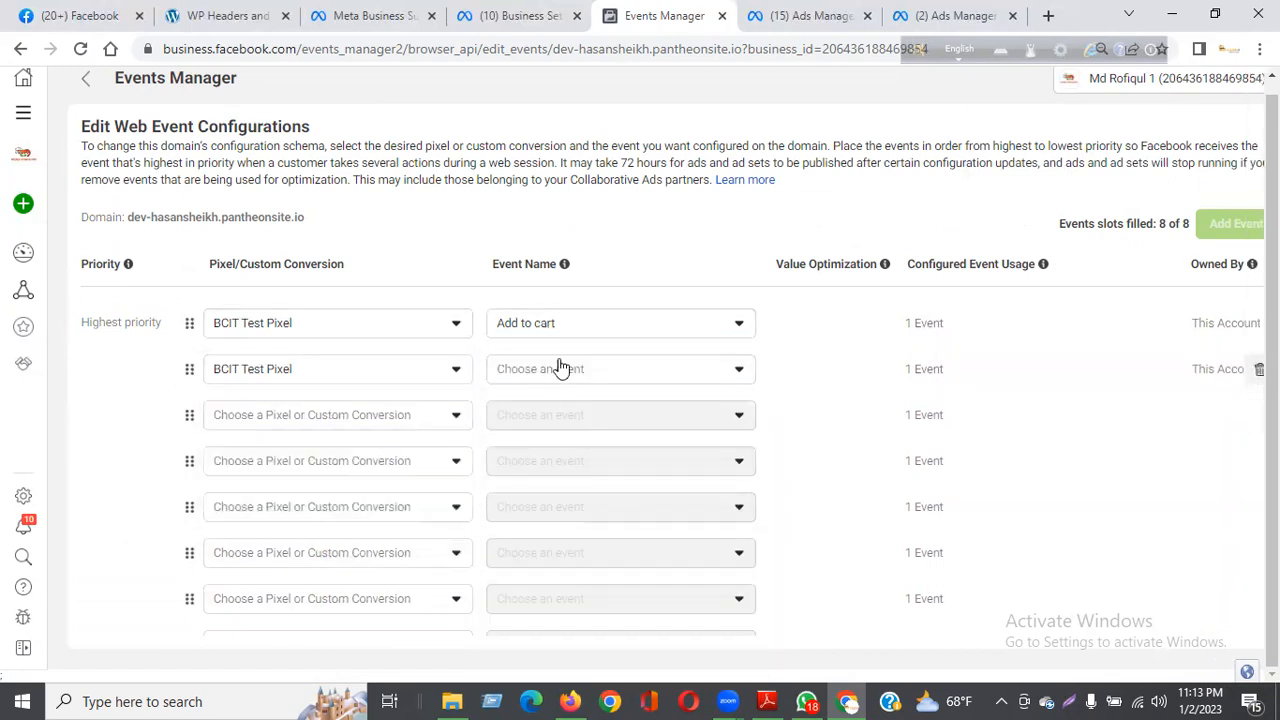
click(563, 368)
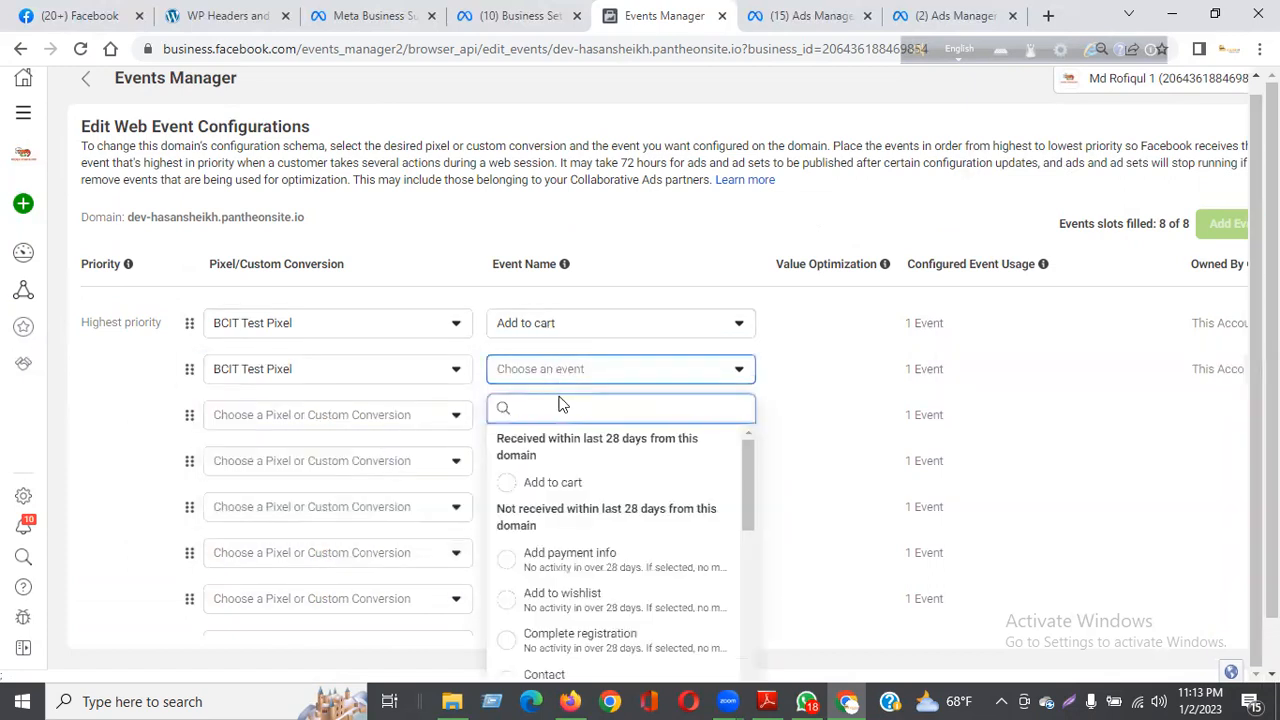
click(566, 562)
Step: Assign BCIT Test Pixel to the third through eighth event slots
click(281, 415)
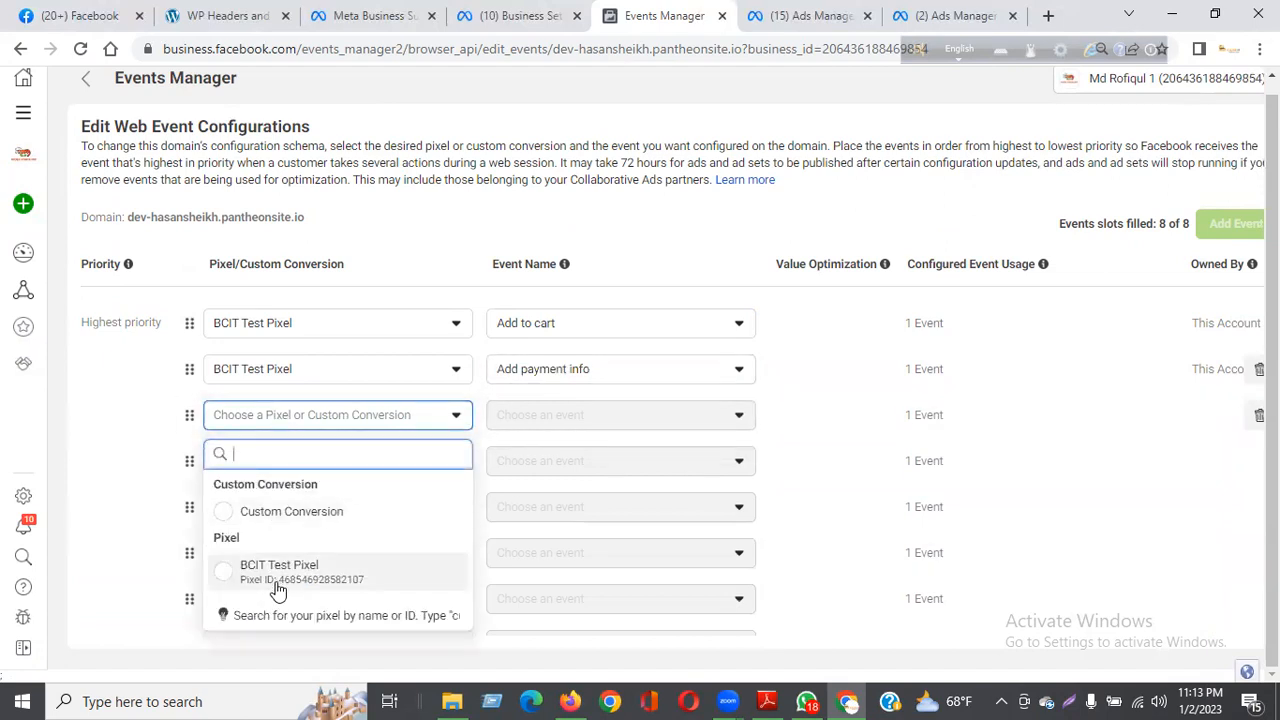
click(240, 588)
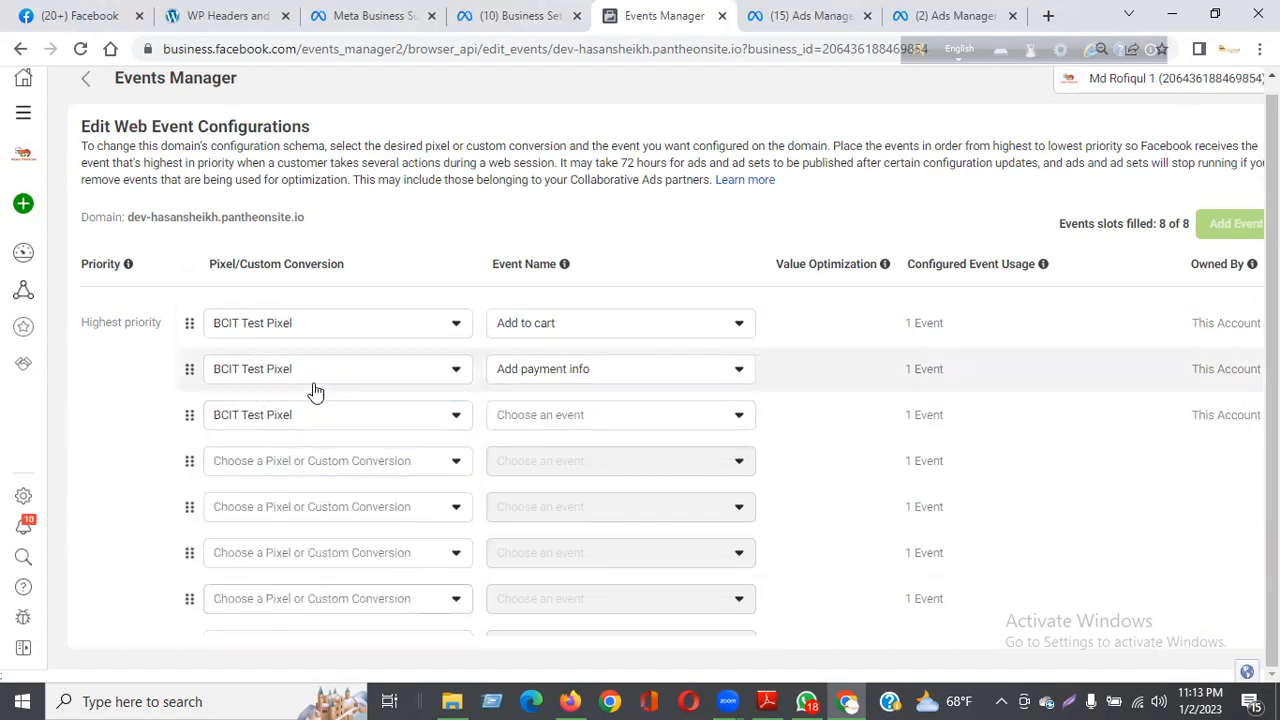
click(270, 465)
click(279, 377)
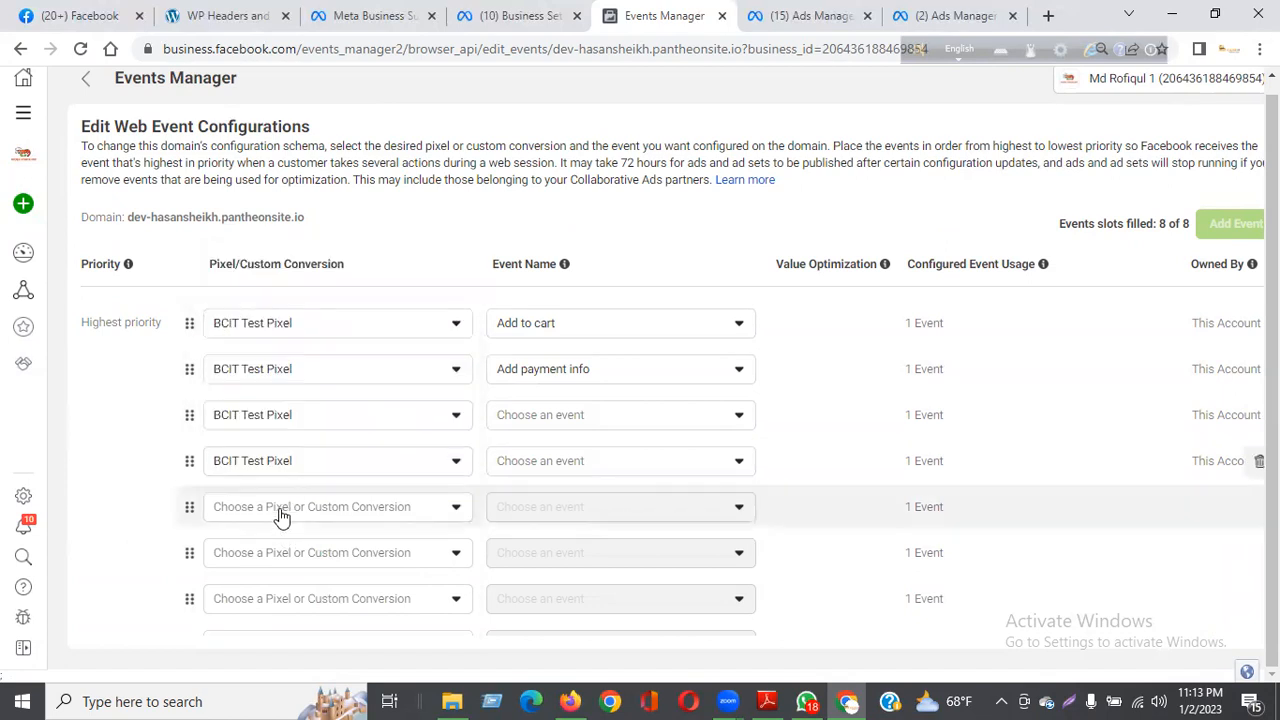
click(280, 508)
click(286, 428)
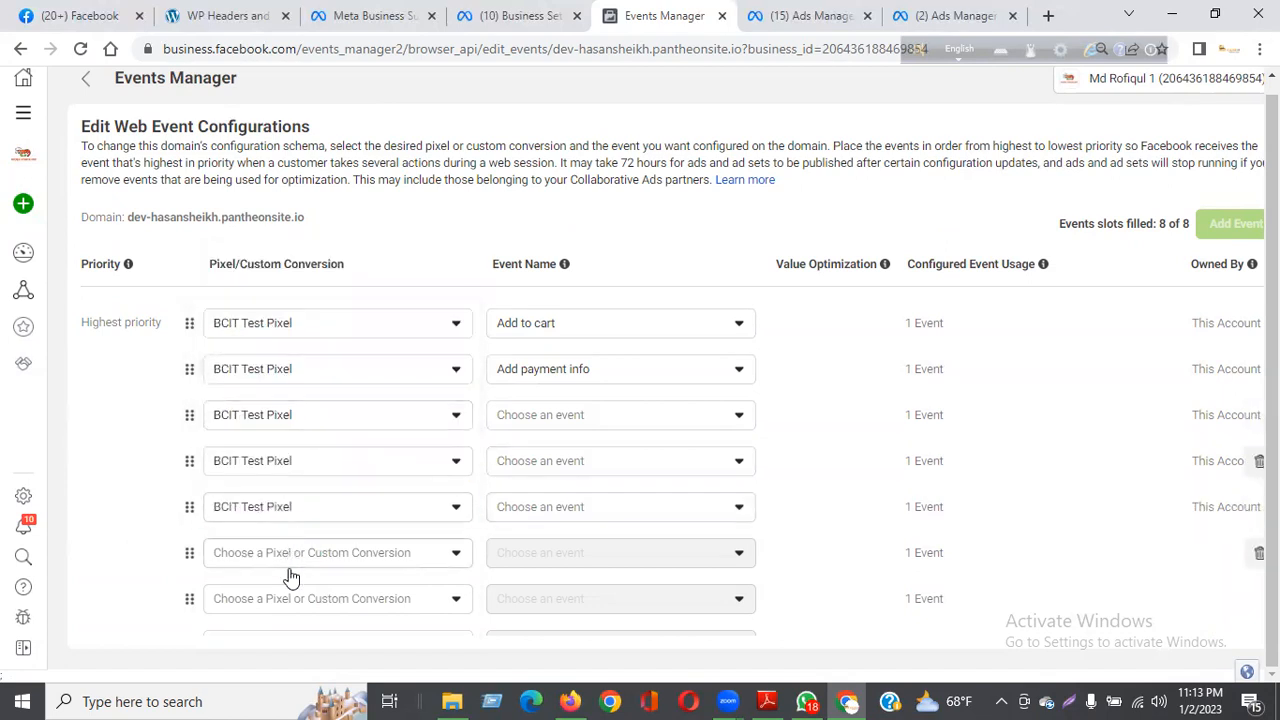
click(288, 558)
click(286, 478)
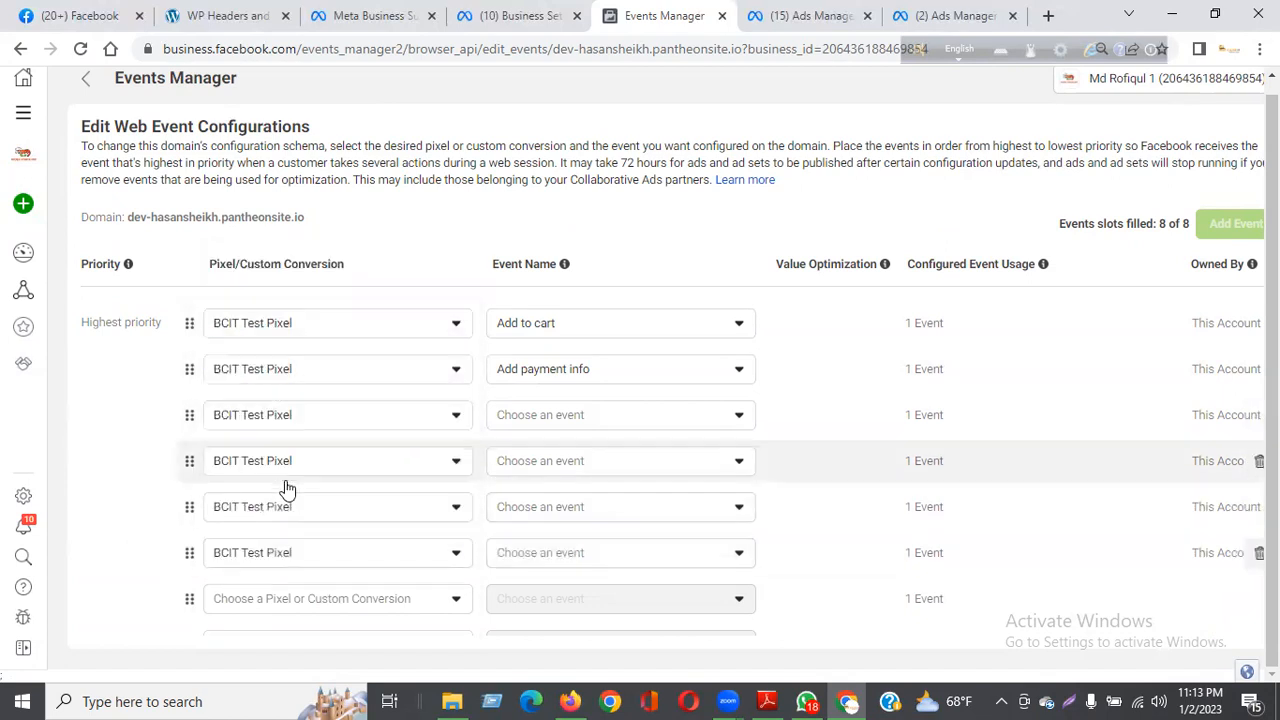
click(293, 606)
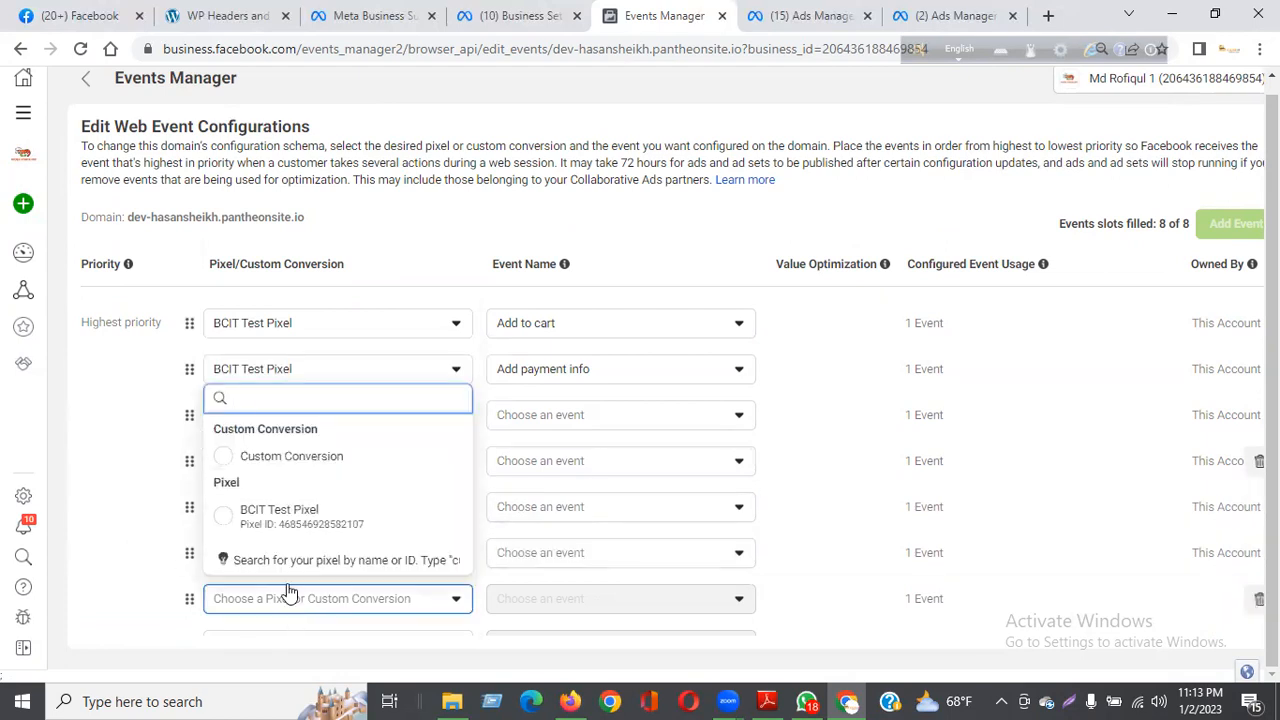
click(279, 517)
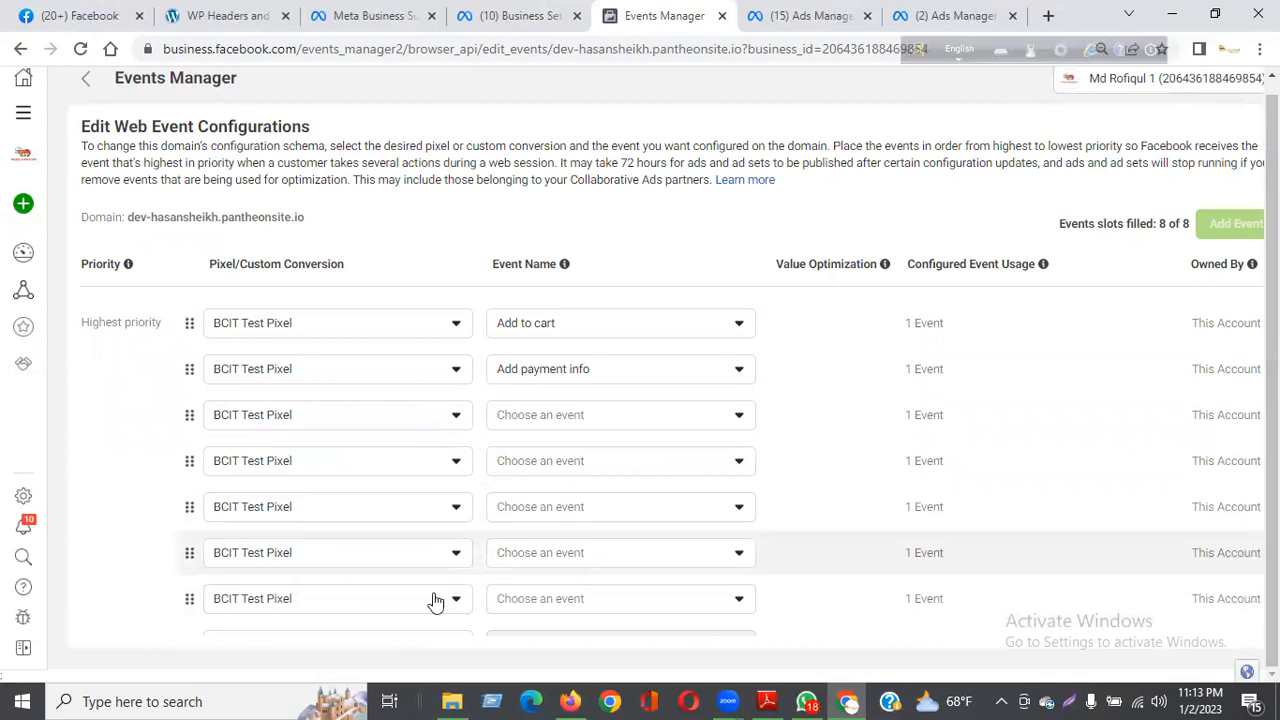
click(366, 638)
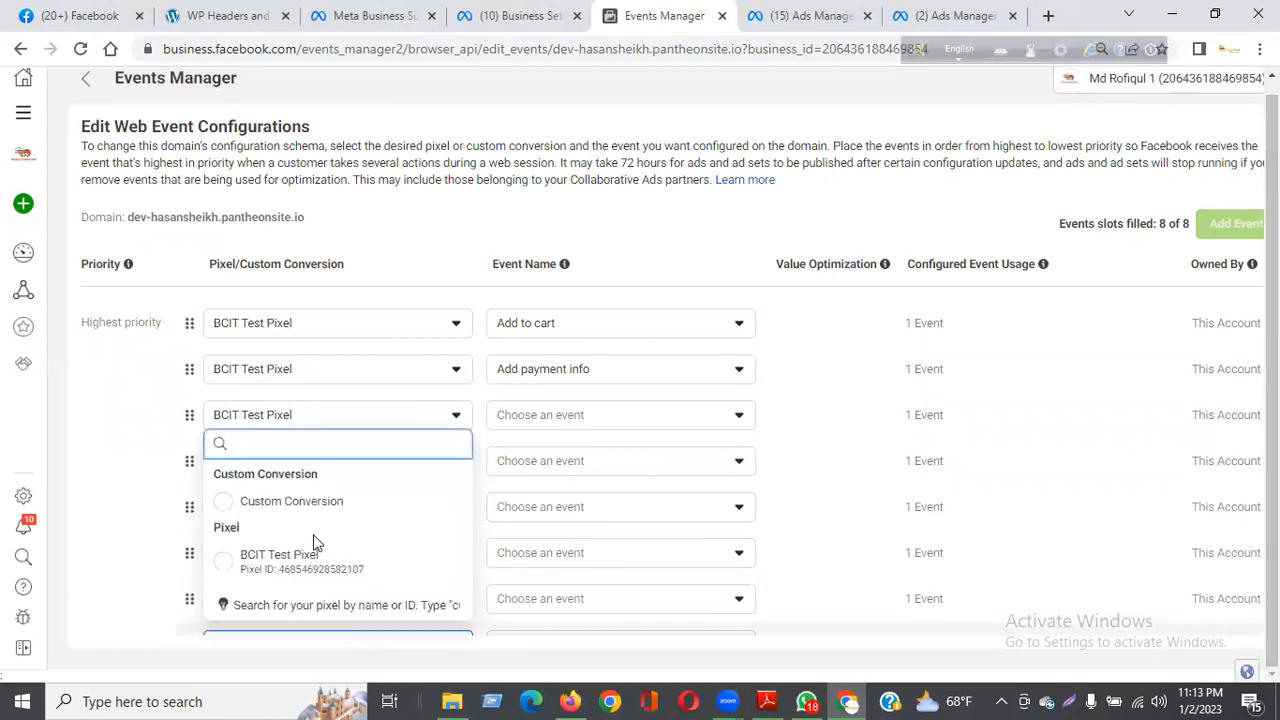
click(280, 568)
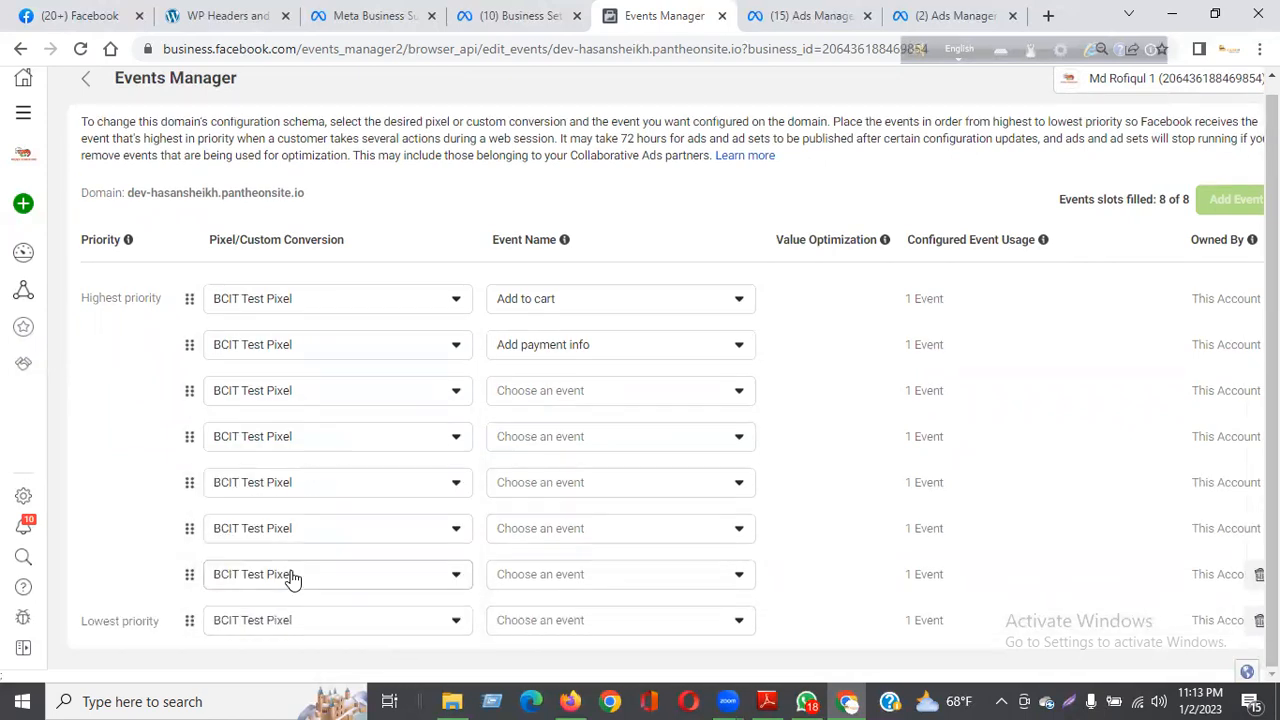
Step: Set the third, fourth and fifth priority events to Add to wishlist, Contact and Complete registration
click(528, 398)
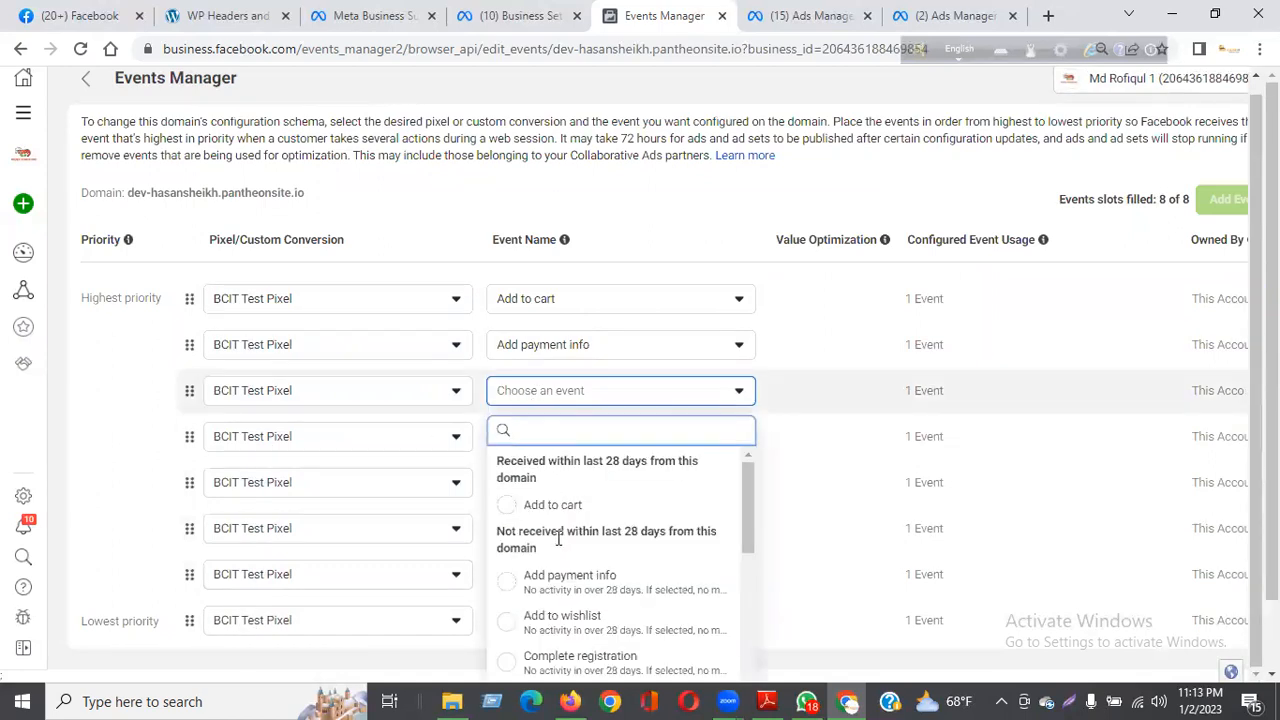
click(557, 625)
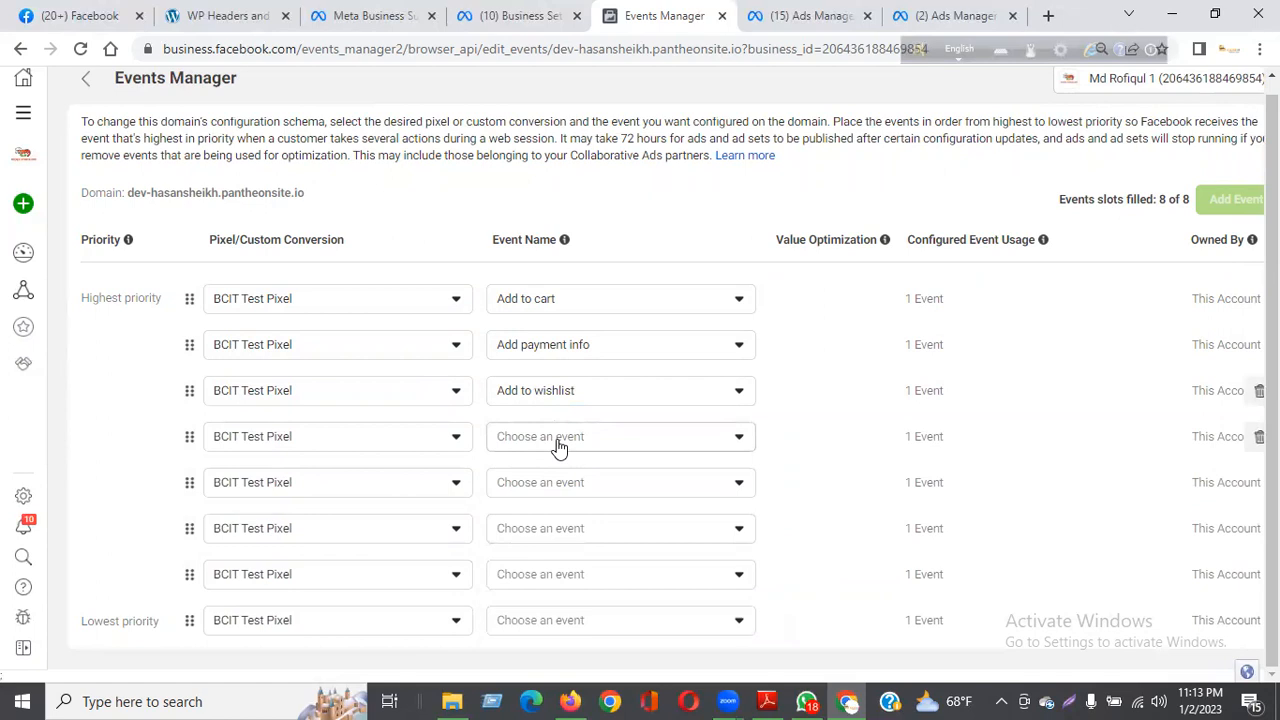
click(559, 440)
scroll(540, 580, down, 3)
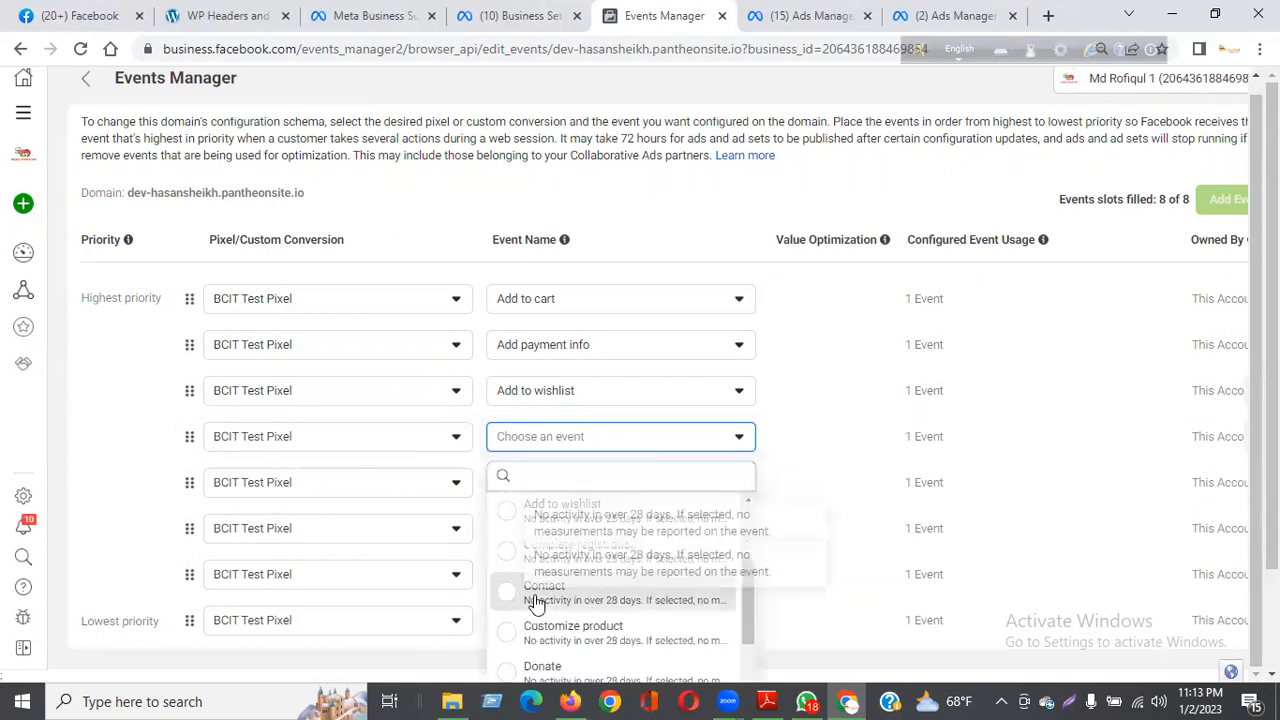
click(537, 600)
click(535, 490)
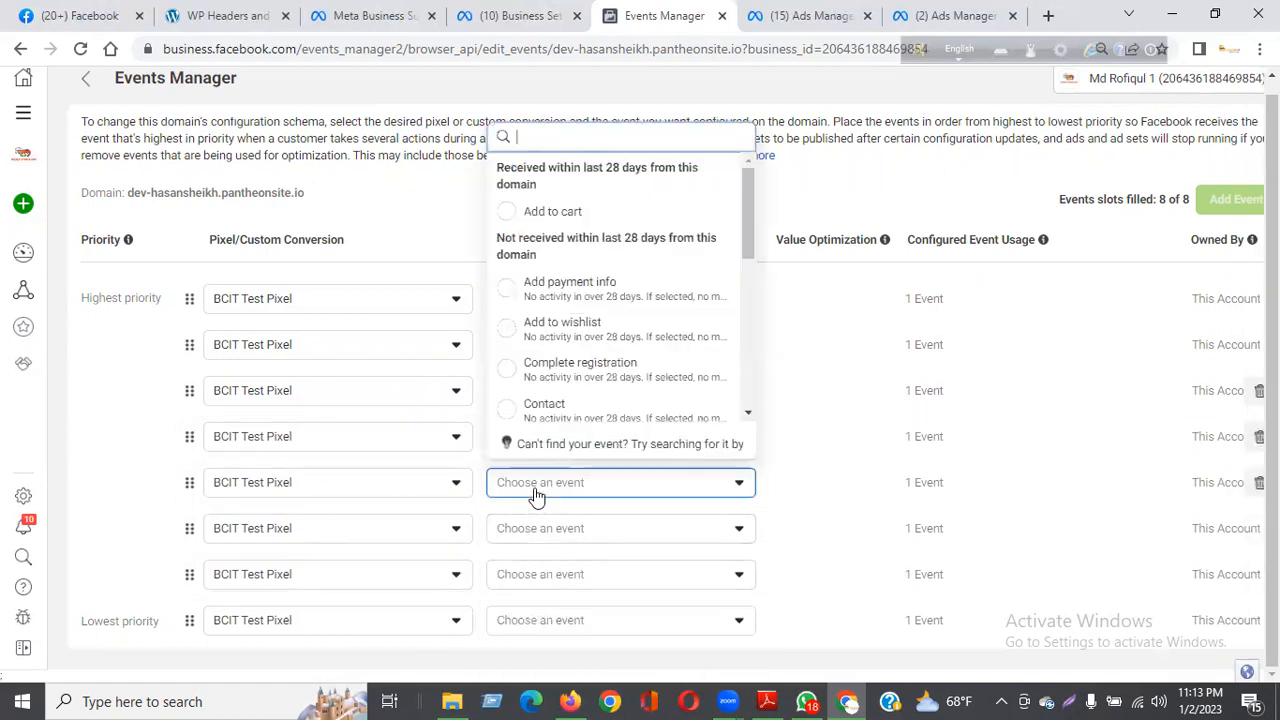
click(551, 371)
Step: Set the sixth, seventh and lowest priority events to Schedule, Donate and Start trial
click(572, 531)
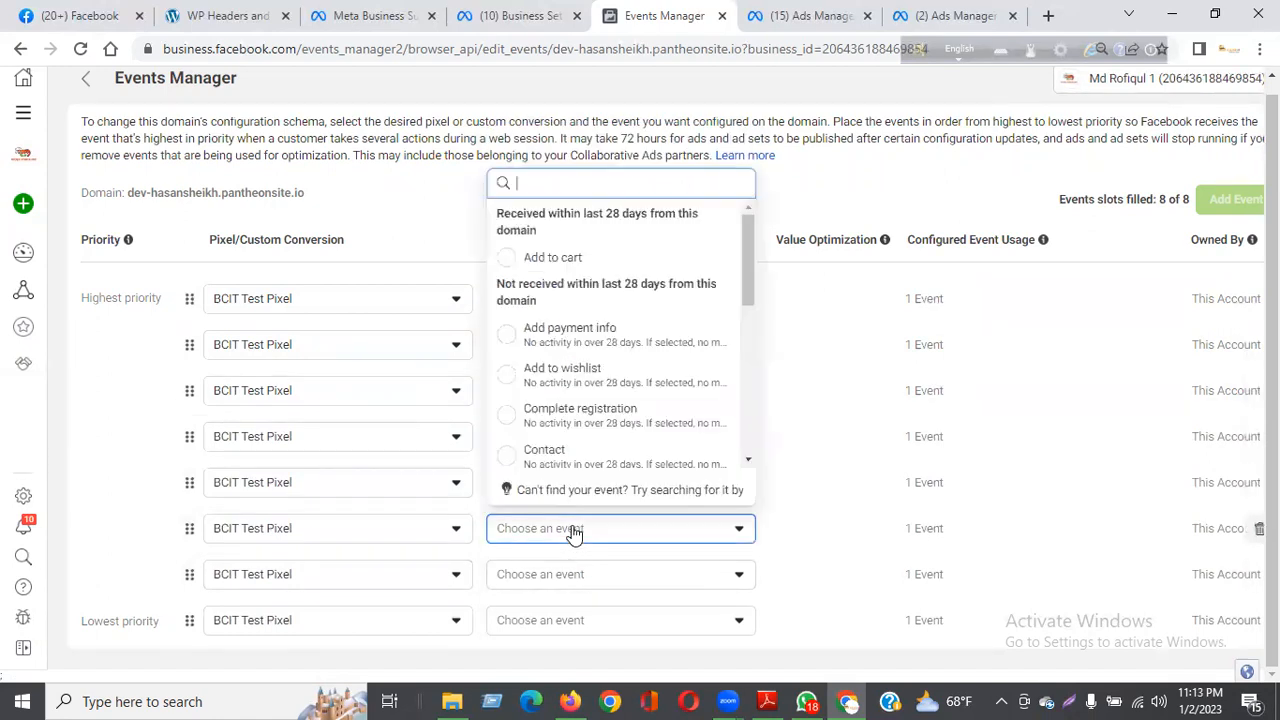
scroll(608, 423, down, 3)
click(603, 421)
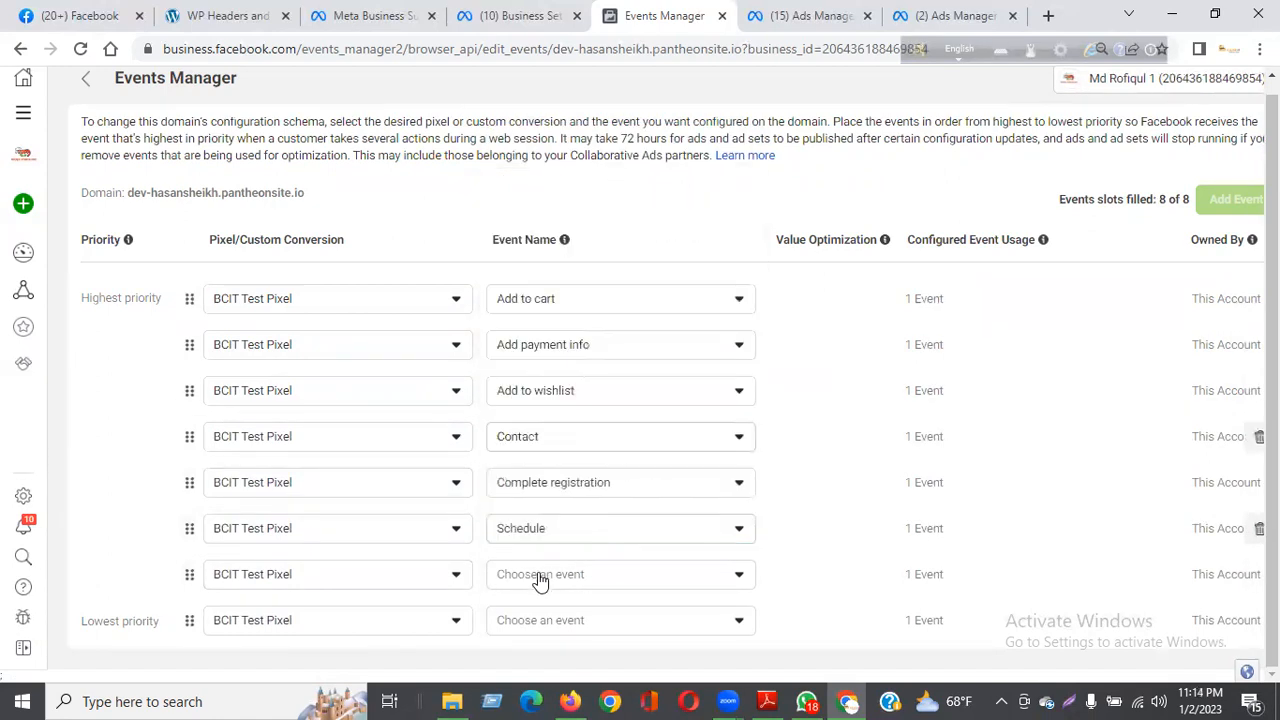
click(536, 583)
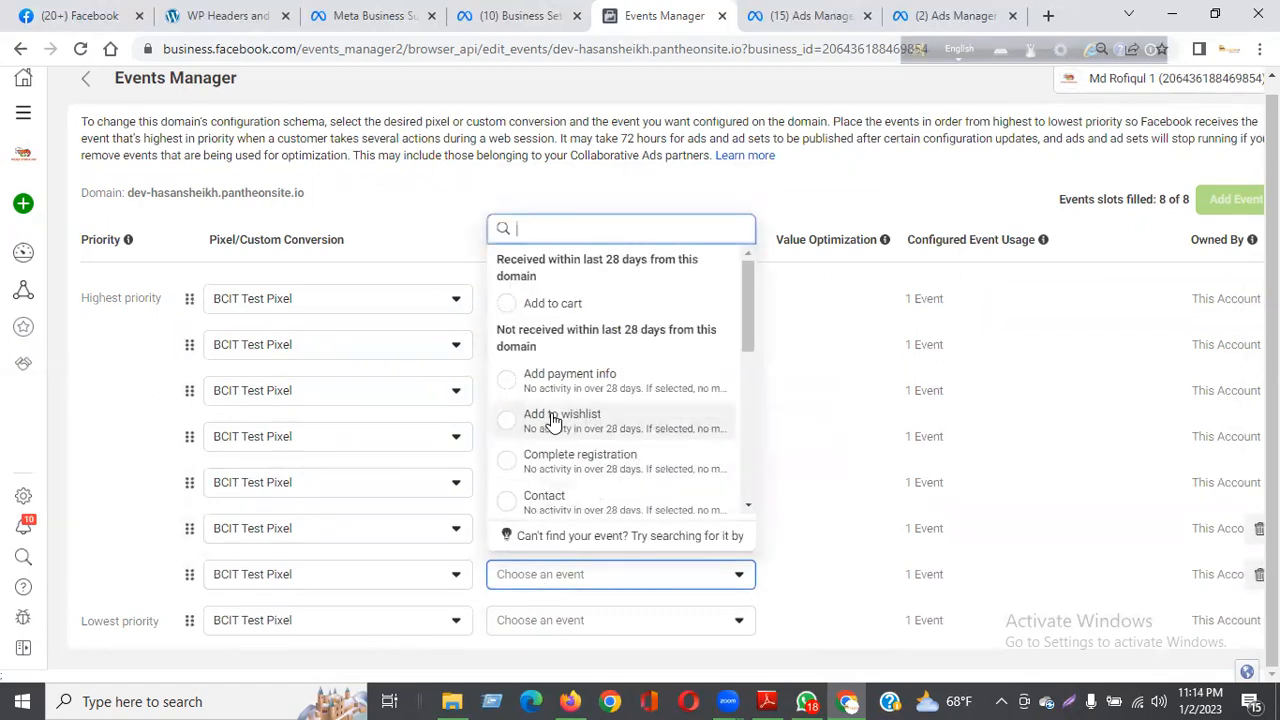
scroll(556, 425, down, 2)
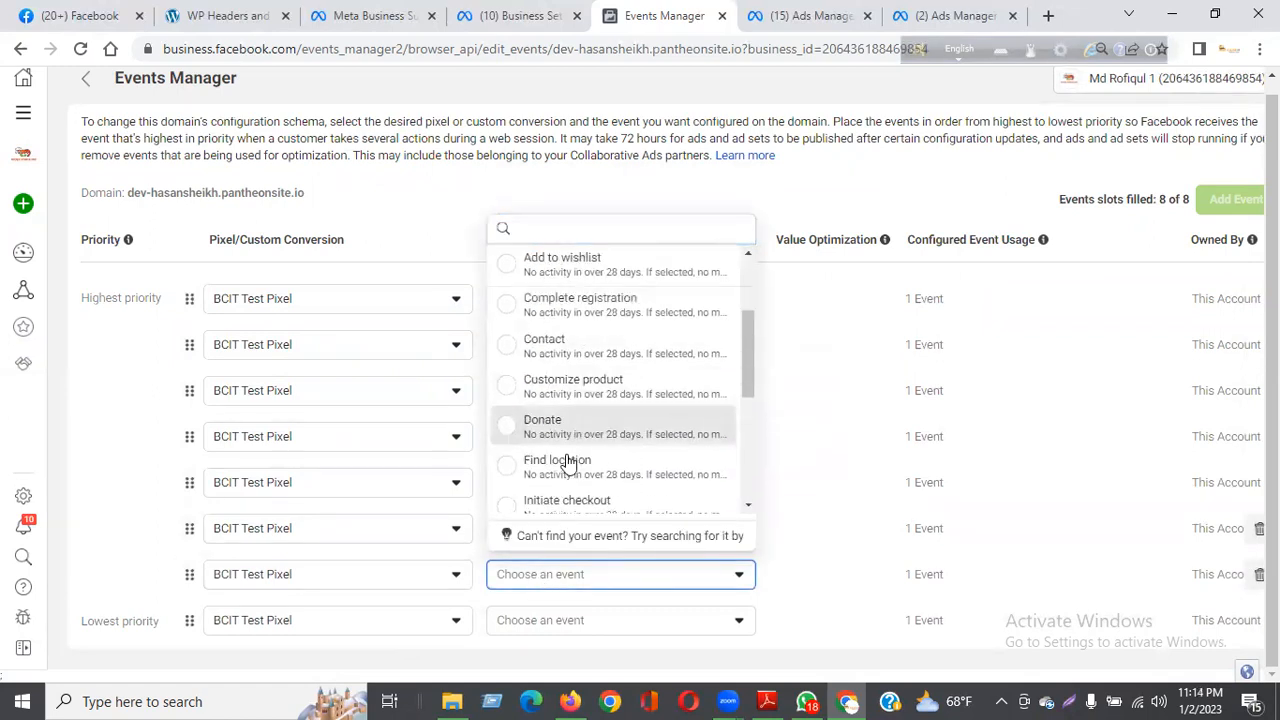
click(566, 426)
click(528, 622)
scroll(570, 440, down, 1)
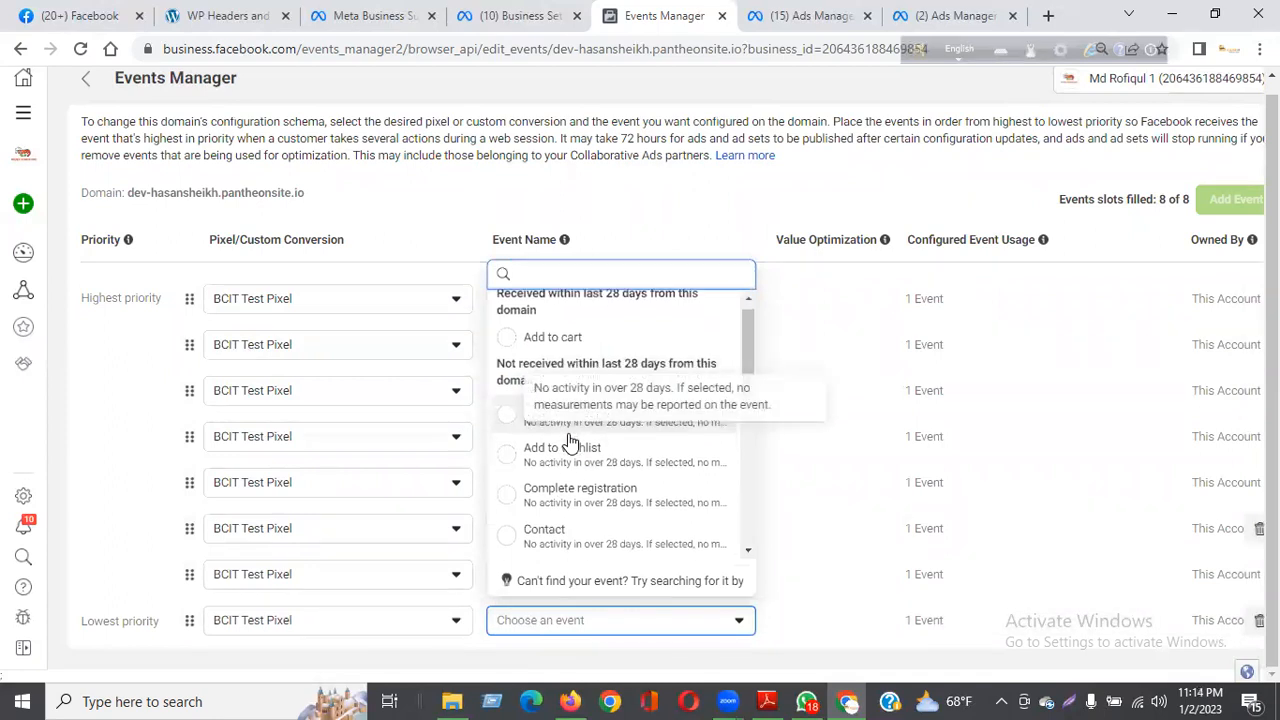
scroll(570, 445, down, 3)
click(560, 480)
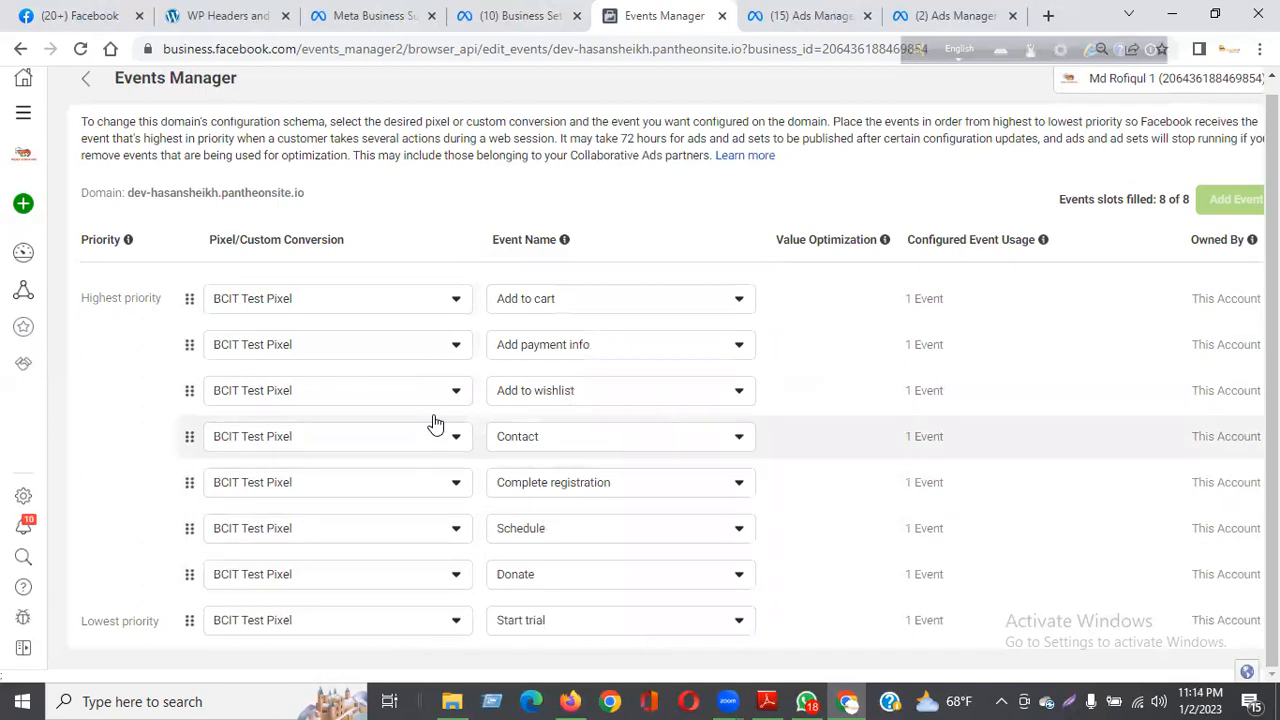
Step: Apply the eight-event configuration to the domain, confirming the changes and closing the confirmation message
key(ctrl+minus)
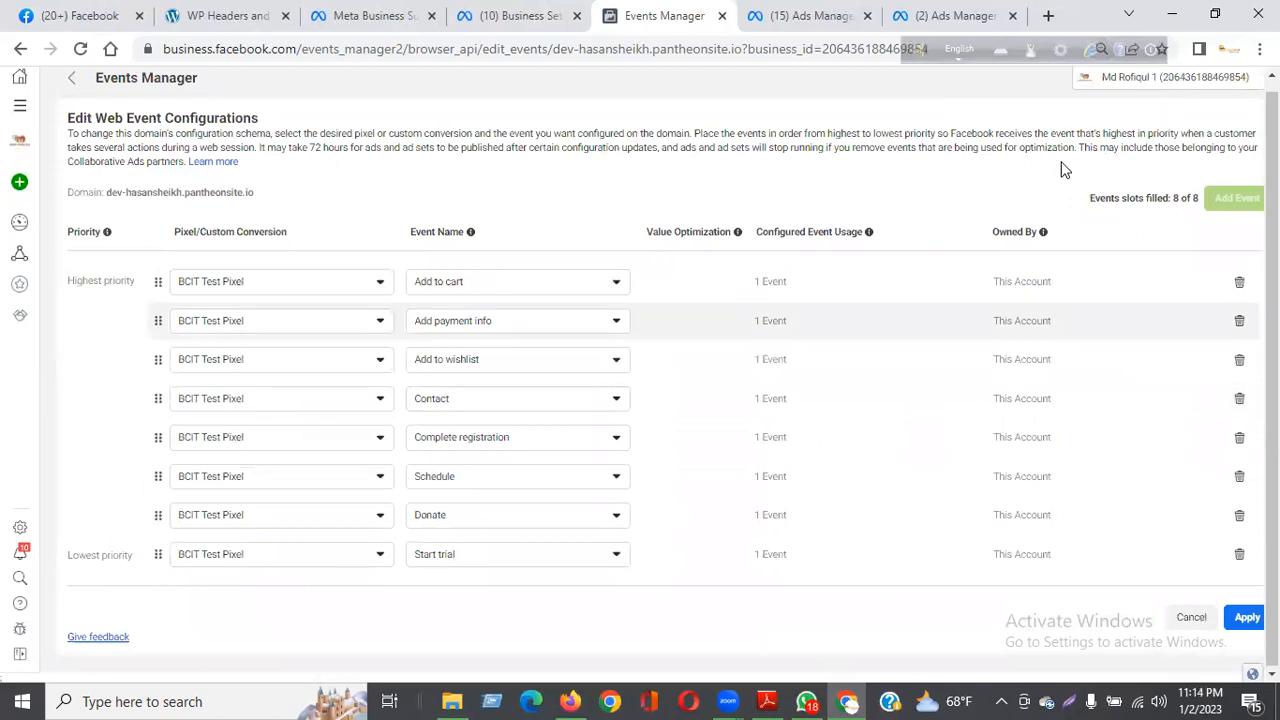
key(ctrl+minus)
key(ctrl+plus)
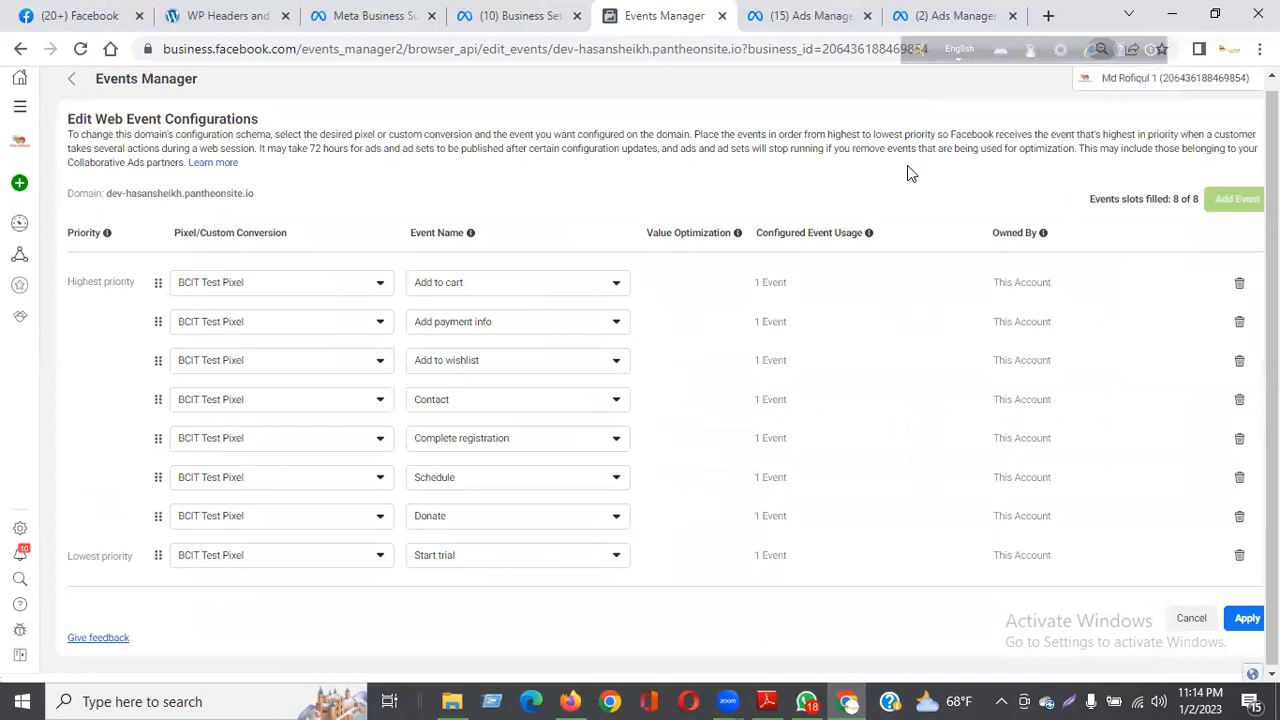
click(1247, 624)
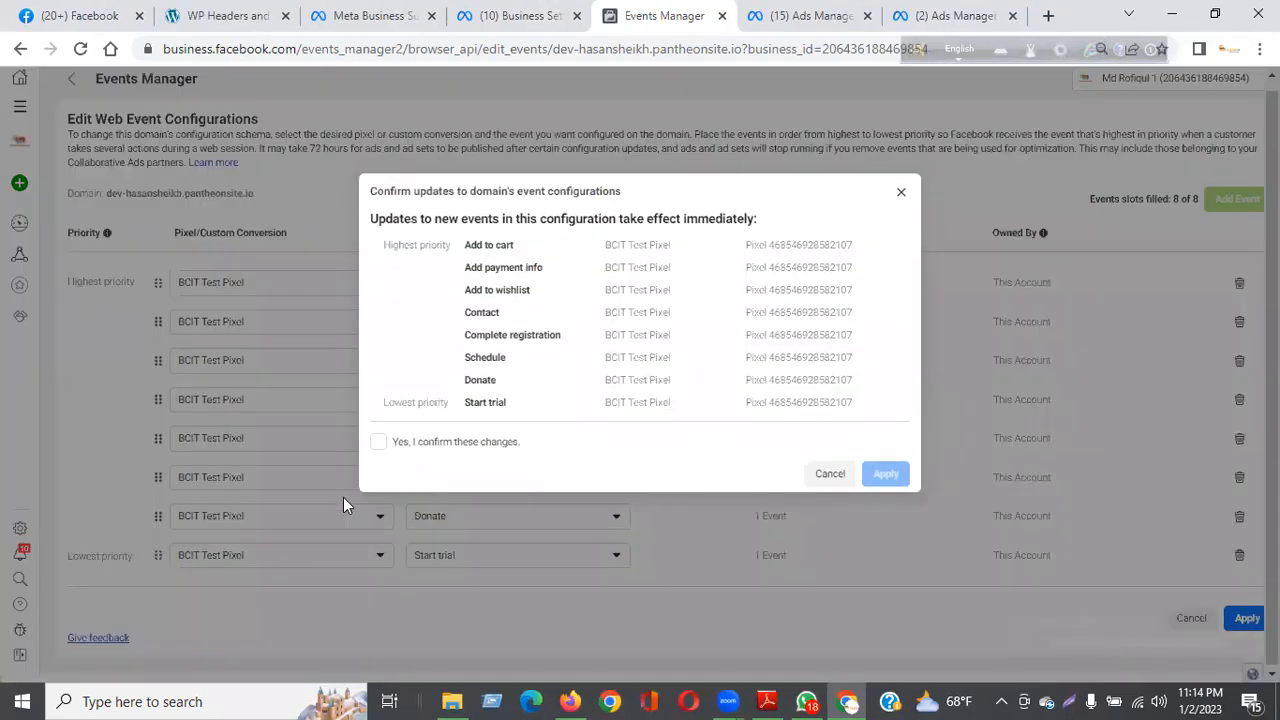
click(397, 445)
click(884, 472)
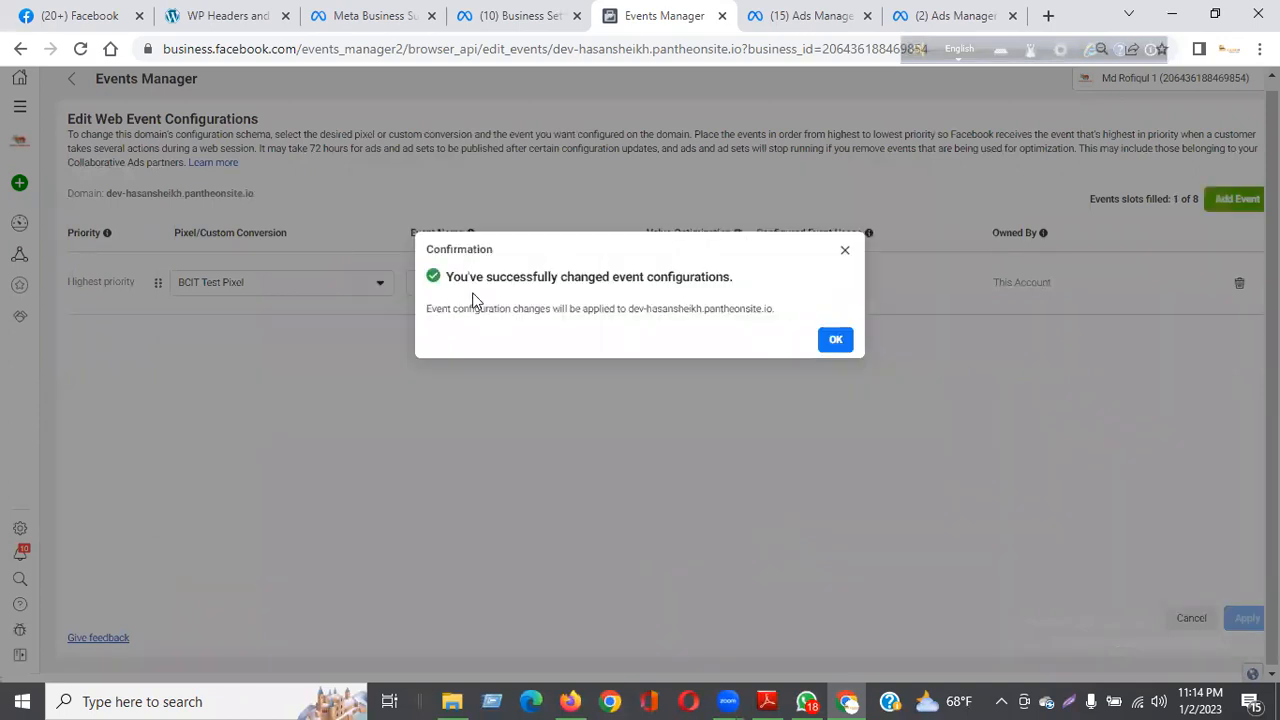
click(834, 341)
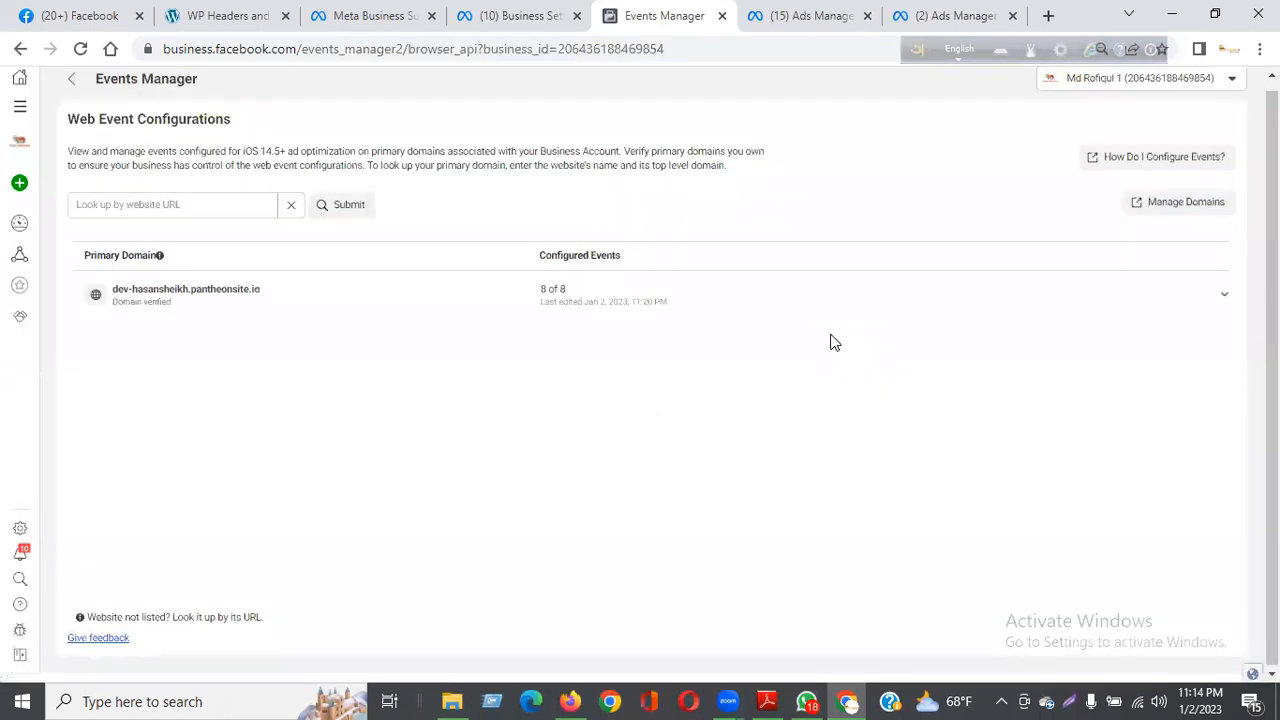
Step: Return to the BCIT Test Pixel overview and look over its activity and Aggregated Event Measurement section
click(70, 78)
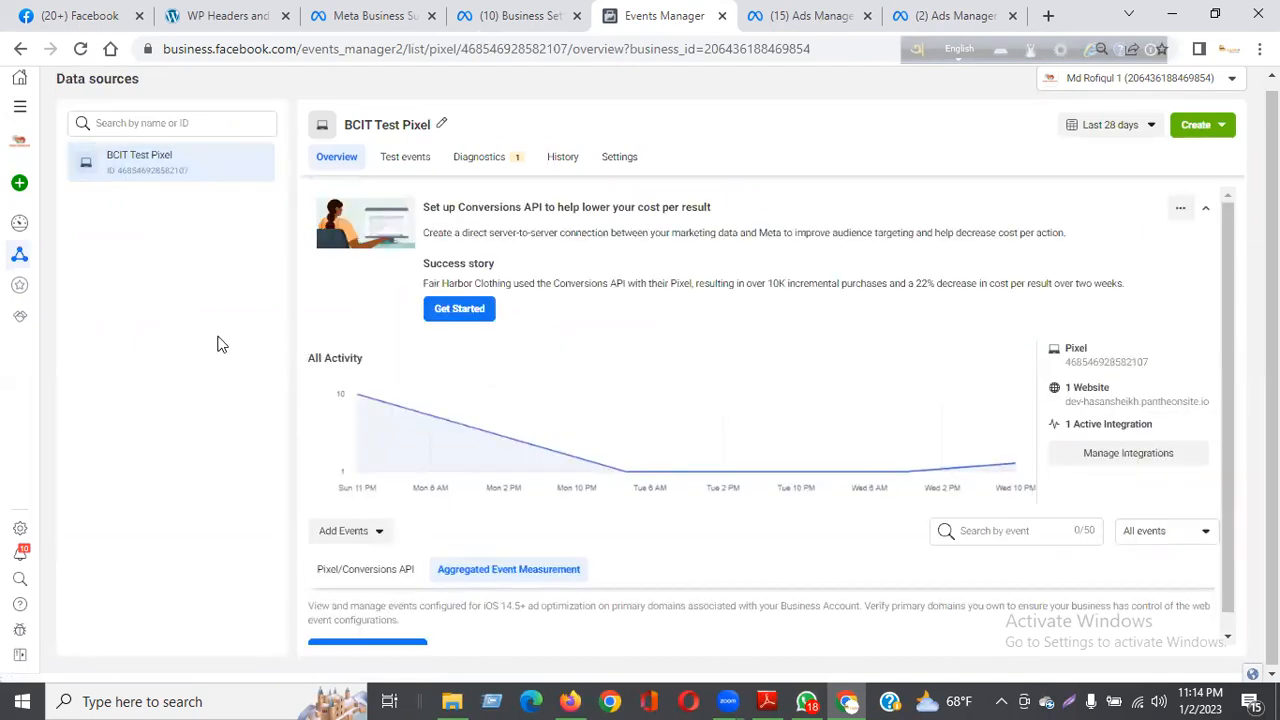
scroll(665, 355, down, 1)
scroll(696, 412, up, 1)
scroll(696, 414, down, 1)
scroll(696, 415, up, 1)
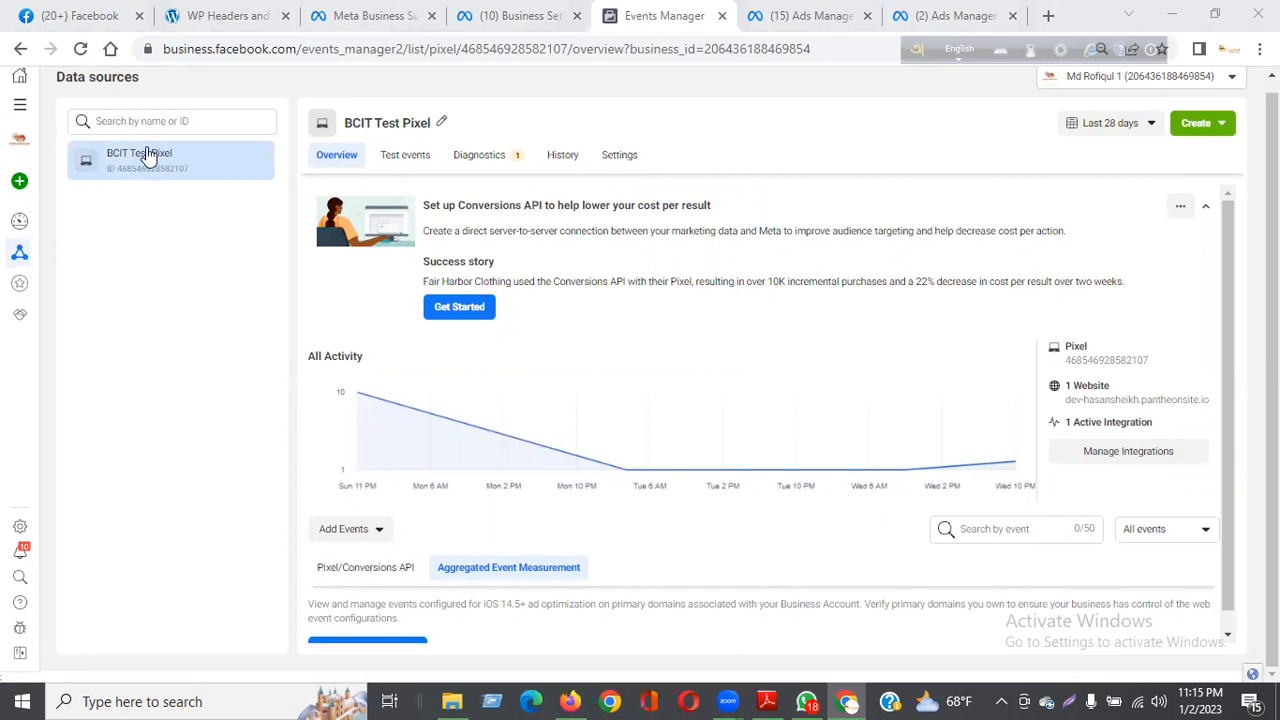
Step: Switch to Business settings and check the verification status of the dev-hasansheikh.pantheonsite.io domain
click(530, 17)
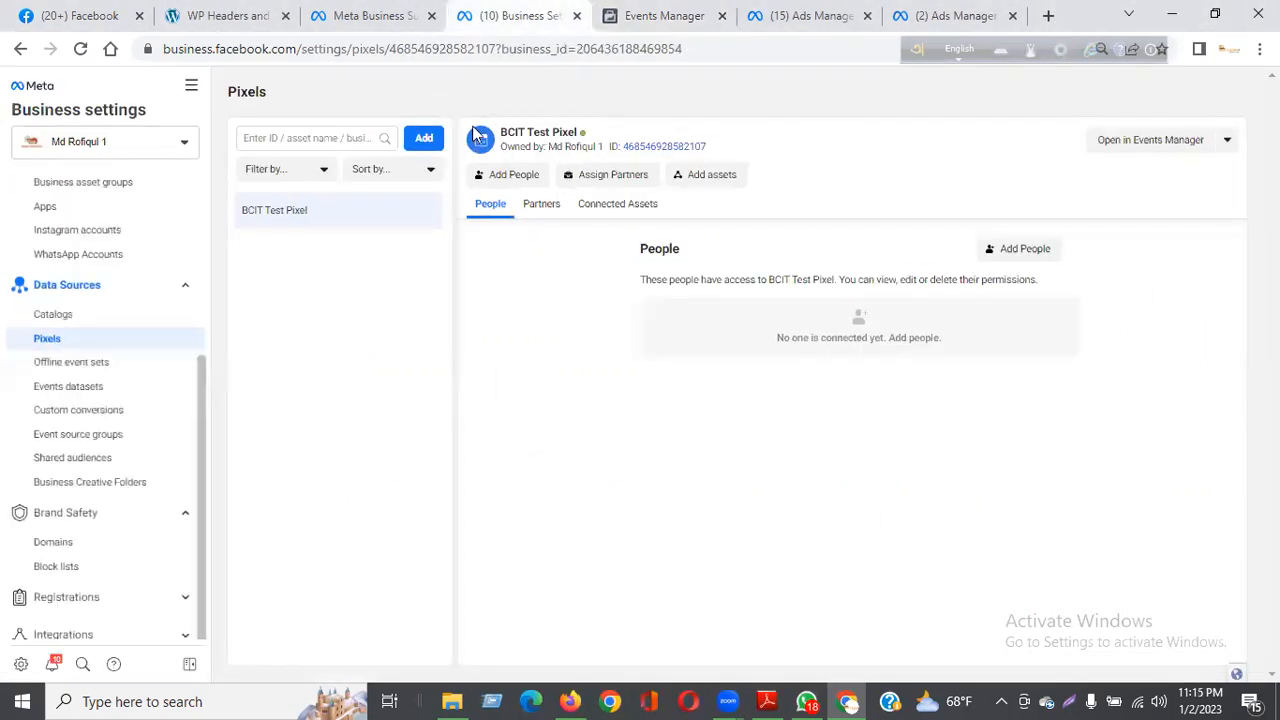
click(88, 552)
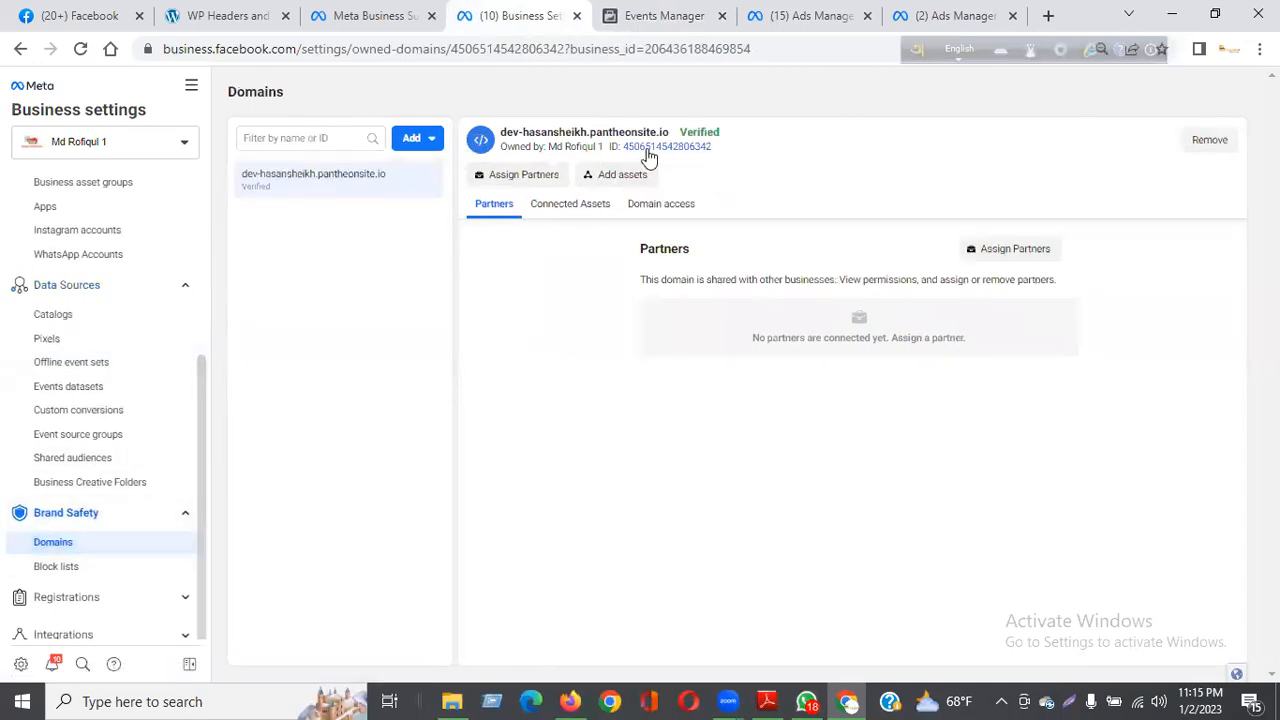
mouse_move(684, 135)
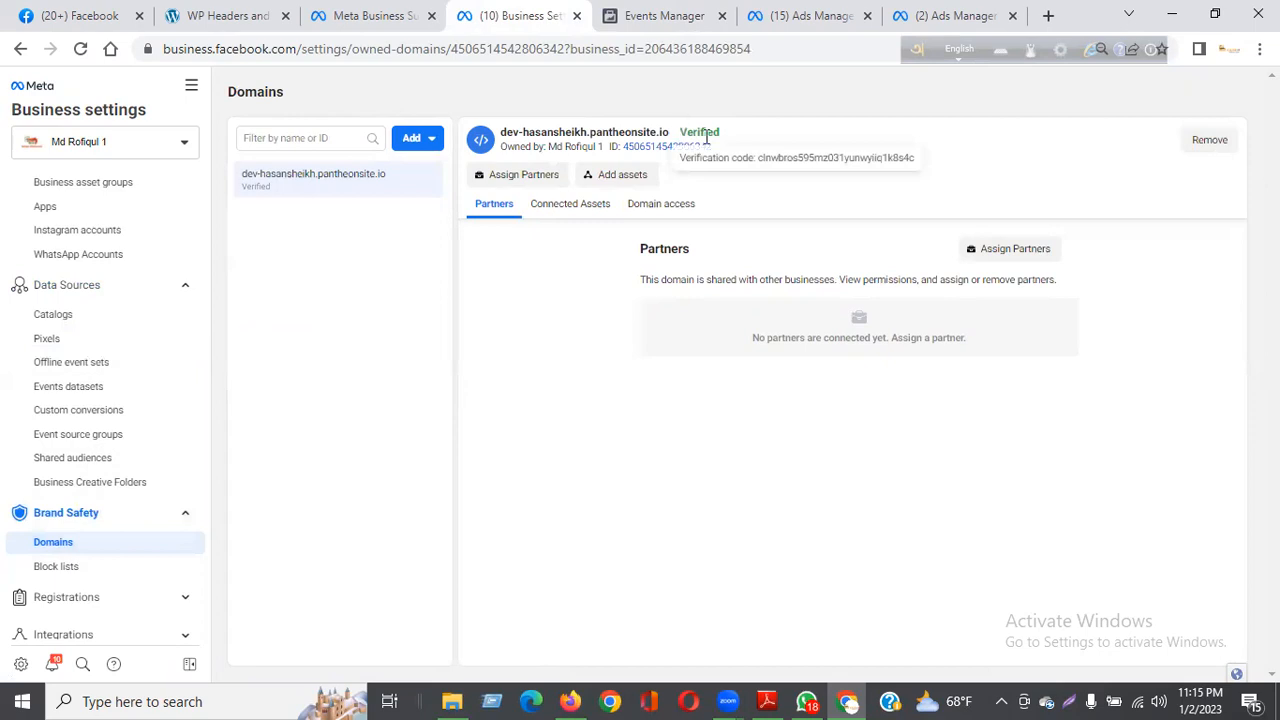
drag(706, 138, 734, 149)
click(931, 131)
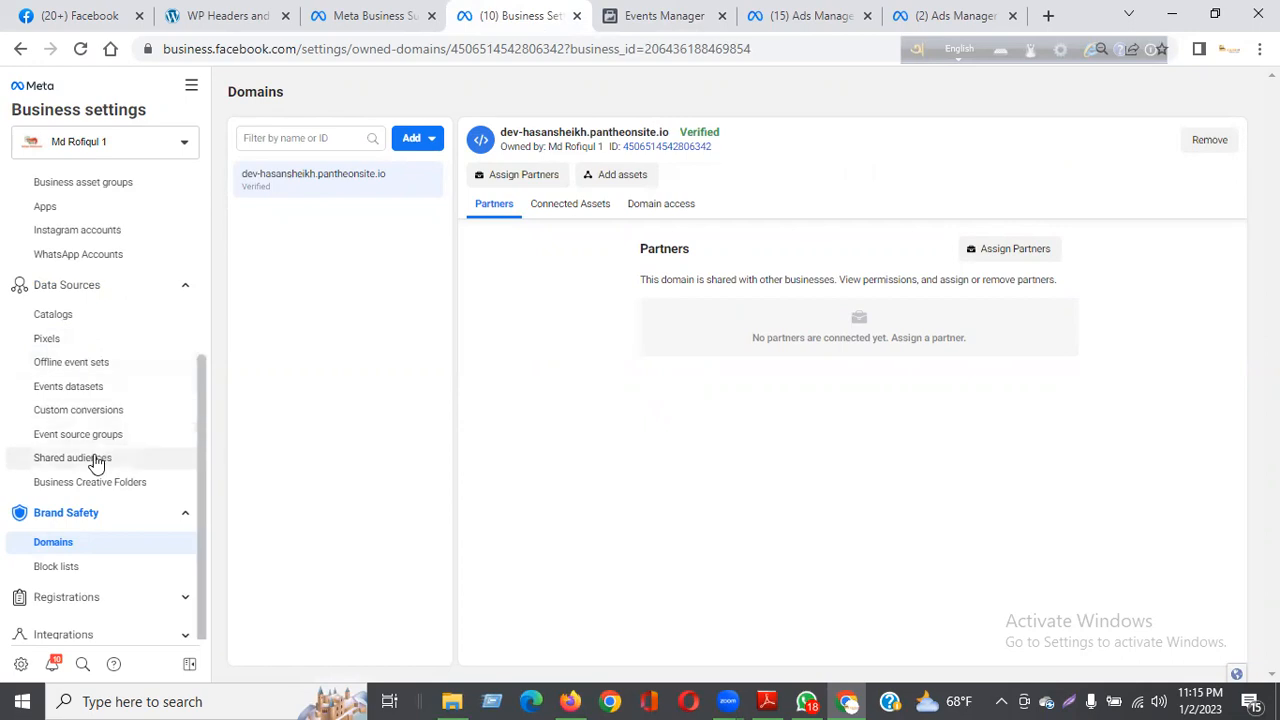
Step: Open BCIT Test Pixel in Events Manager from the business's pixels and review its received web events
click(52, 342)
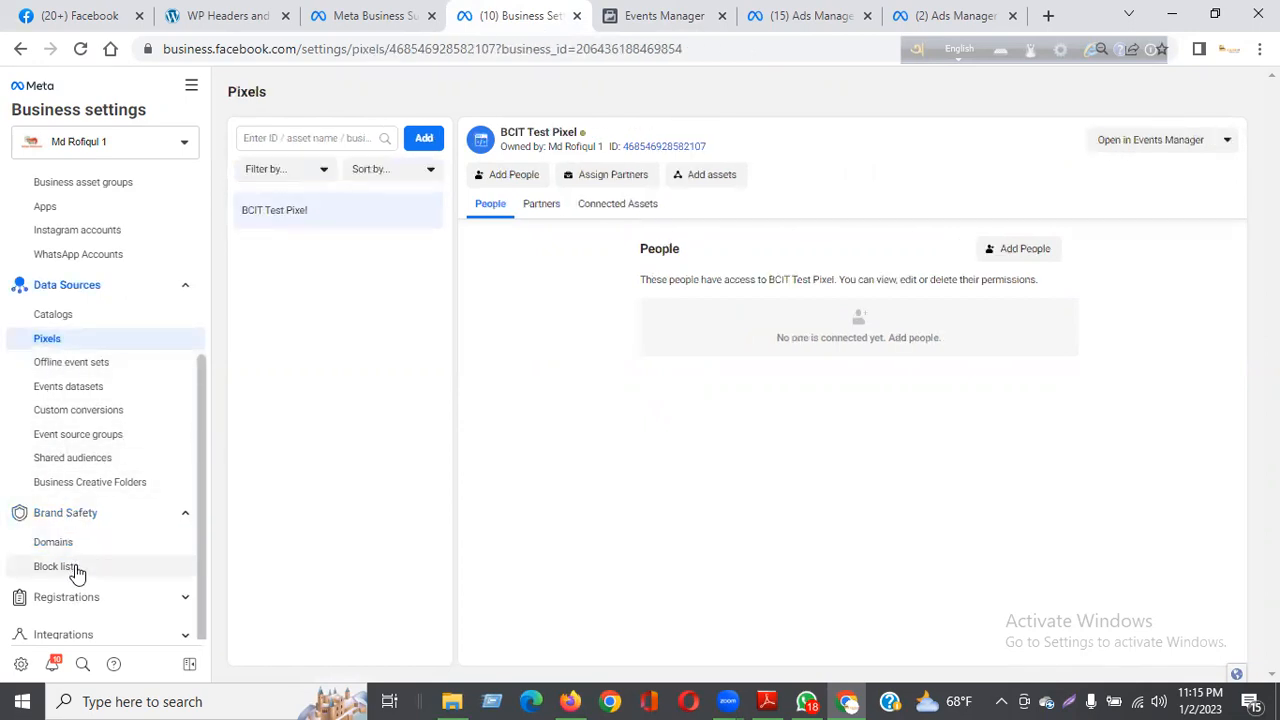
click(1173, 148)
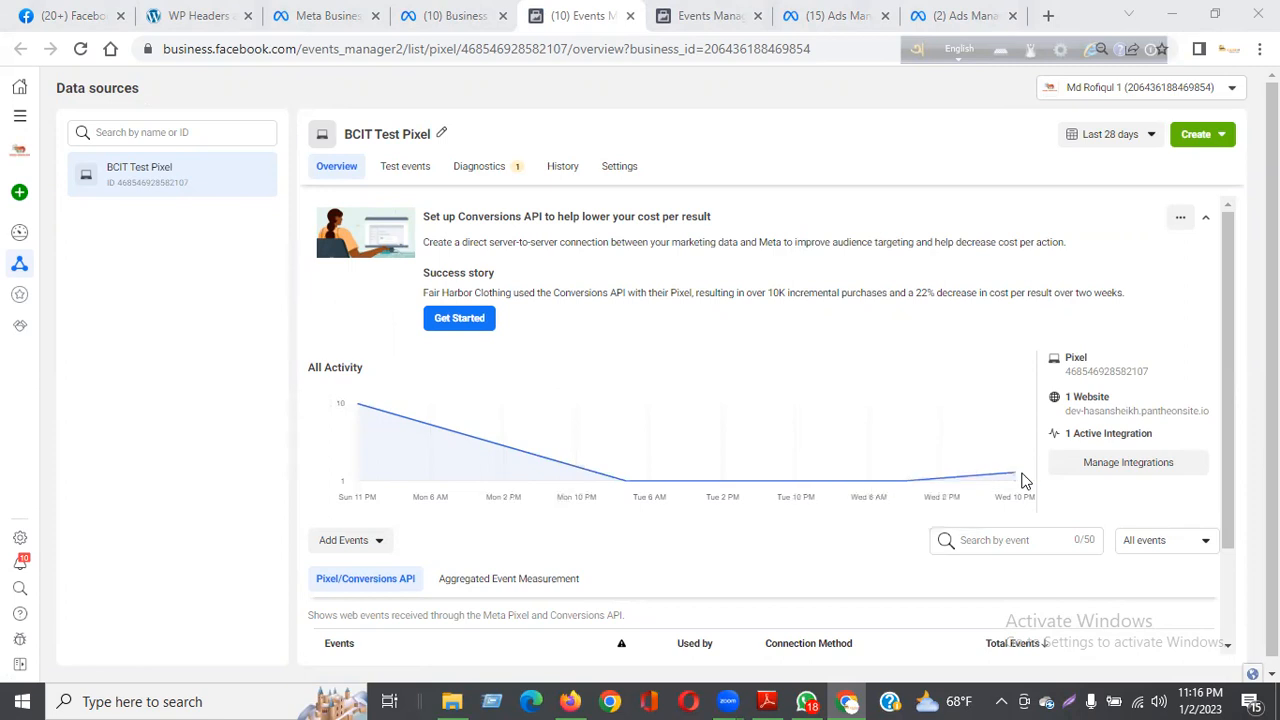
scroll(1205, 491, down, 2)
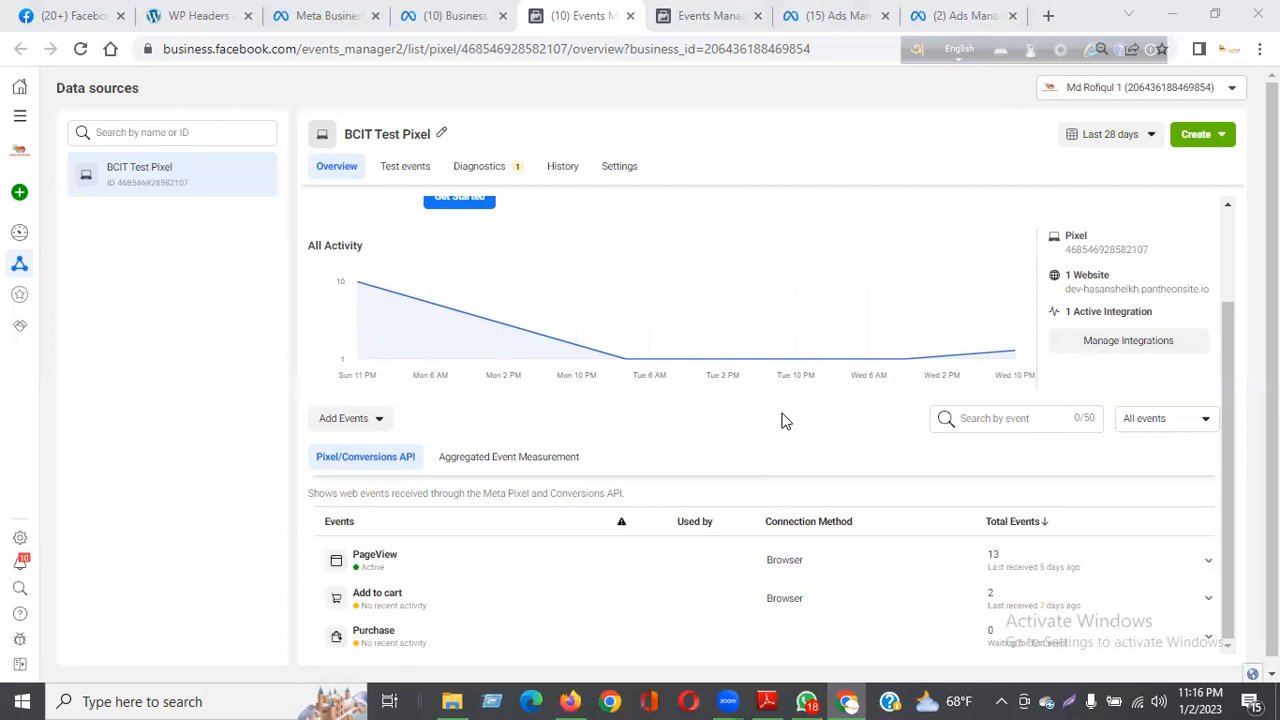
scroll(785, 420, up, 2)
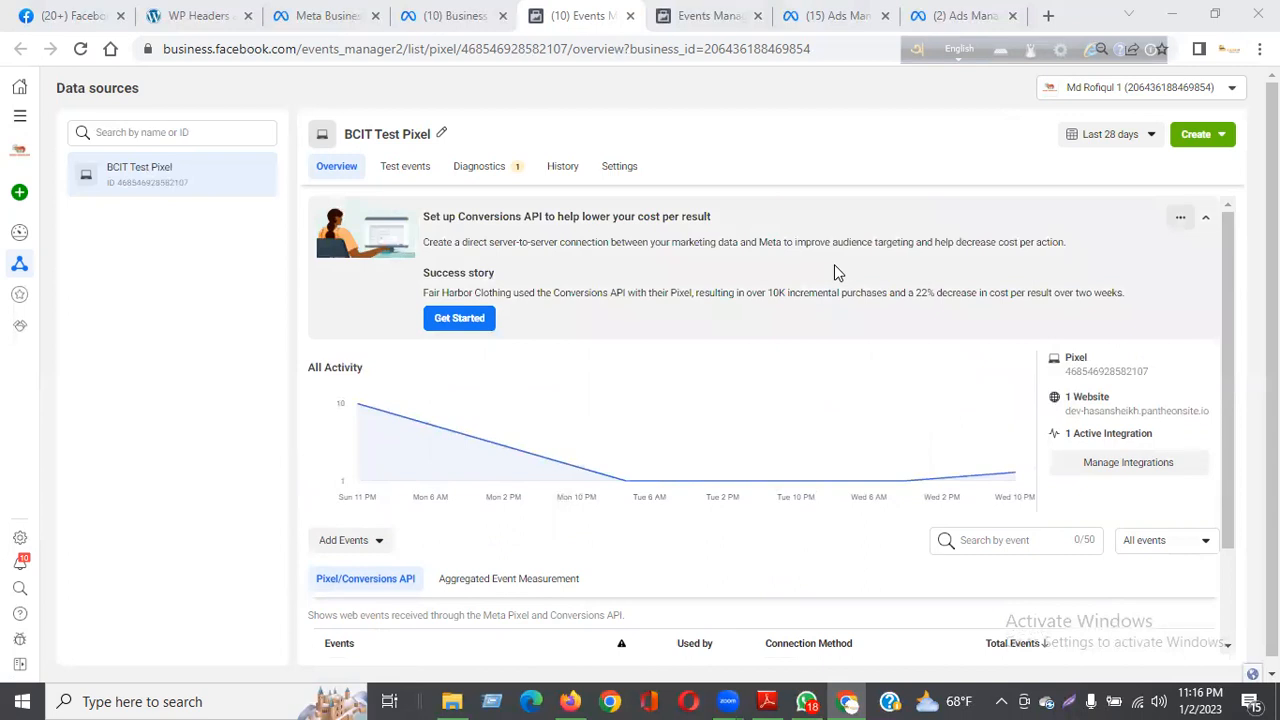